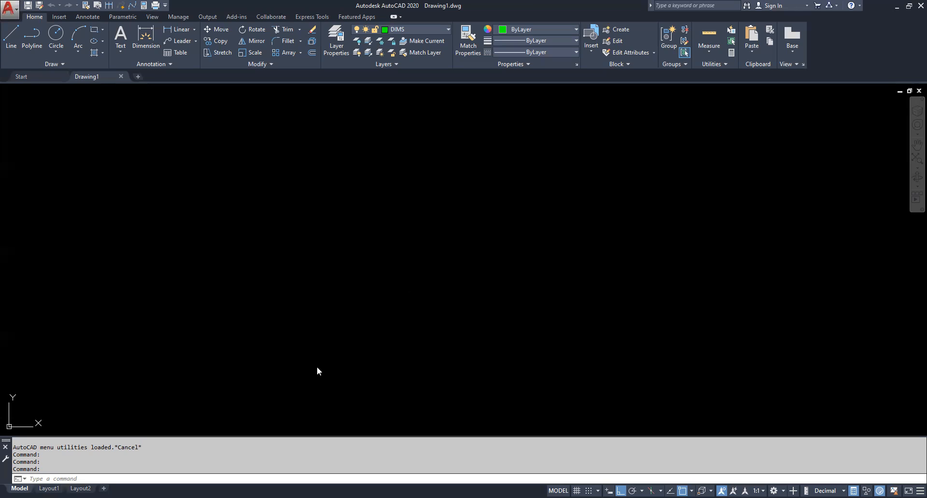
# Step: Set the drawing units' decimal length precision to two places (0.00)
pyautogui.write('units')
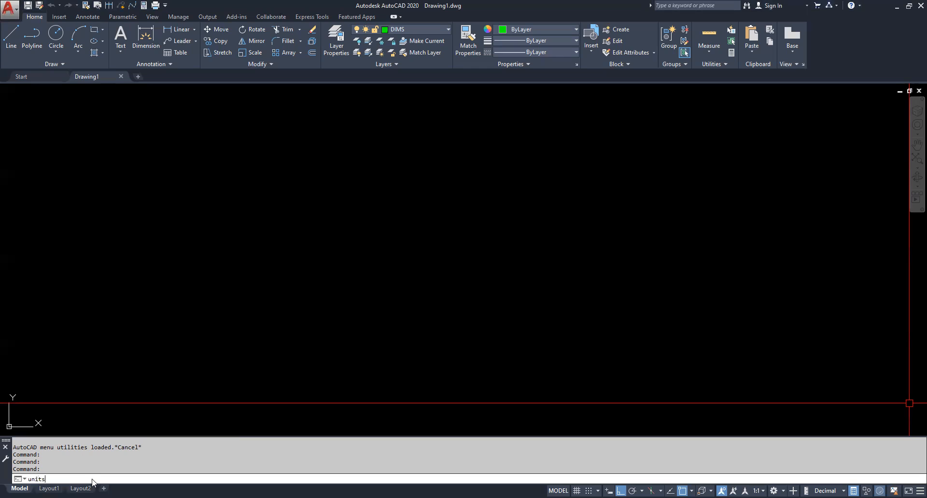
pyautogui.press('Return')
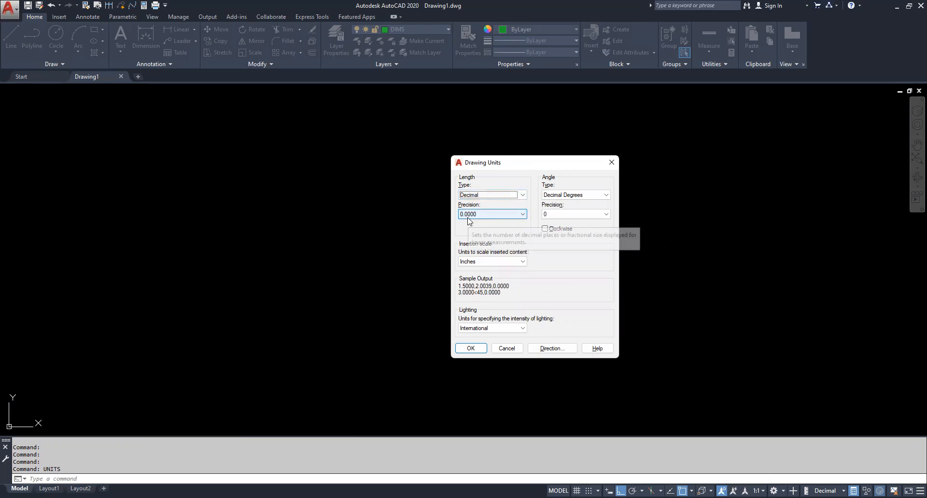
pyautogui.click(493, 219)
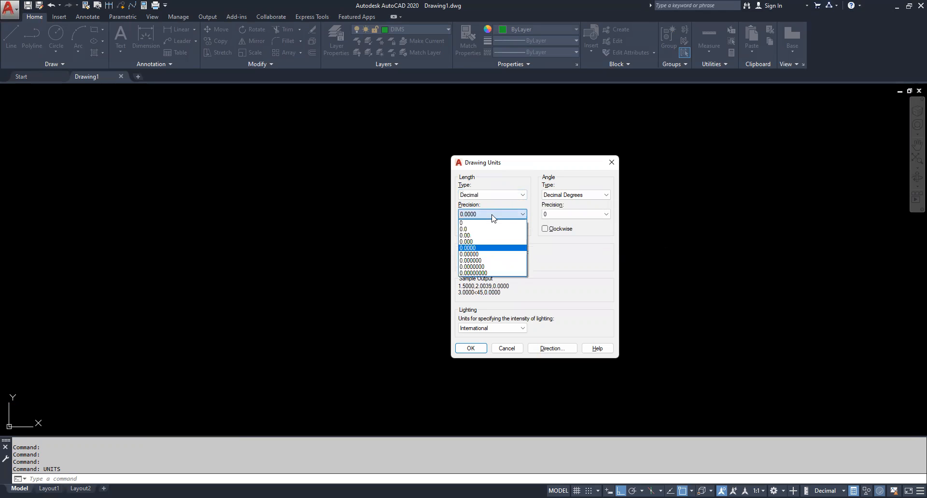
pyautogui.click(492, 235)
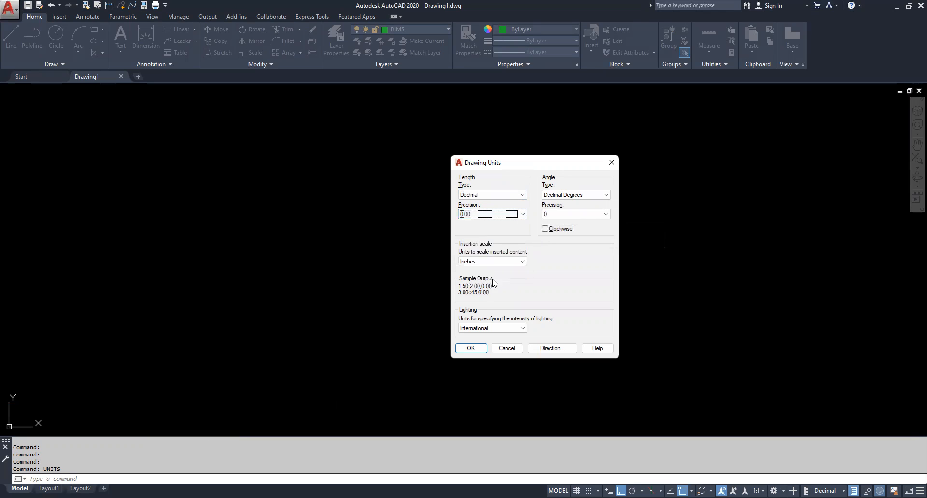
pyautogui.click(471, 348)
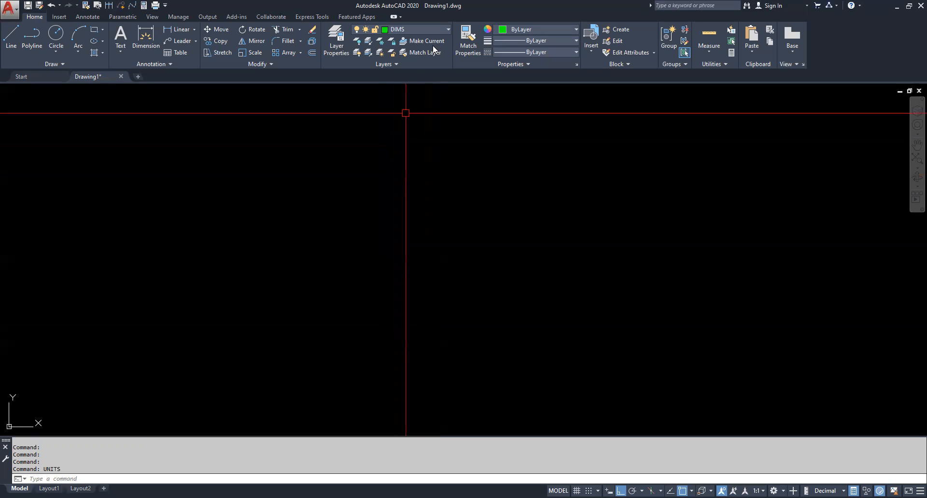
# Step: Make OBJECT the current layer
pyautogui.click(420, 30)
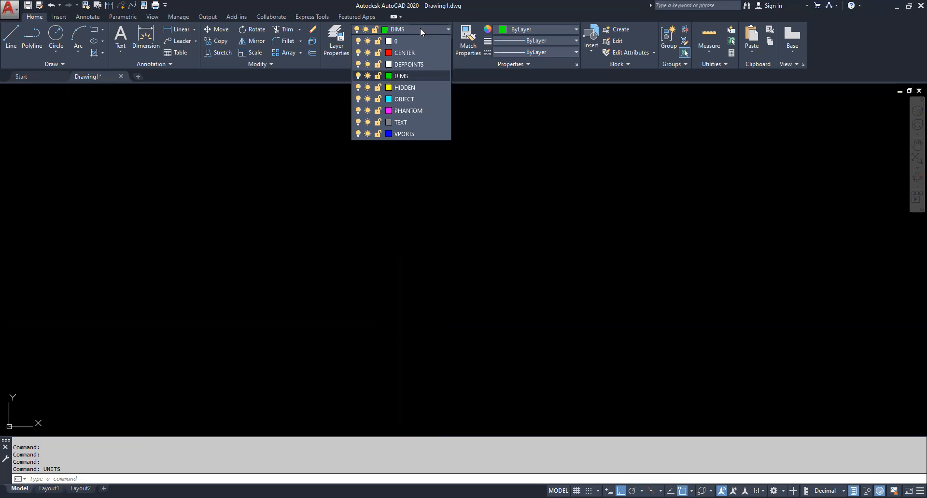
pyautogui.click(420, 28)
pyautogui.click(419, 28)
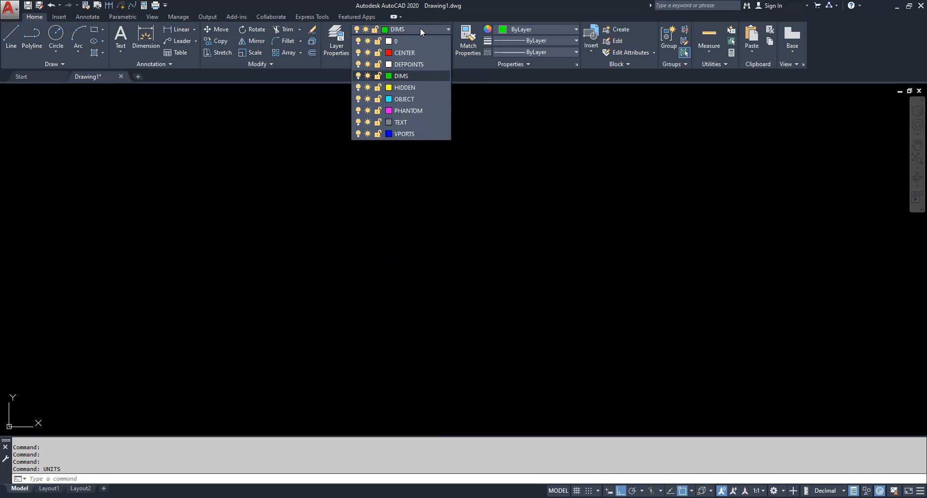
pyautogui.click(408, 100)
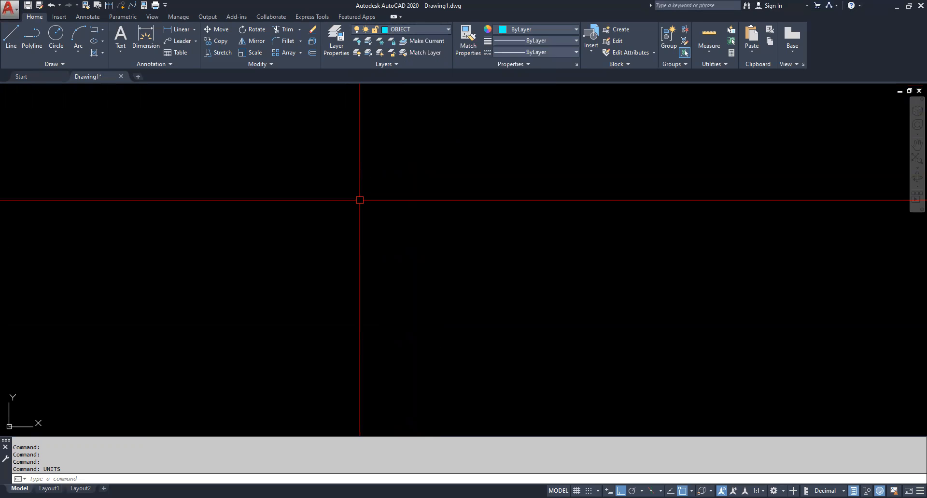
# Step: Draw a circle centred at 6,4.5 with a radius of 1
pyautogui.click(56, 34)
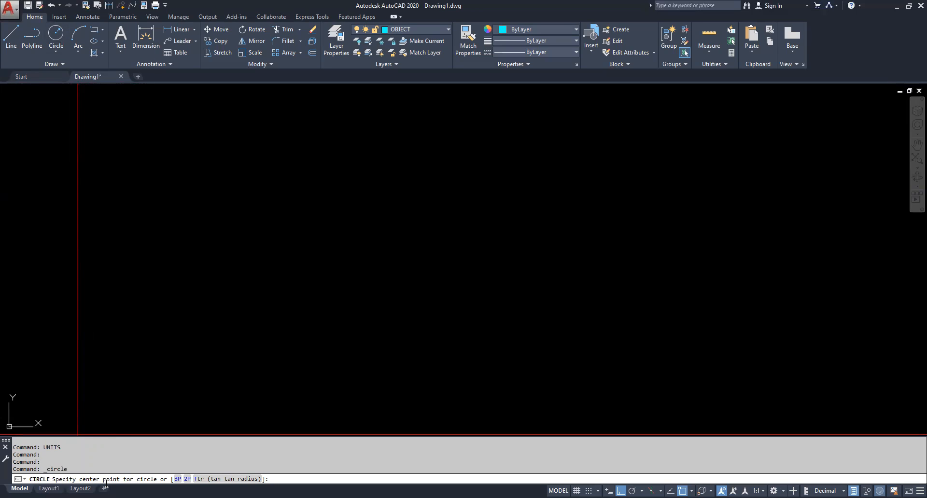
pyautogui.write('6,4.5')
pyautogui.press('Return')
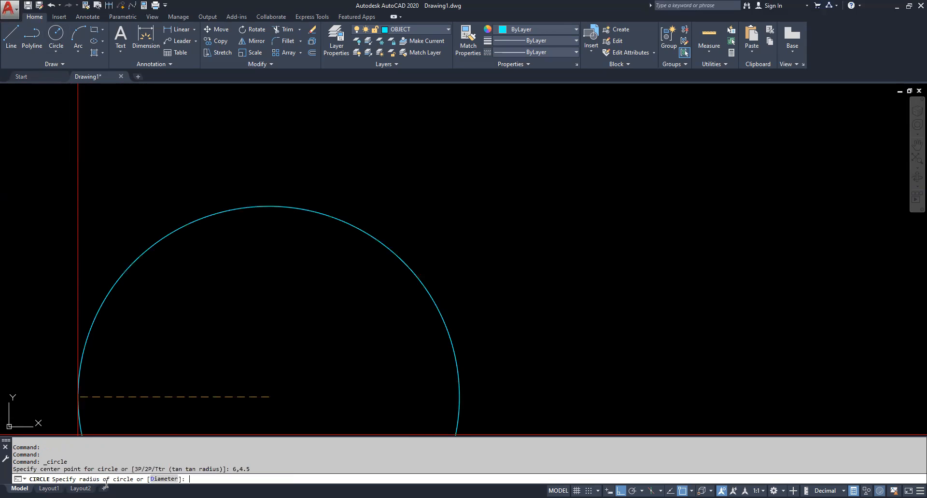
pyautogui.moveTo(173, 426); pyautogui.dragTo(199, 351, button='middle')
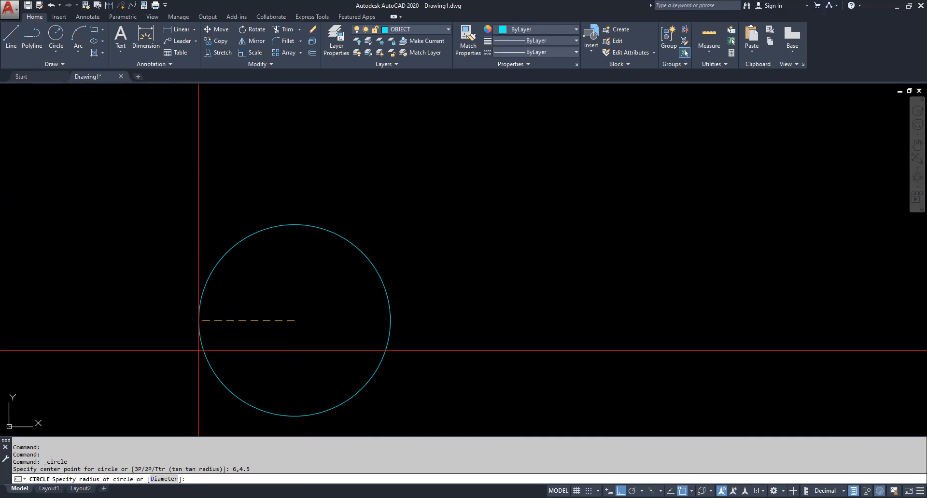
pyautogui.scroll(5, 311, 319)
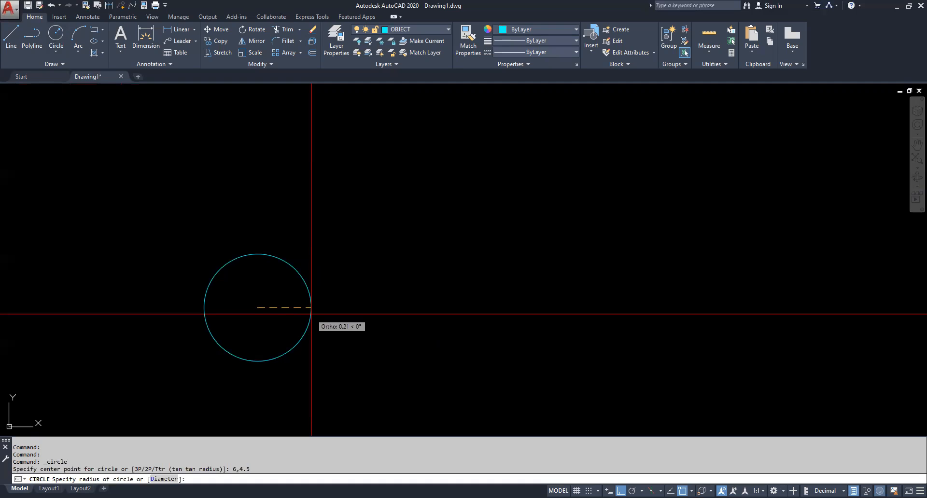
pyautogui.write('1')
pyautogui.press('Return')
# Step: Draw a concentric circle of radius 3 on the CENTER layer, sharing the existing circle's center
pyautogui.scroll(-2, 318, 290)
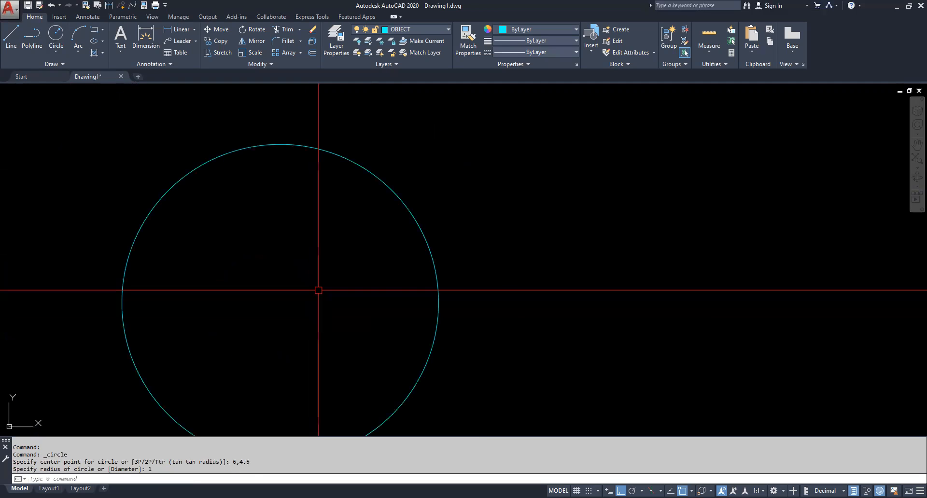
pyautogui.scroll(-2, 317, 280)
pyautogui.scroll(1, 304, 176)
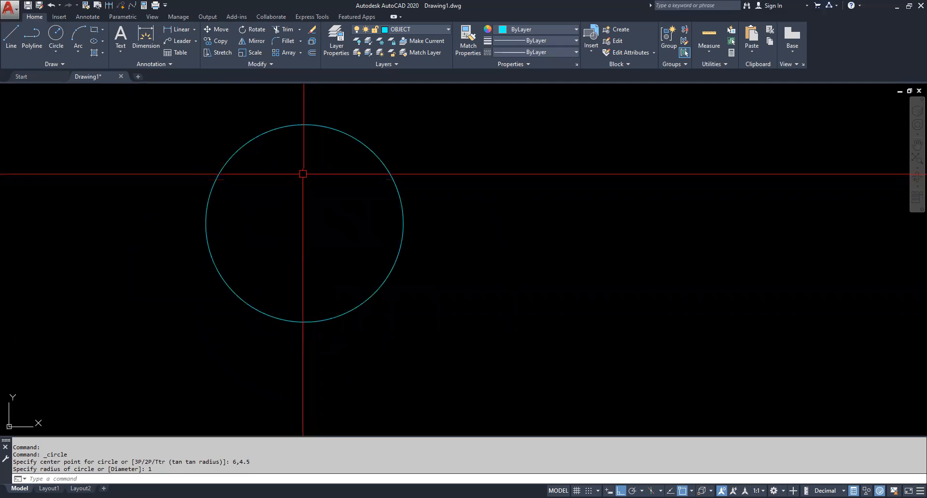
pyautogui.moveTo(332, 231); pyautogui.dragTo(333, 245, button='middle')
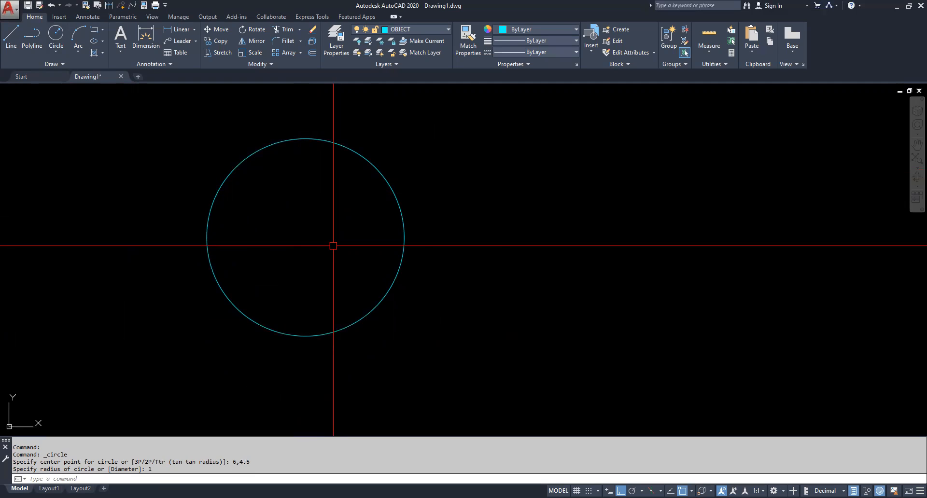
pyautogui.click(437, 25)
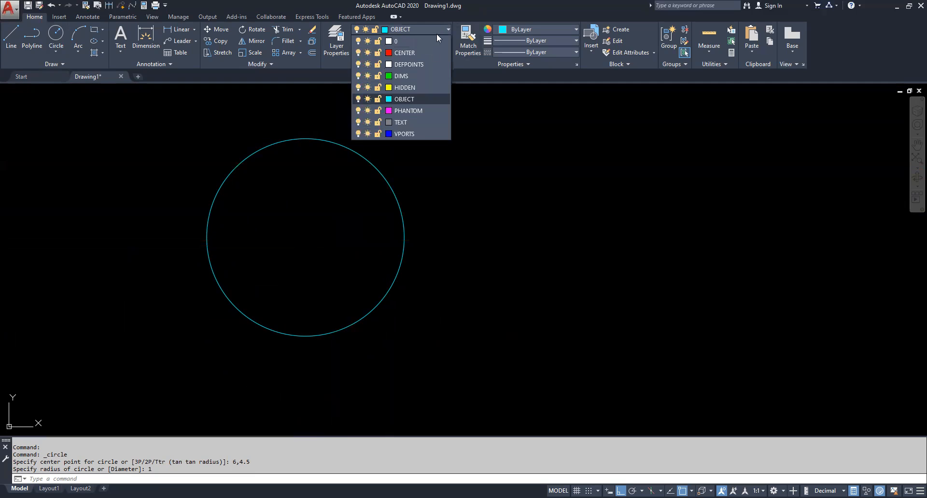
pyautogui.click(432, 52)
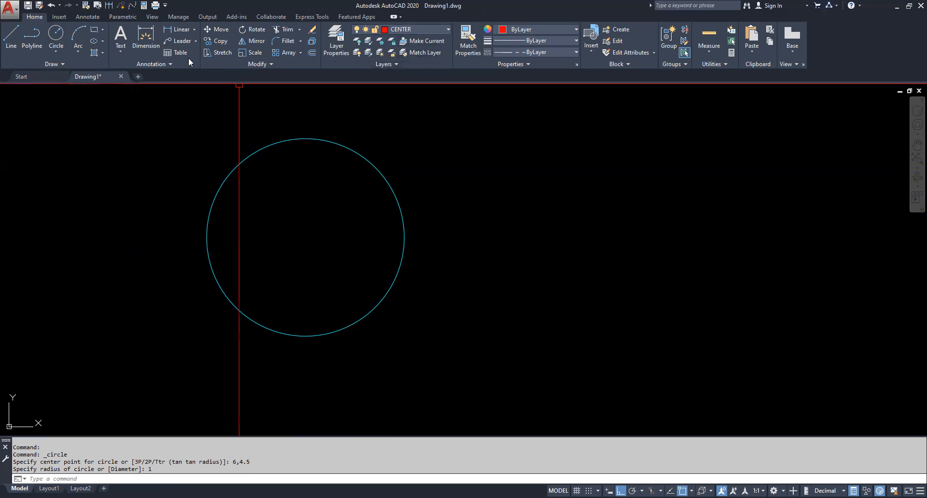
pyautogui.click(55, 34)
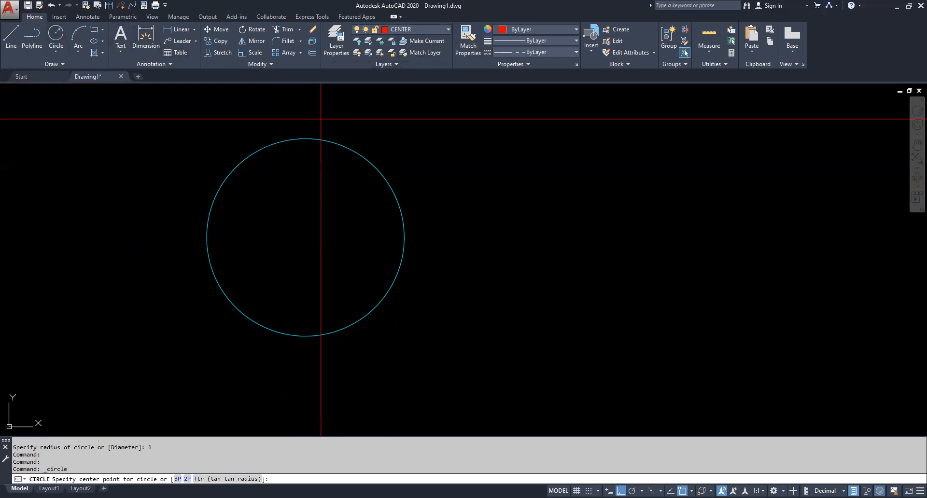
pyautogui.click(306, 237)
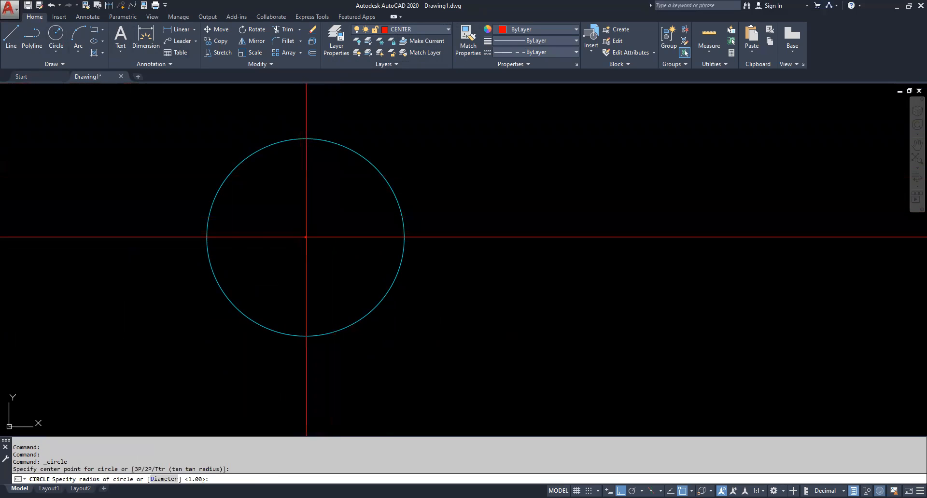
pyautogui.write('3')
pyautogui.press('Return')
# Step: On the OBJECT layer, draw a circle of diameter 1 centred on the upper quadrant of the dashed circle
pyautogui.scroll(-2, 470, 302)
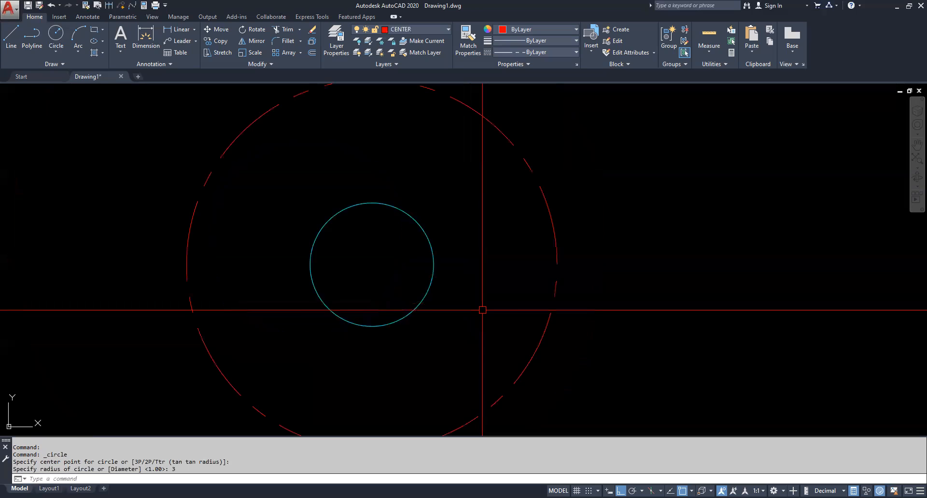
pyautogui.scroll(-3, 482, 309)
pyautogui.scroll(1, 480, 310)
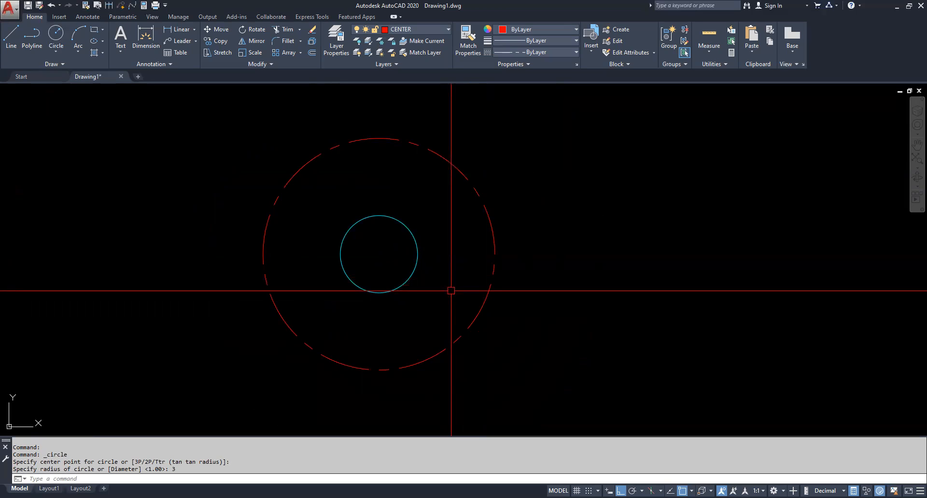
pyautogui.click(417, 43)
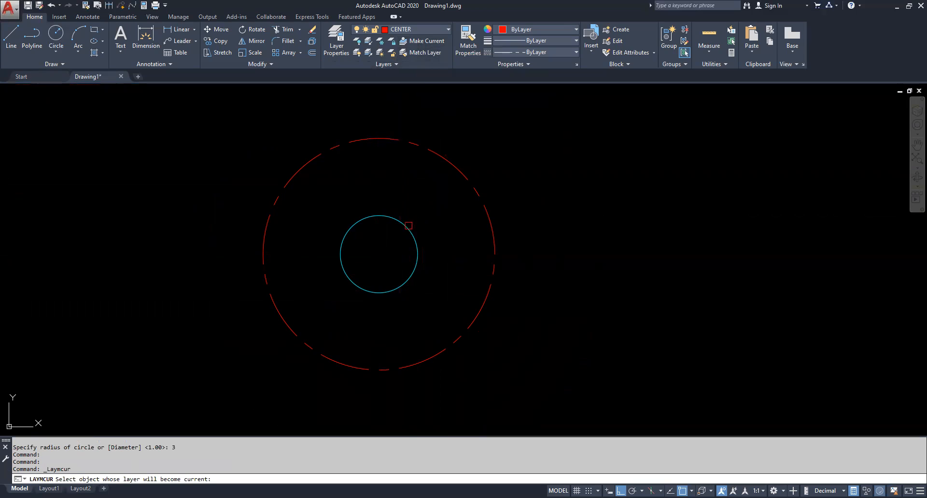
pyautogui.click(409, 225)
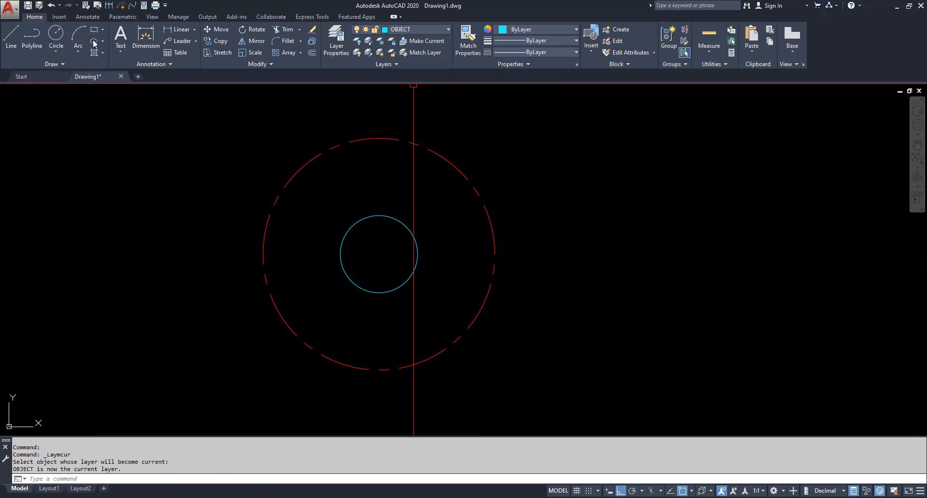
pyautogui.click(55, 34)
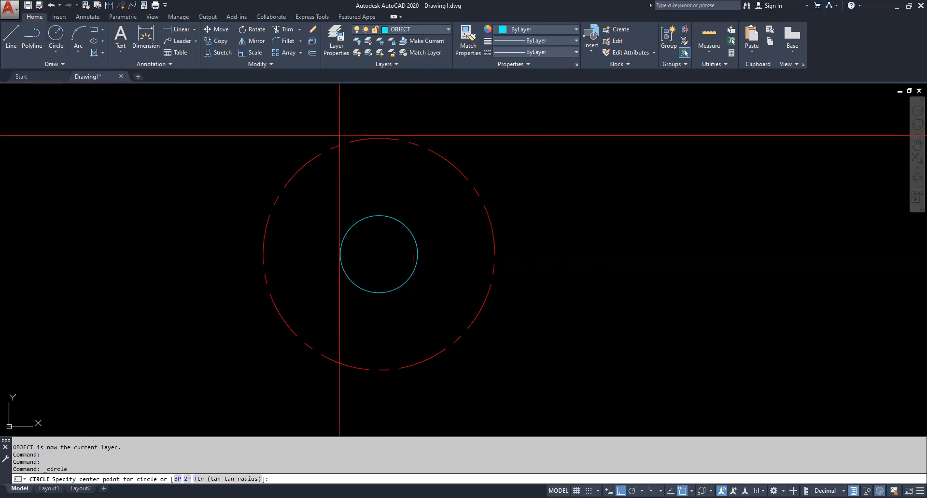
pyautogui.click(379, 138)
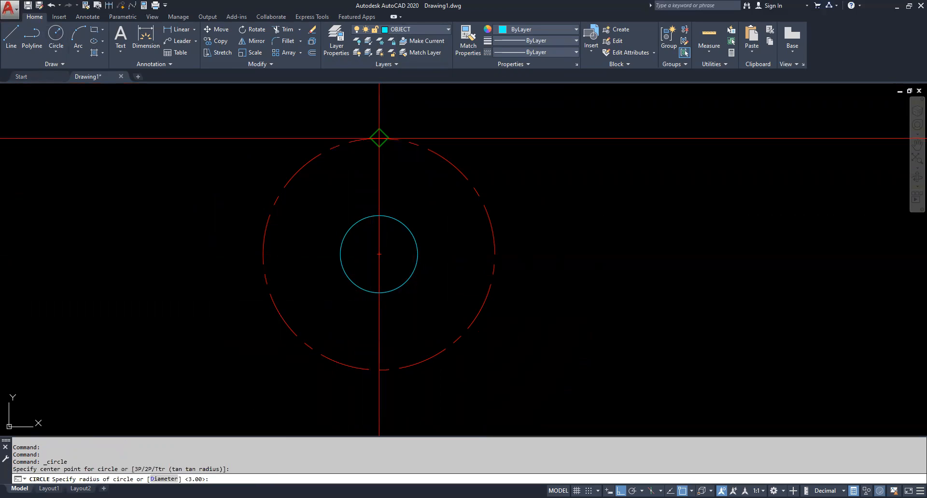
pyautogui.write('d')
pyautogui.press('Return')
pyautogui.press('Return')
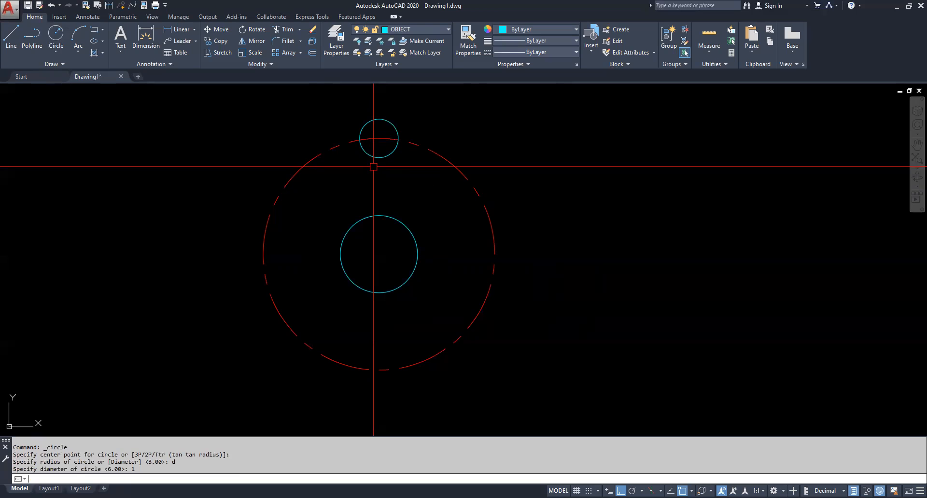
# Step: On the CENTER layer, draw a vertical line from the concentric circles' center up past the small upper circle
pyautogui.click(435, 44)
pyautogui.click(431, 148)
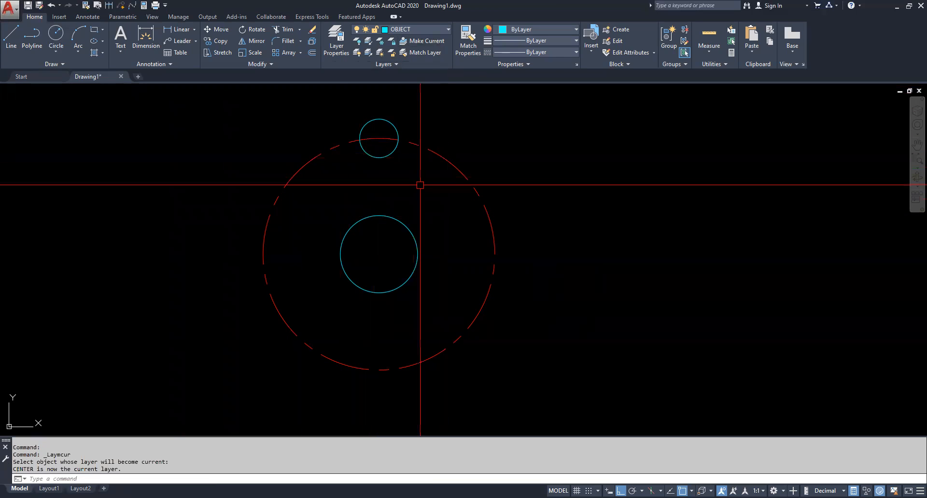
pyautogui.click(16, 44)
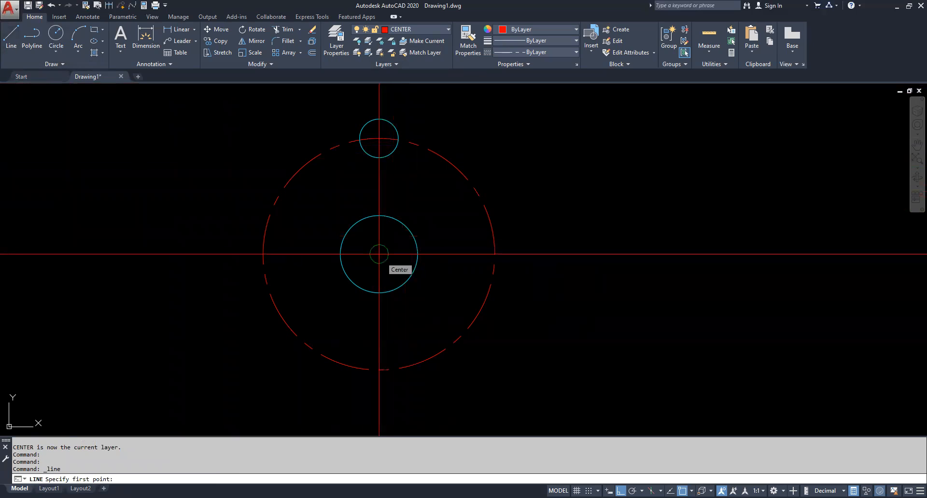
pyautogui.click(379, 254)
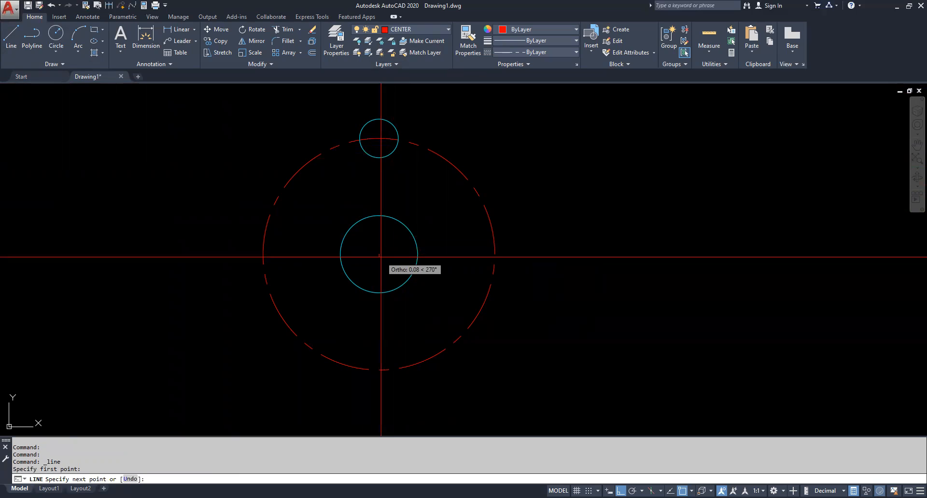
pyautogui.moveTo(381, 257); pyautogui.dragTo(375, 293, button='middle')
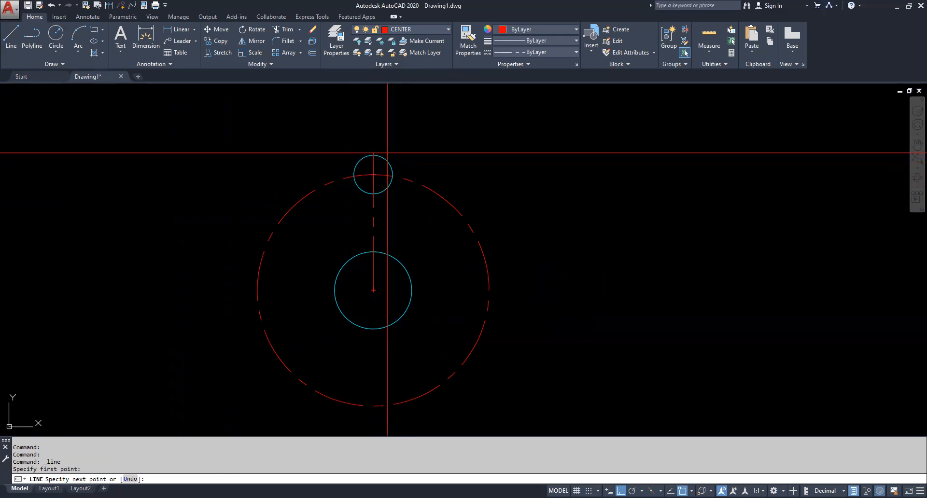
pyautogui.click(386, 130)
pyautogui.press('Escape')
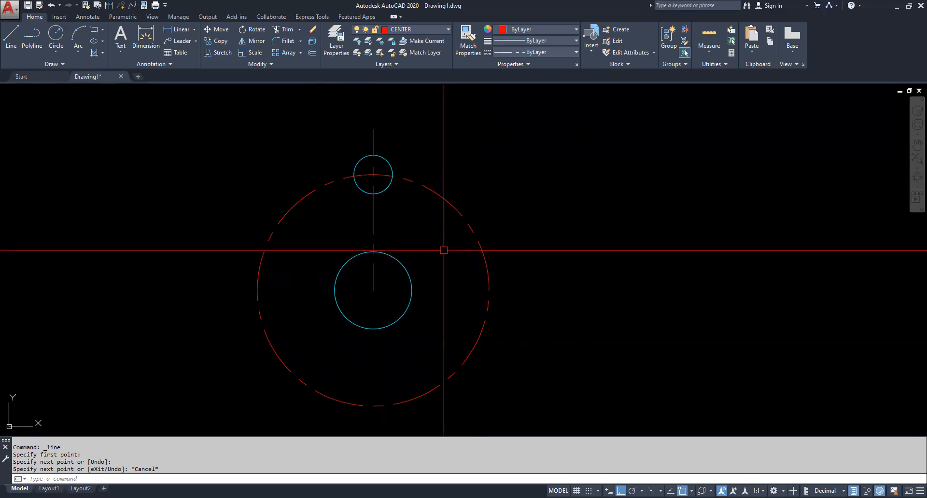
# Step: Rotate a copy of the vertical centerline by 28 degrees about the center of the concentric circles
pyautogui.click(251, 29)
pyautogui.click(374, 216)
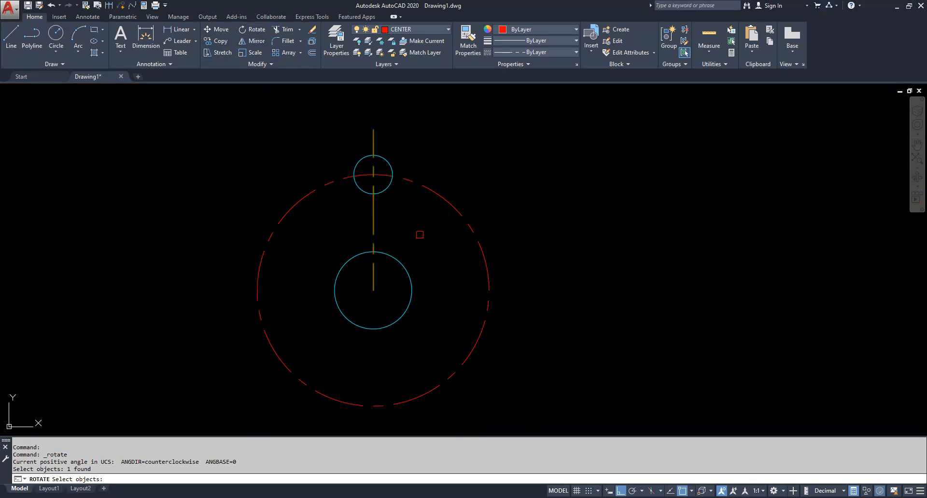
pyautogui.press('Return')
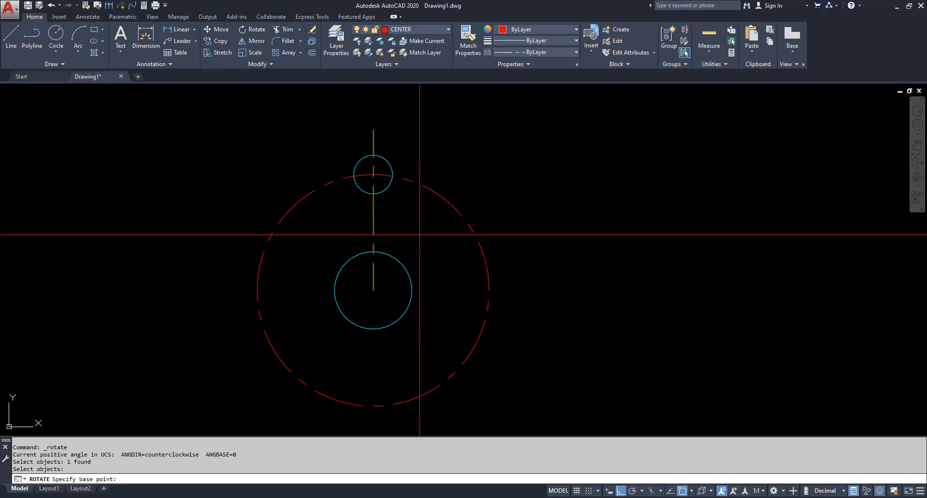
pyautogui.click(373, 290)
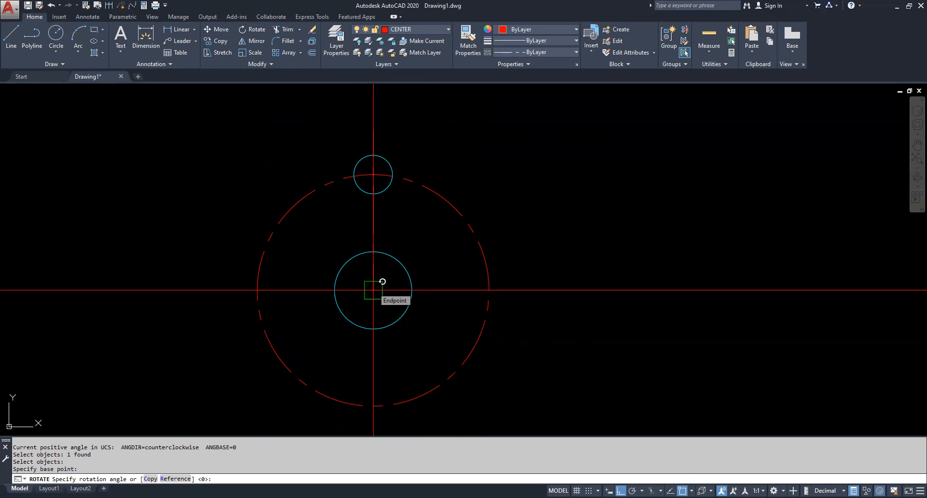
pyautogui.press('Return')
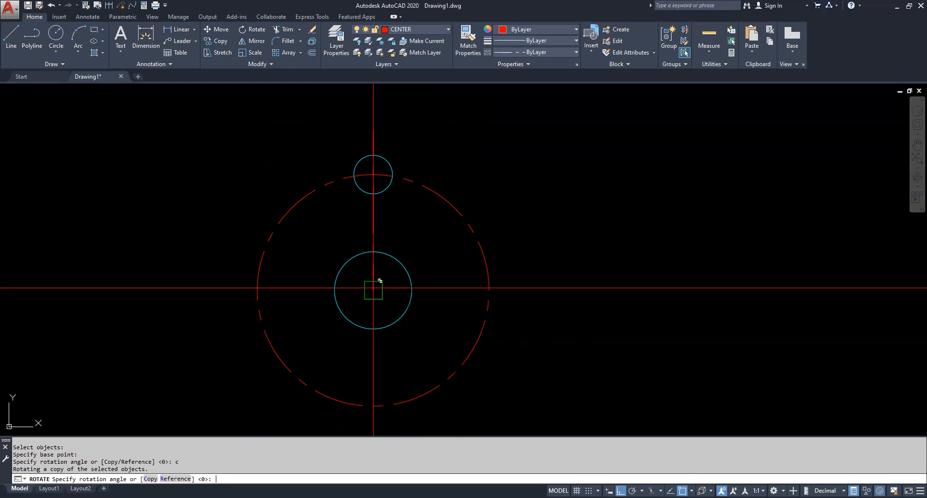
pyautogui.write('28')
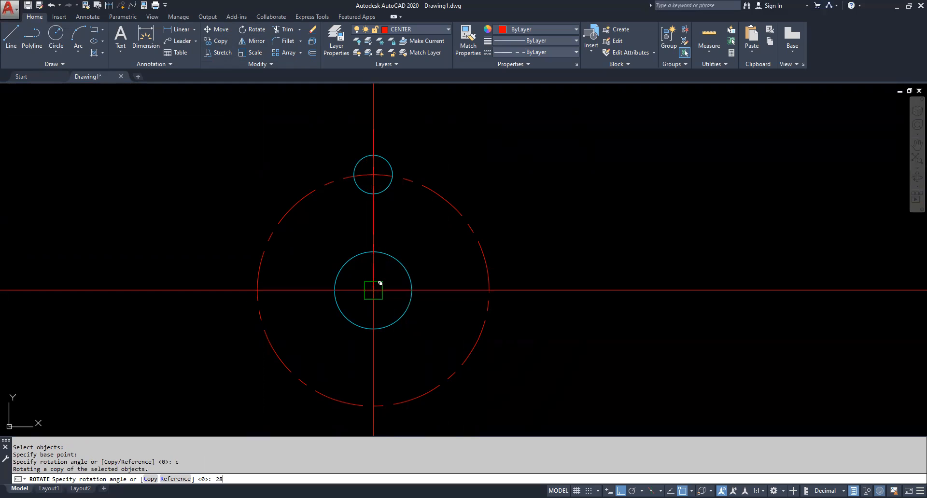
pyautogui.press('Return')
pyautogui.press('Escape')
pyautogui.press('Escape')
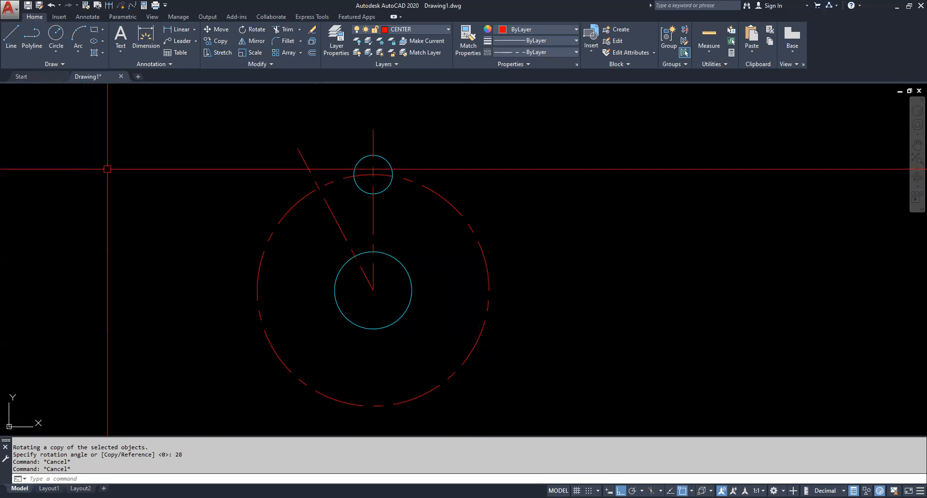
# Step: Rotate a copy of the angled centerline by a further 34 degrees about the concentric circles' center
pyautogui.click(253, 29)
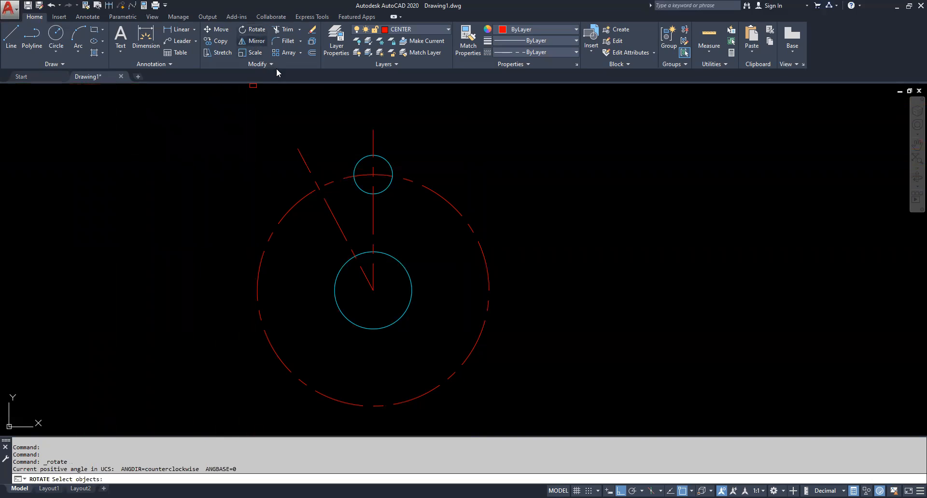
pyautogui.click(298, 152)
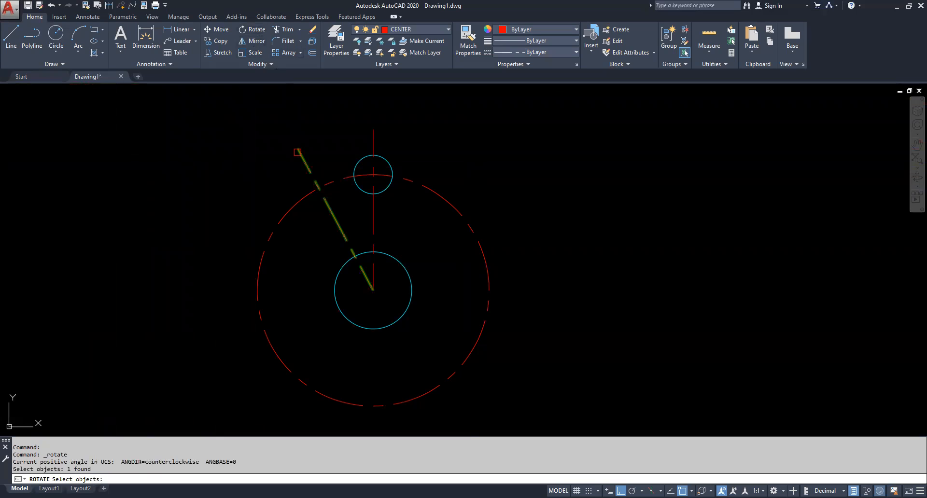
pyautogui.press('Return')
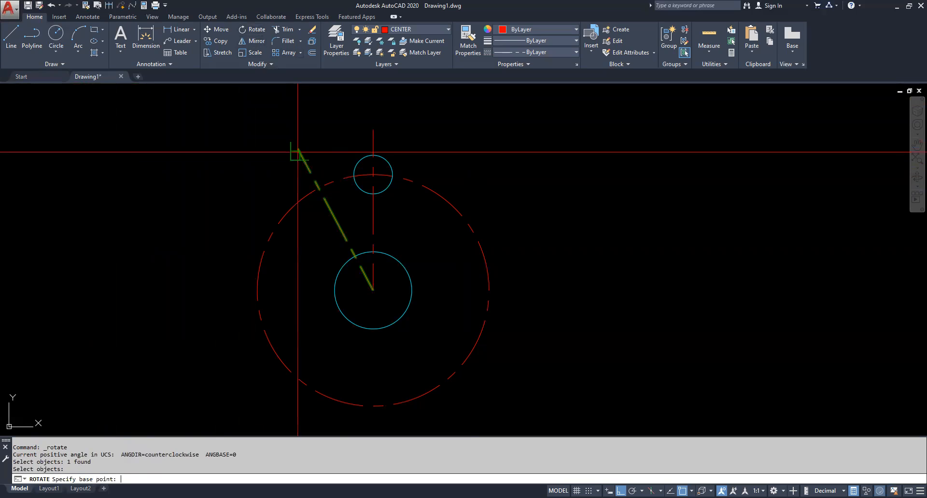
pyautogui.click(373, 290)
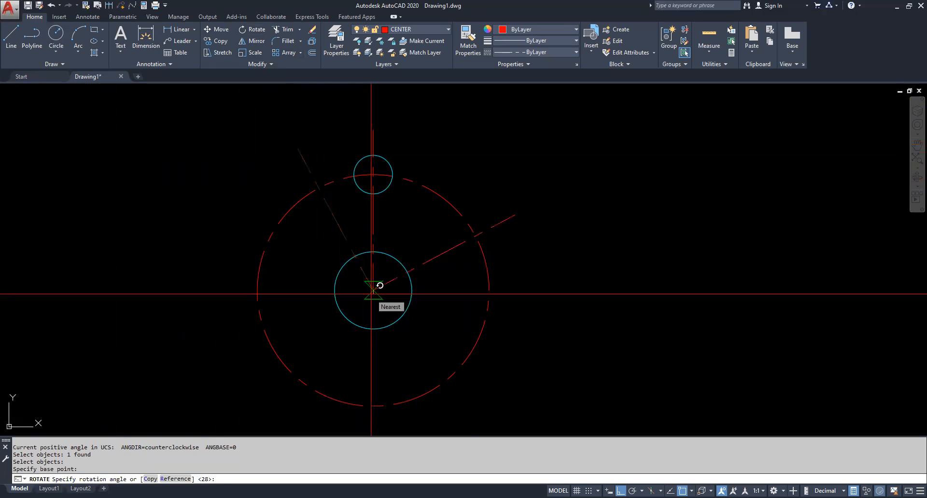
pyautogui.press('Return')
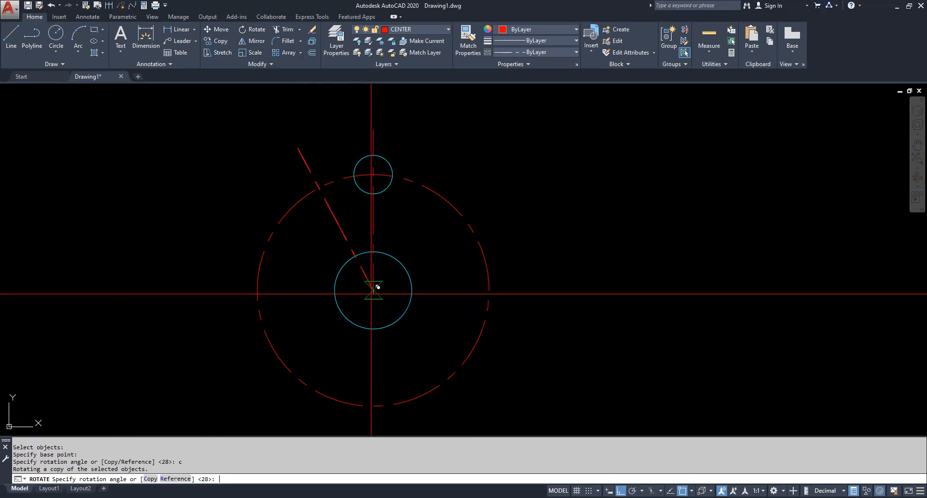
pyautogui.write('34')
pyautogui.press('Return')
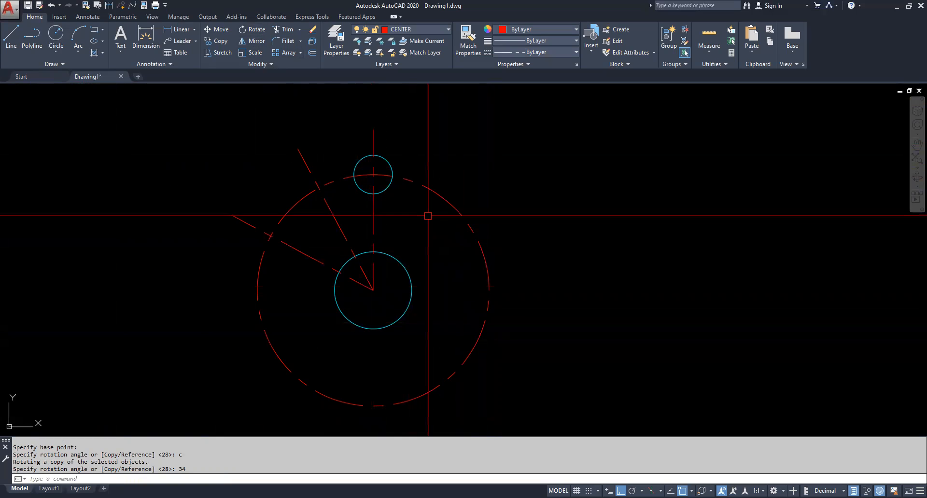
# Step: On the OBJECT layer, draw a circle of diameter .5 where the first angled centerline crosses the dashed circle
pyautogui.click(421, 41)
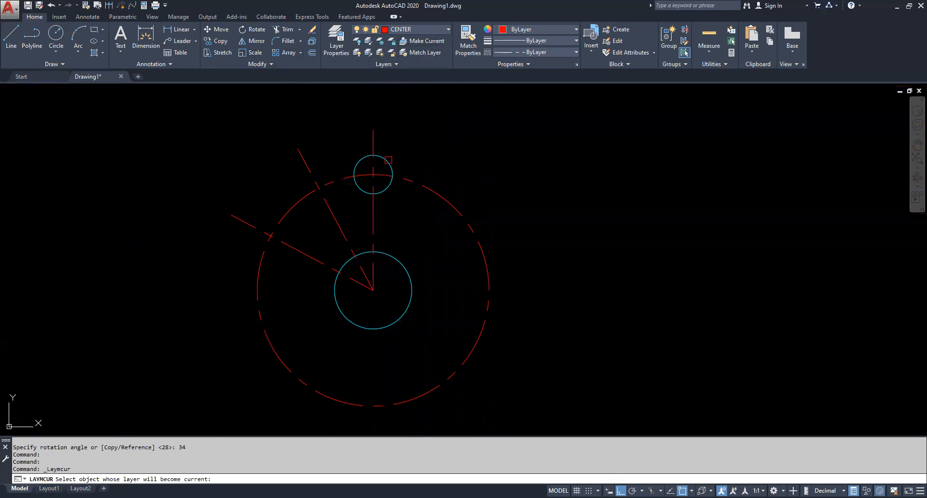
pyautogui.click(386, 161)
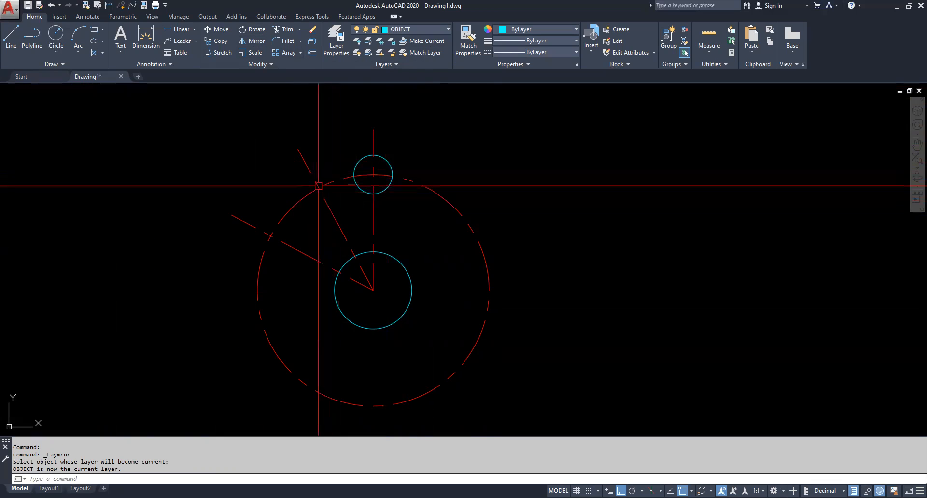
pyautogui.click(55, 40)
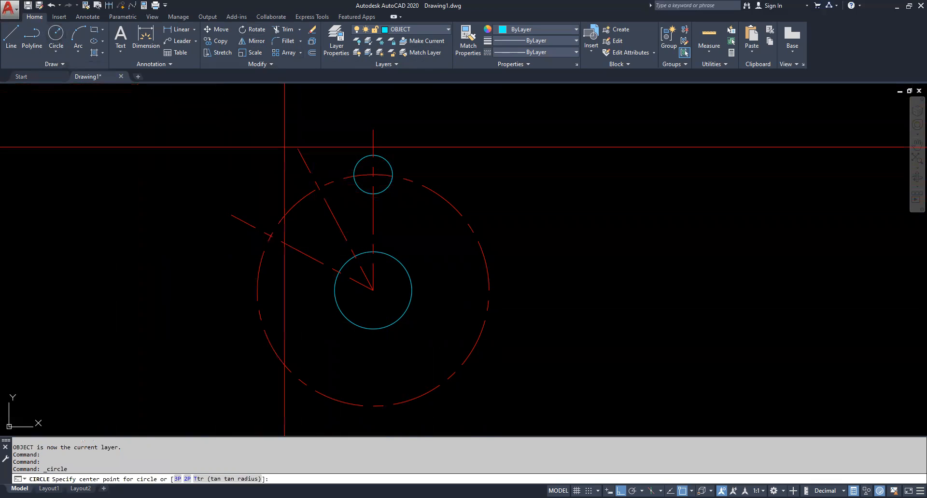
pyautogui.click(318, 188)
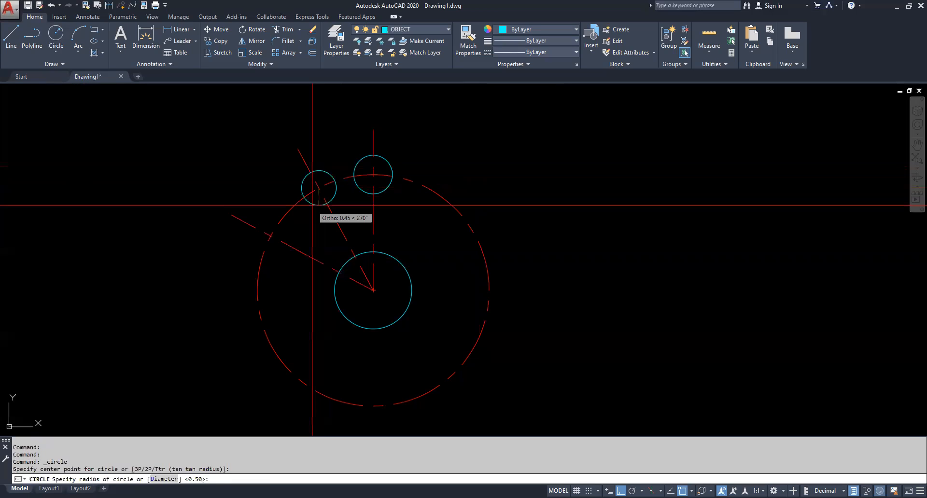
pyautogui.write('d')
pyautogui.press('Return')
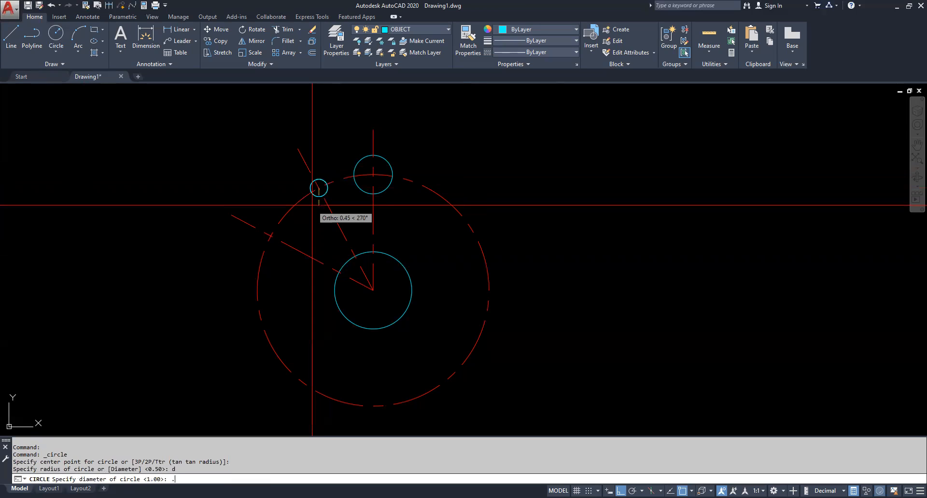
pyautogui.write('.5')
pyautogui.press('Return')
pyautogui.scroll(3, 265, 224)
pyautogui.scroll(-2, 271, 224)
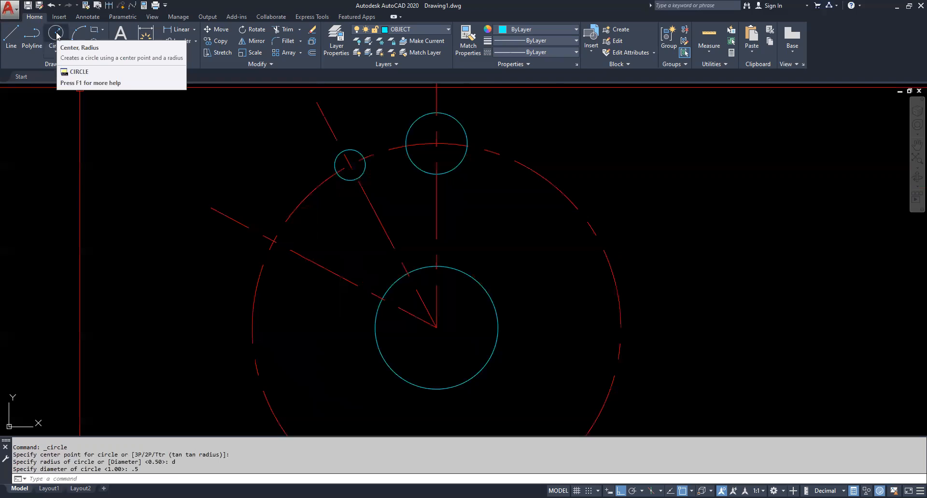
# Step: Draw another circle of radius 0.25 where the second angled centerline crosses the dashed circle
pyautogui.click(56, 34)
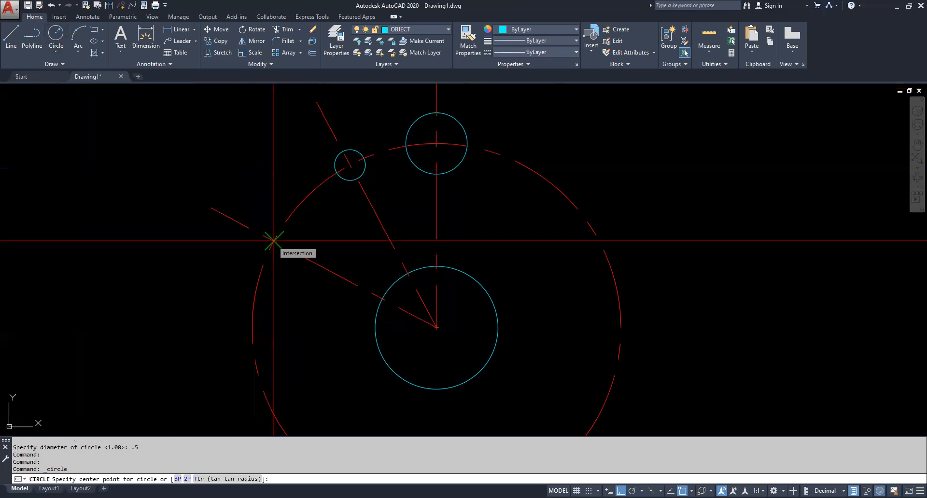
pyautogui.click(274, 241)
pyautogui.press('Return')
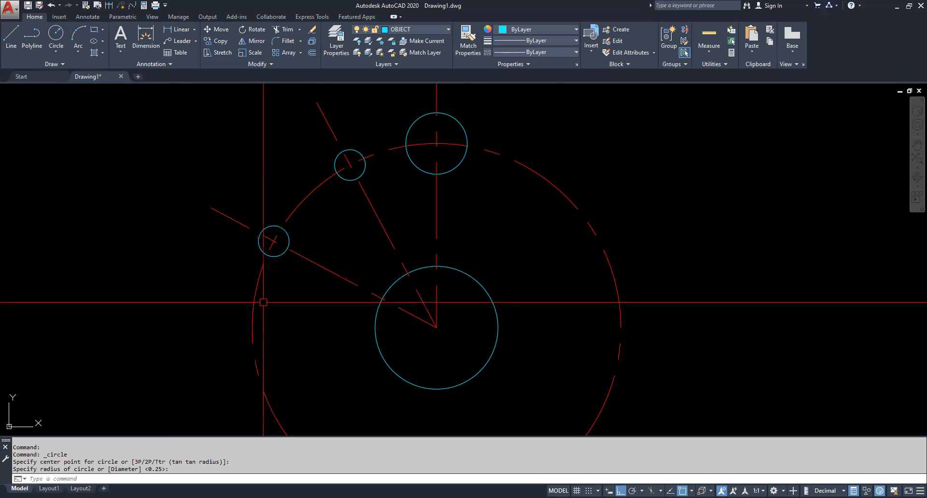
pyautogui.click(379, 42)
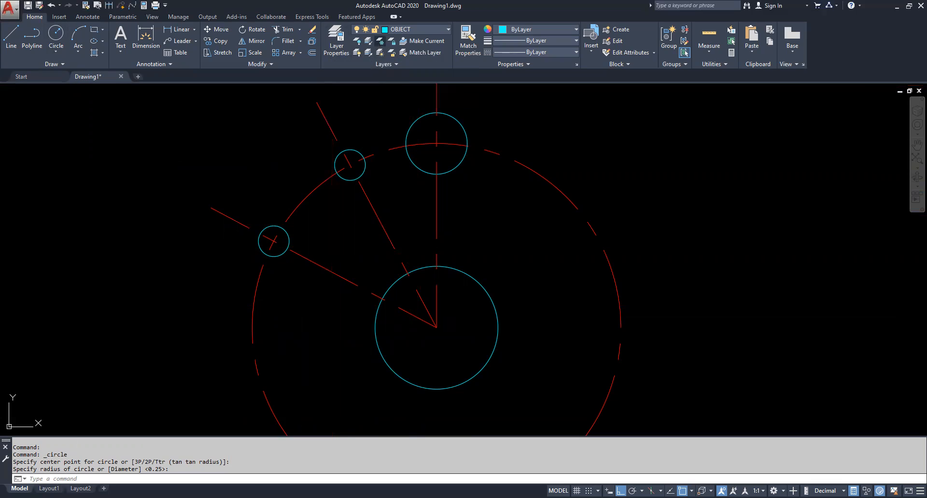
pyautogui.click(330, 125)
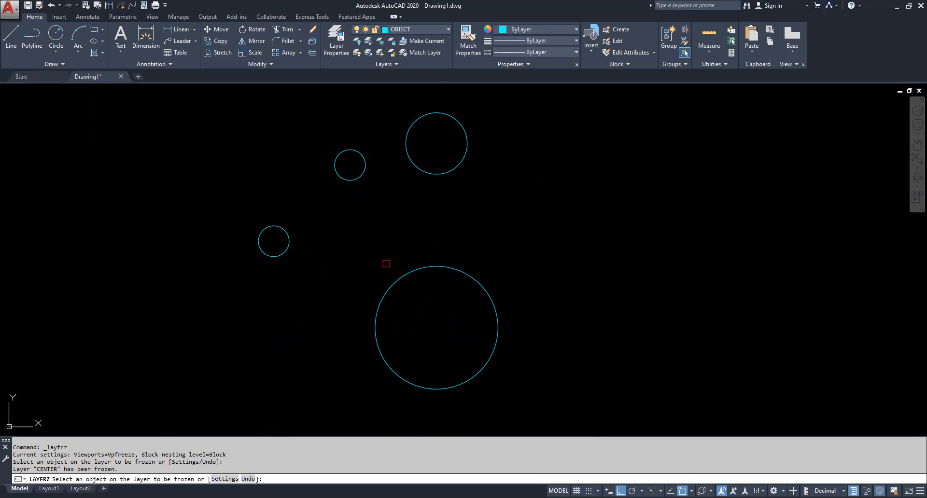
pyautogui.press('Escape')
pyautogui.click(62, 39)
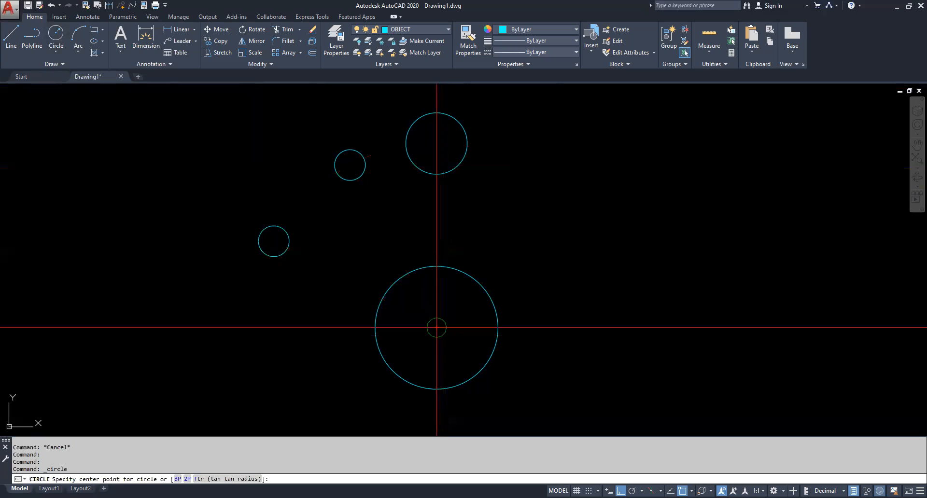
pyautogui.press('Escape')
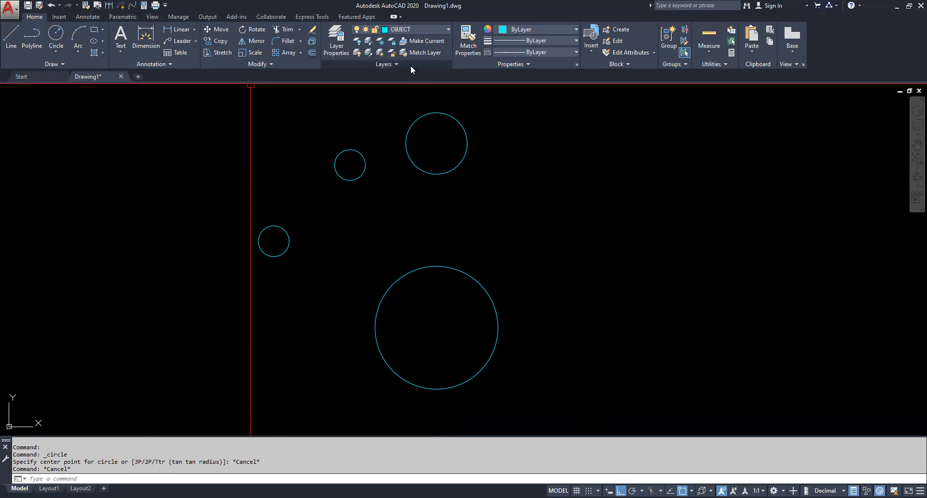
pyautogui.click(381, 54)
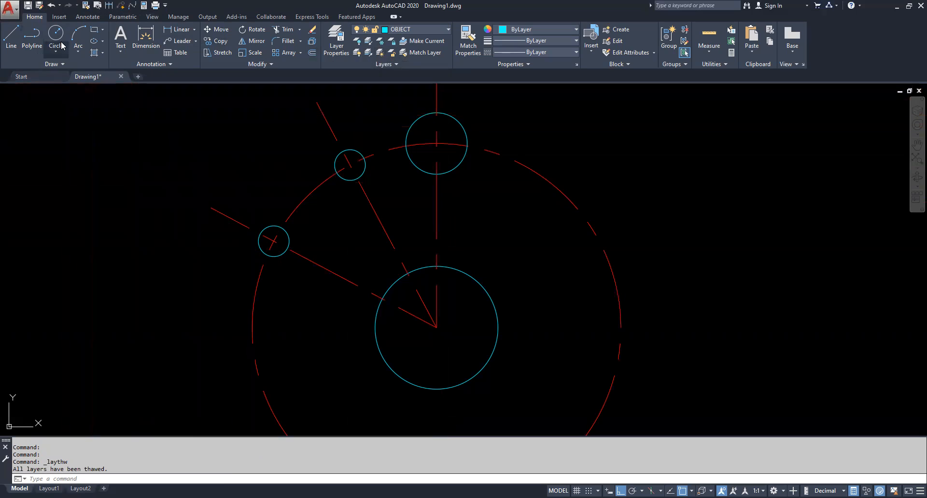
# Step: Draw a circle from the concentric circles' center through the inner crossing of the lower 0.5-diameter circle and its centerline
pyautogui.click(62, 38)
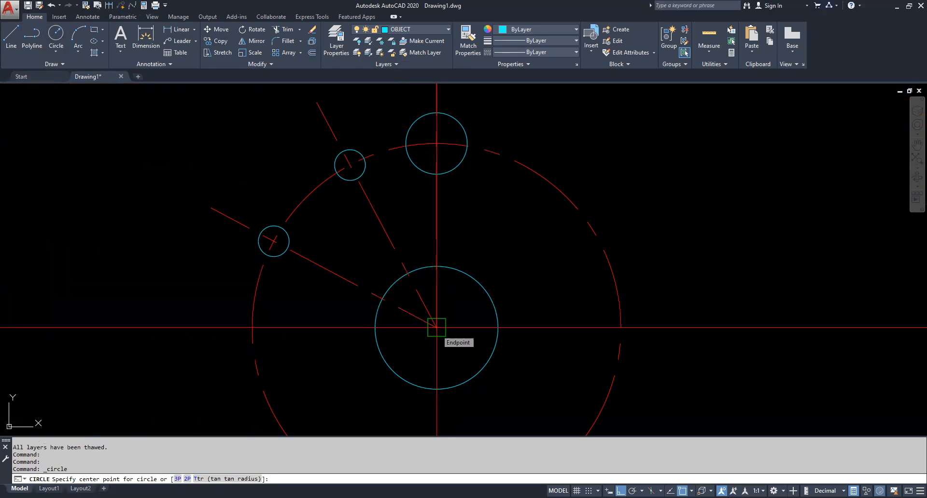
pyautogui.click(437, 327)
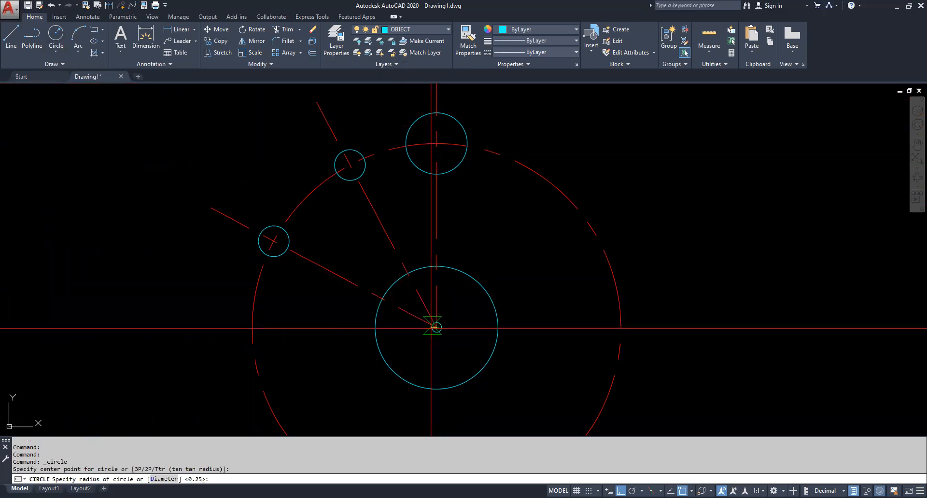
pyautogui.click(286, 248)
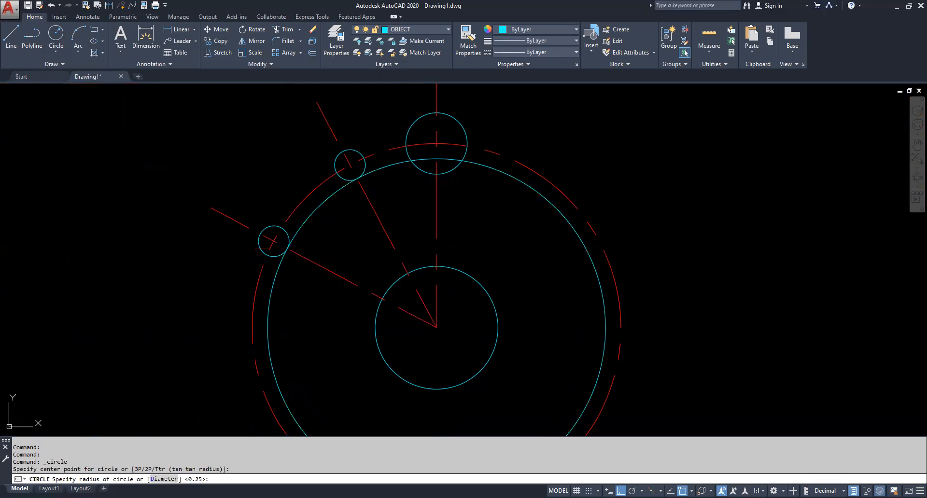
# Step: Draw a larger concentric circle through the outer crossing of the lower 0.5-diameter circle and its angled centerline
pyautogui.click(57, 35)
pyautogui.click(437, 327)
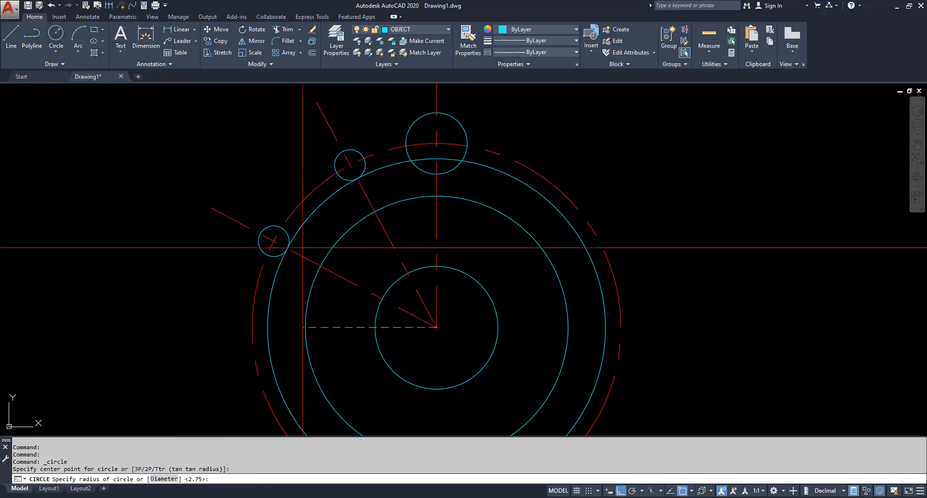
pyautogui.scroll(2, 258, 240)
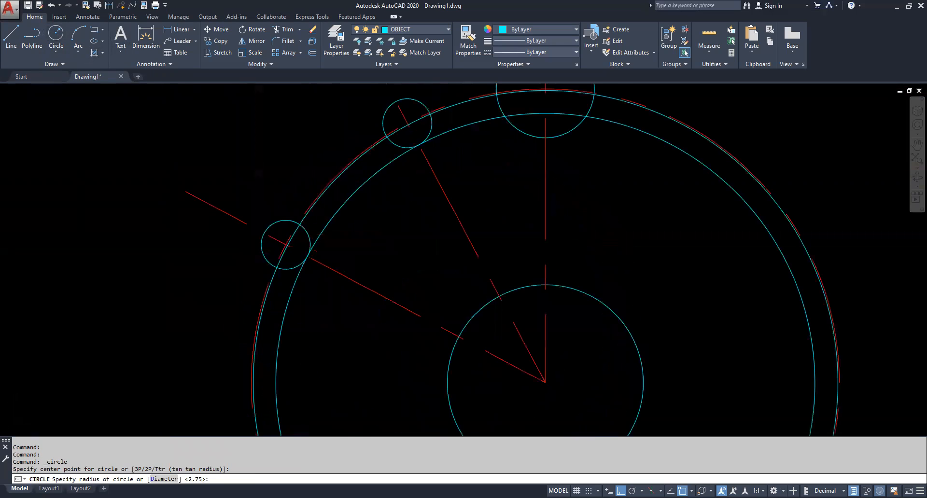
pyautogui.scroll(8, 253, 235)
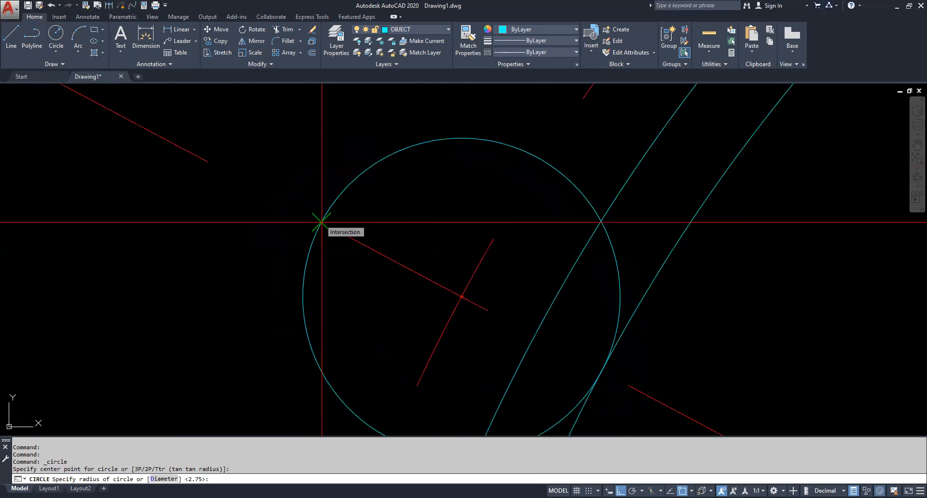
pyautogui.click(321, 222)
pyautogui.scroll(-10, 322, 222)
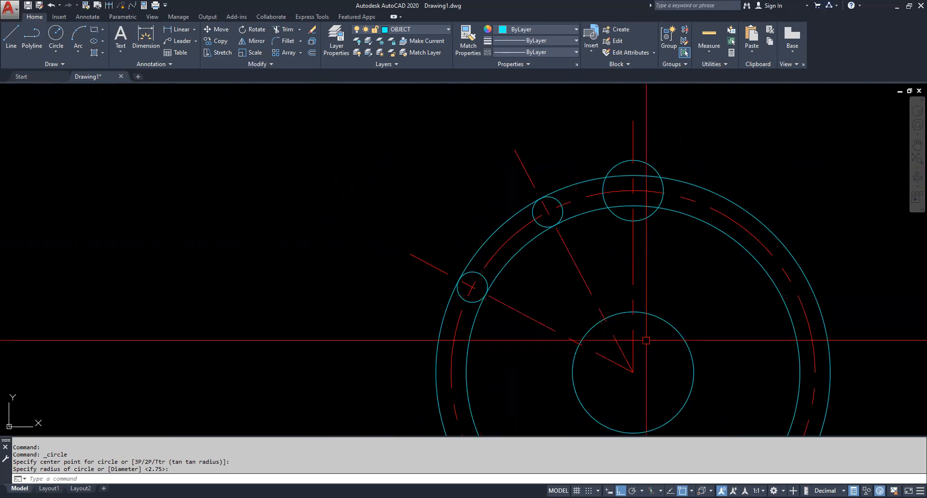
pyautogui.moveTo(594, 315); pyautogui.dragTo(490, 282, button='middle')
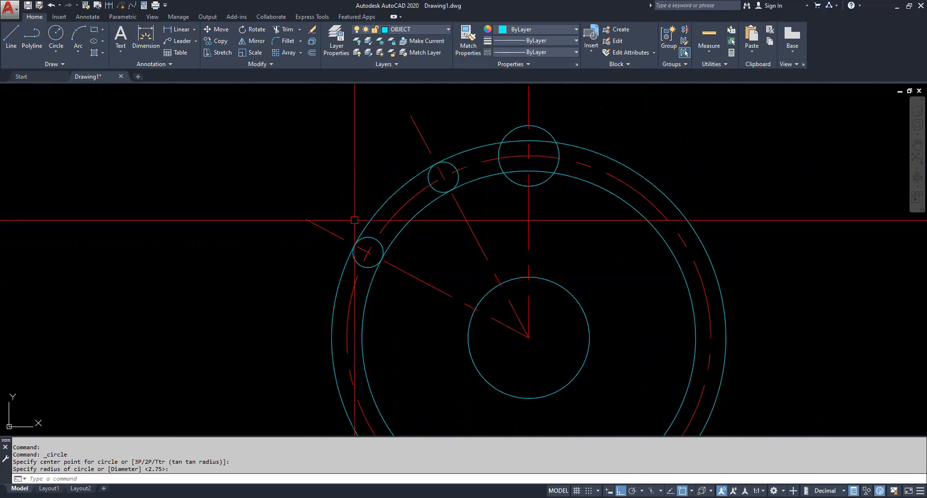
# Step: Freeze the CENTER layer by selecting one of the angled centerlines
pyautogui.click(380, 41)
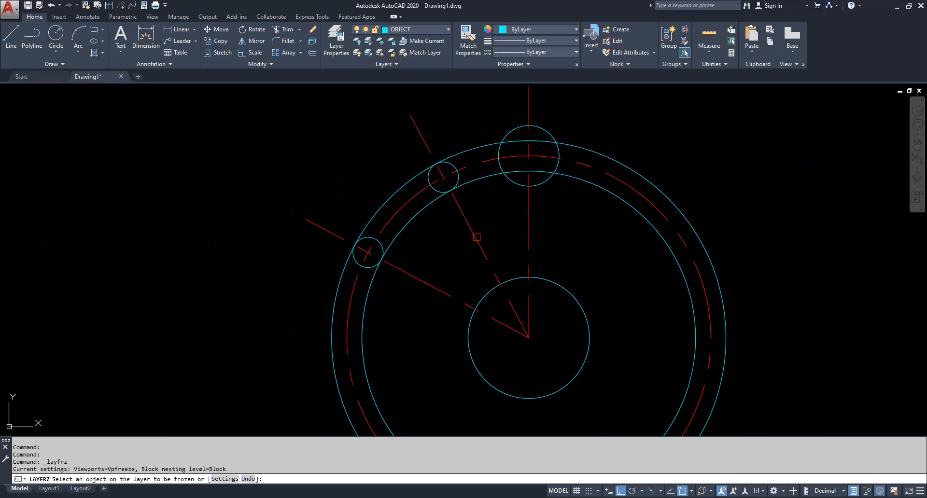
pyautogui.click(476, 237)
pyautogui.press('Escape')
pyautogui.press('Escape')
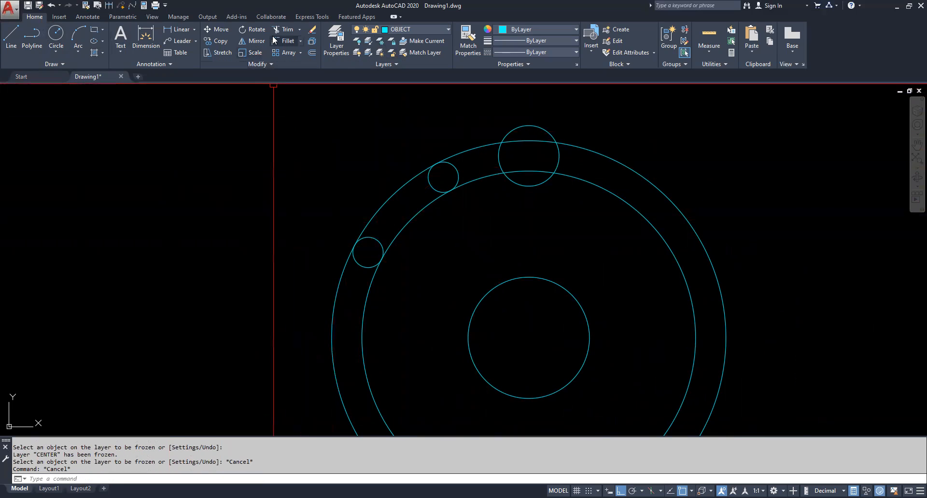
# Step: Trim the two large concentric circles to the small slot-end circles, keeping only the arcs between them
pyautogui.click(287, 29)
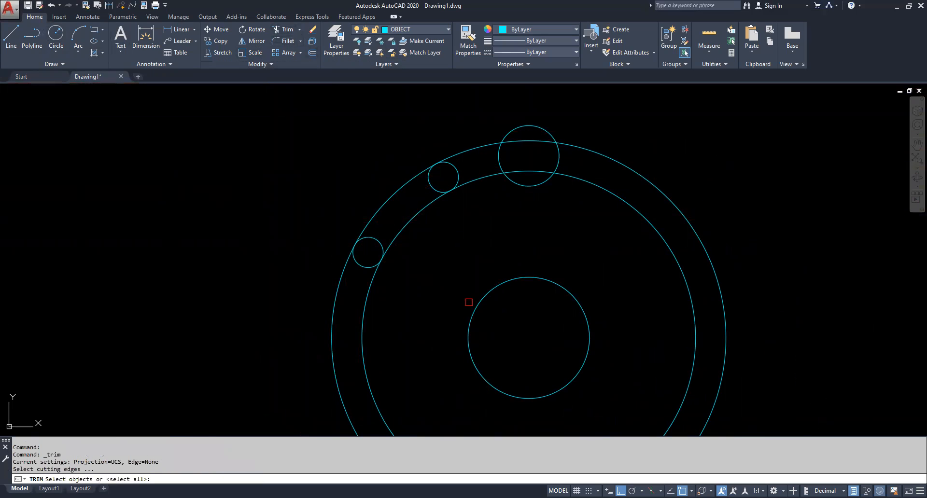
pyautogui.click(363, 266)
pyautogui.click(450, 169)
pyautogui.press('Return')
pyautogui.click(455, 157)
pyautogui.click(477, 179)
pyautogui.click(476, 143)
pyautogui.click(471, 149)
pyautogui.press('Escape')
pyautogui.press('Escape')
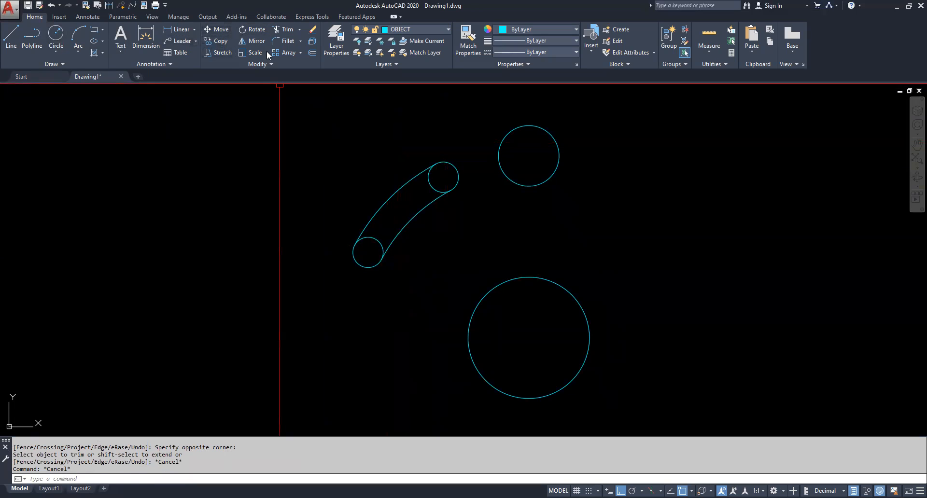
# Step: Trim the inner portions of the two slot-end circles against the slot arcs to leave a clean curved slot outline
pyautogui.click(284, 30)
pyautogui.click(389, 194)
pyautogui.click(410, 218)
pyautogui.press('Return')
pyautogui.click(411, 218)
pyautogui.click(374, 247)
pyautogui.click(372, 236)
pyautogui.click(429, 183)
pyautogui.press('Escape')
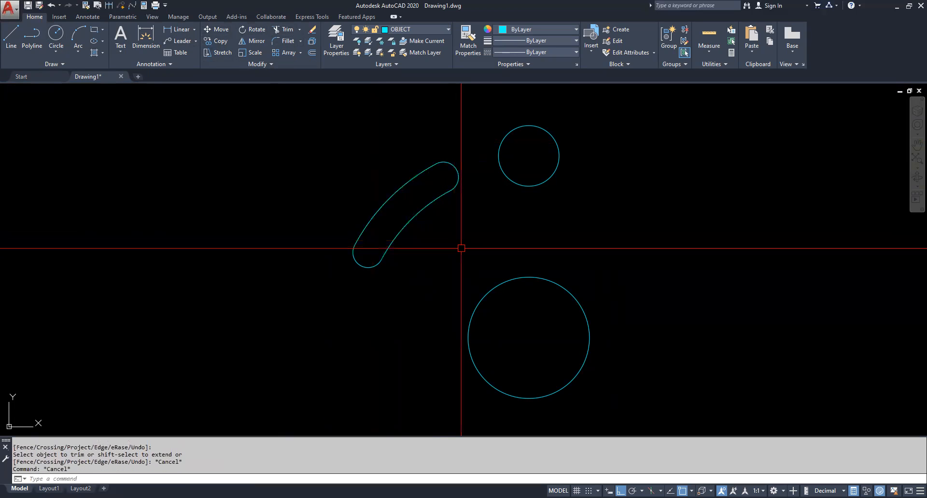
# Step: Join the four arcs of the curved slot into a single polyline
pyautogui.write('j')
pyautogui.press('Return')
pyautogui.click(459, 252)
pyautogui.click(429, 201)
pyautogui.click(391, 269)
pyautogui.click(252, 195)
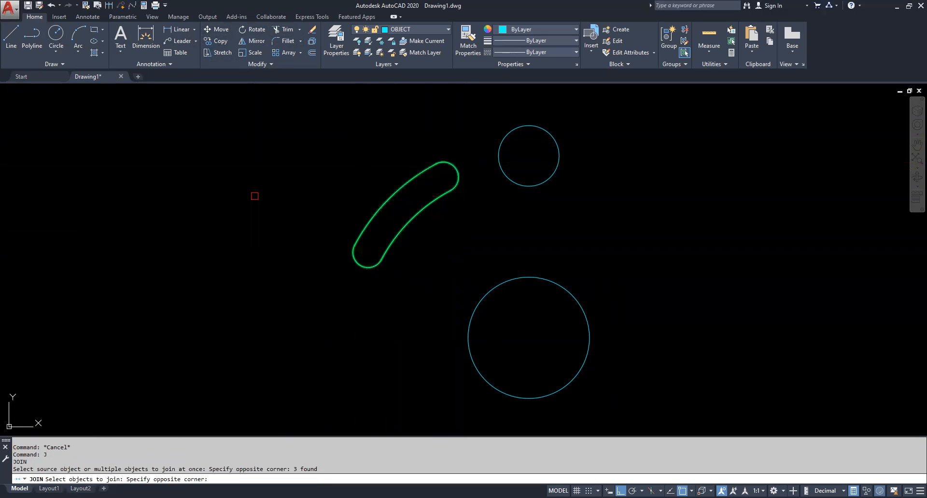
pyautogui.press('Return')
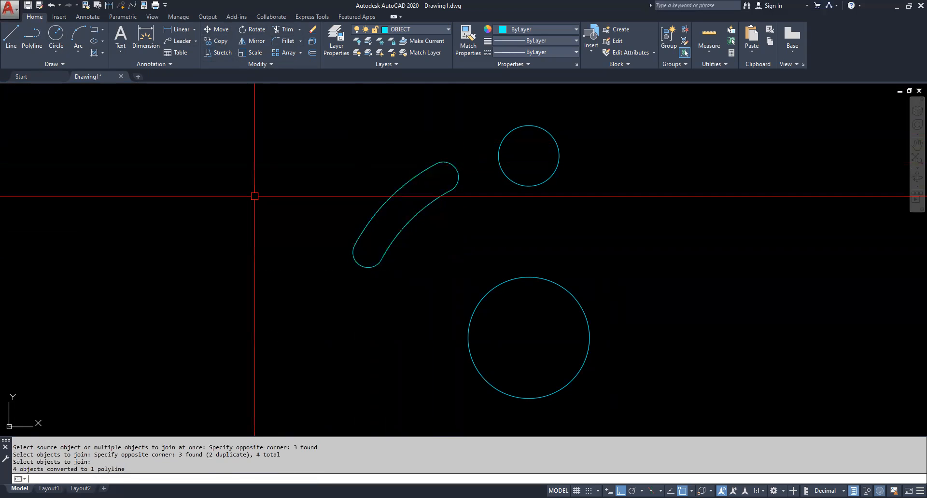
# Step: Inspect the joined slot outline and its vertices to check that it is one closed polyline
pyautogui.click(376, 207)
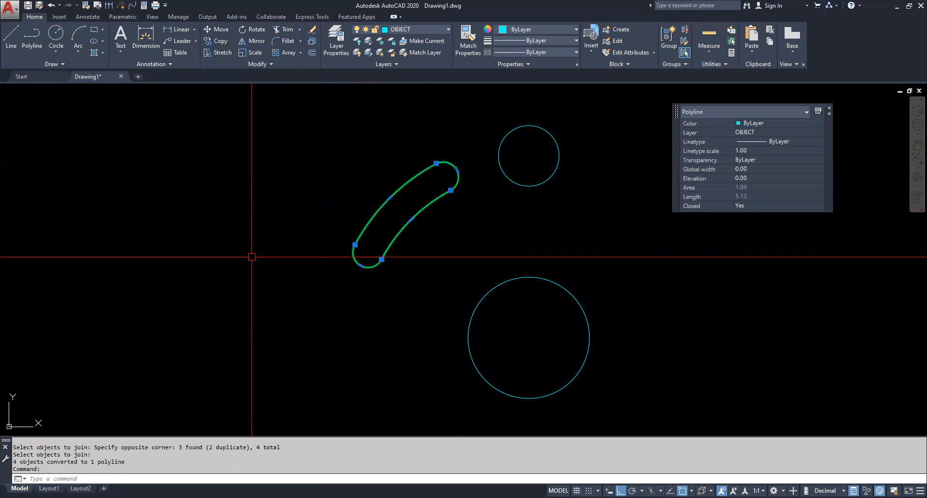
pyautogui.scroll(2, 419, 233)
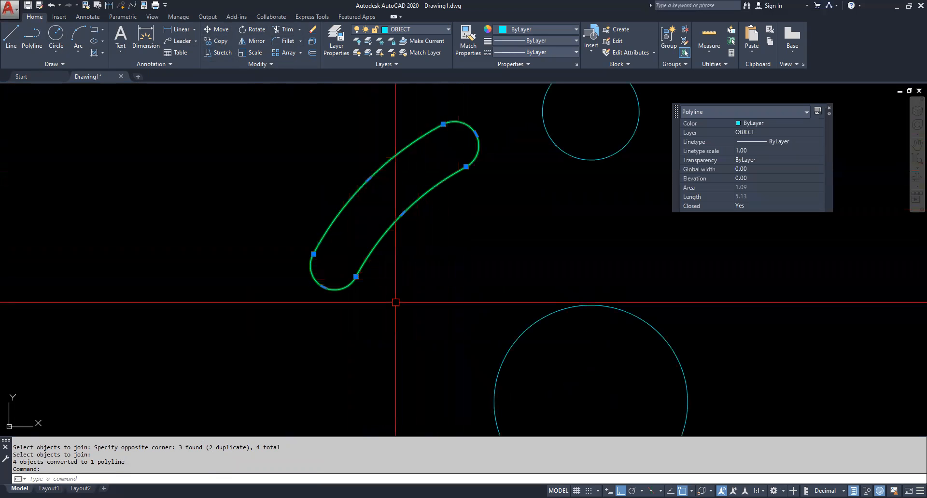
pyautogui.scroll(4, 437, 122)
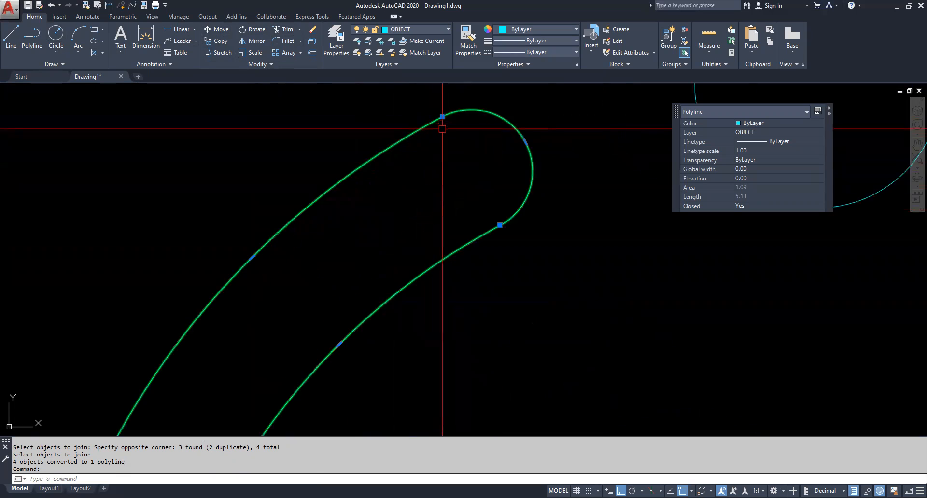
pyautogui.scroll(-6, 433, 117)
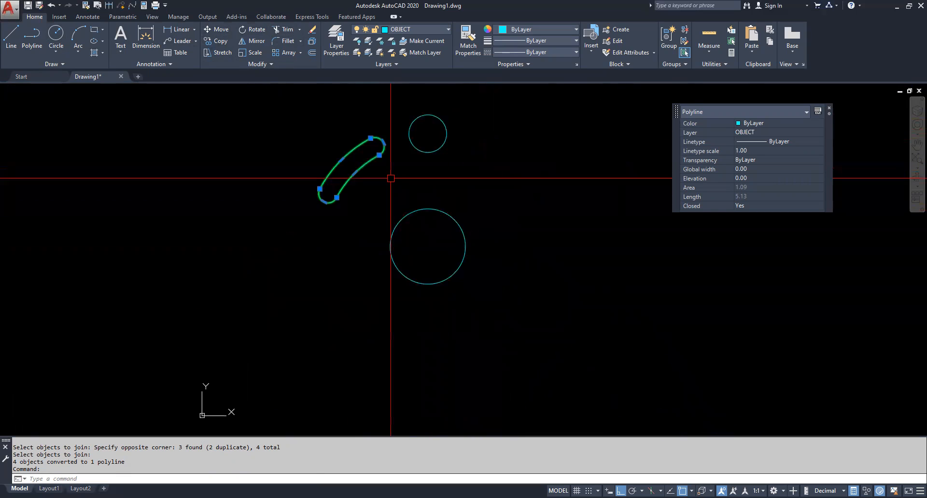
pyautogui.press('Escape')
pyautogui.press('Escape')
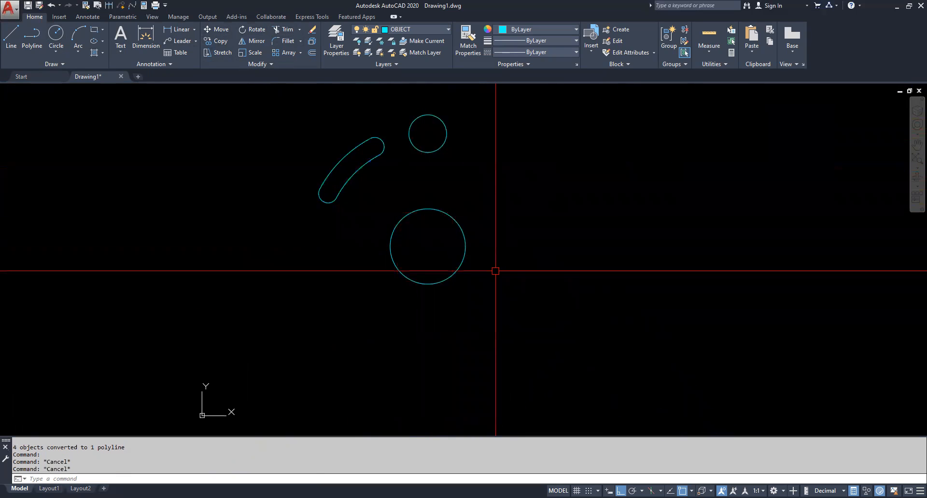
# Step: Mirror the curved slot about the vertical line through the central circle's top quadrant, keeping the original
pyautogui.click(251, 42)
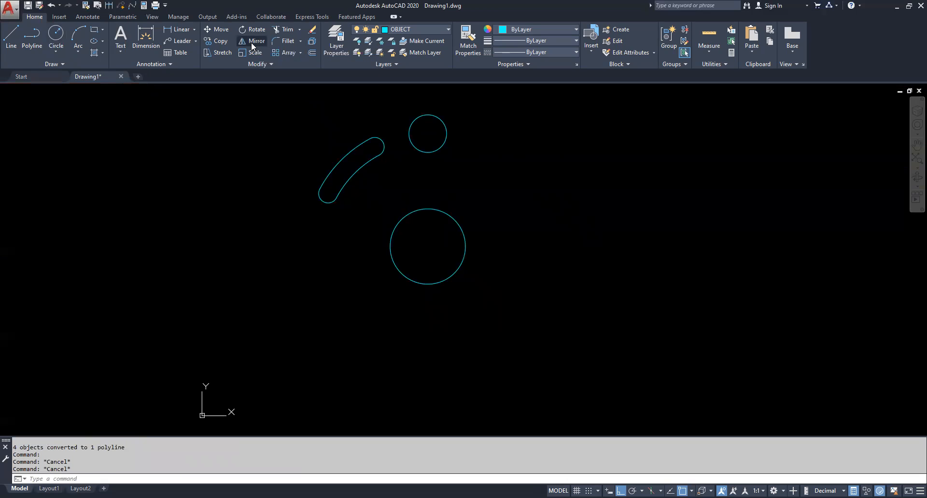
pyautogui.click(374, 160)
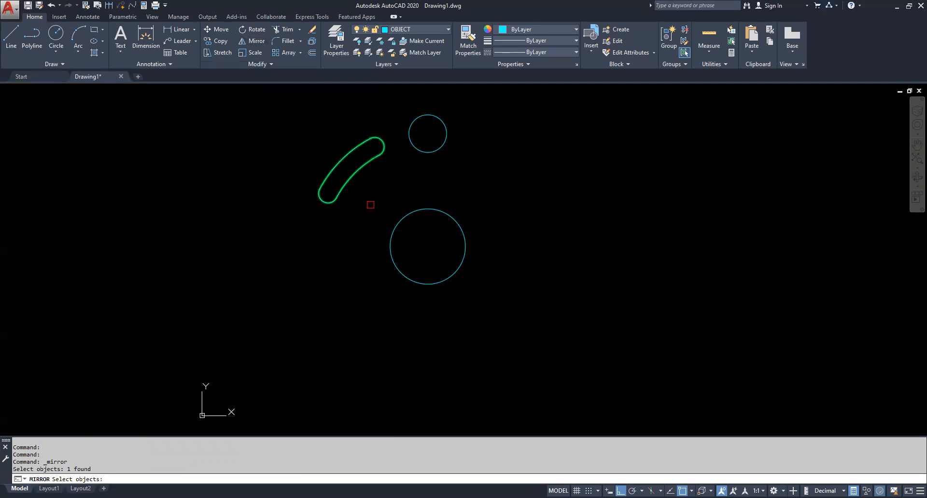
pyautogui.press('Return')
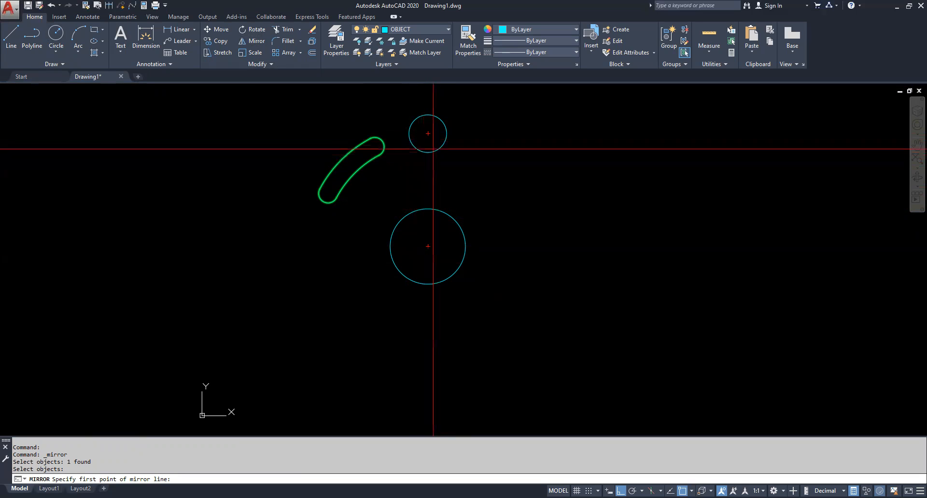
pyautogui.click(427, 209)
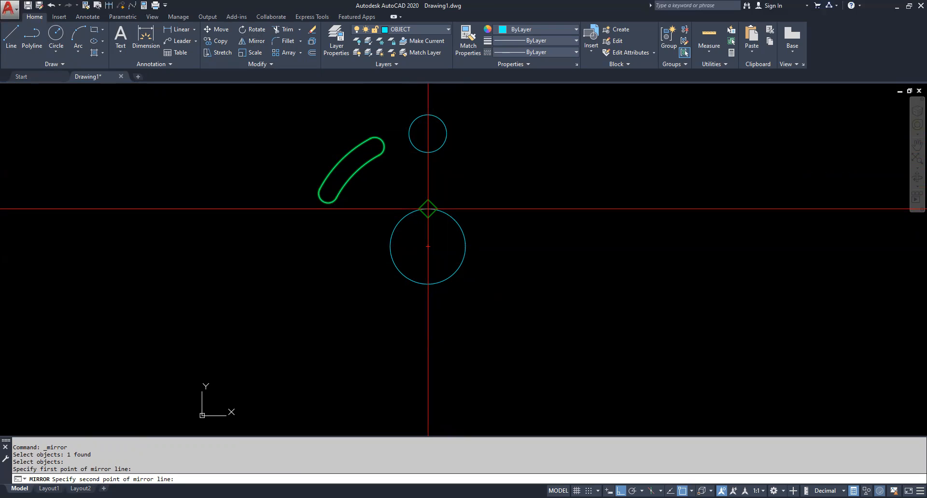
pyautogui.click(442, 338)
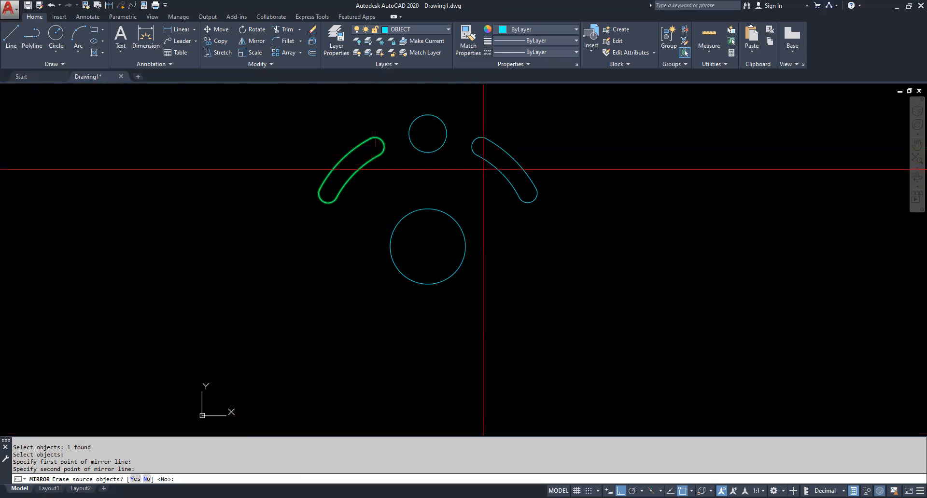
pyautogui.press('Return')
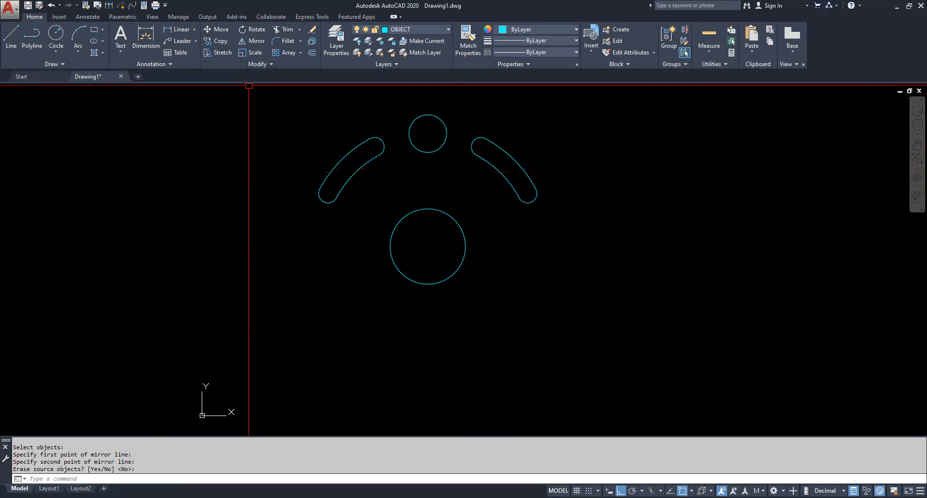
# Step: Mirror both curved slots and the small upper circle about the horizontal line through the central circle's center, keeping the originals
pyautogui.click(251, 40)
pyautogui.click(571, 165)
pyautogui.click(322, 124)
pyautogui.press('Return')
pyautogui.click(425, 247)
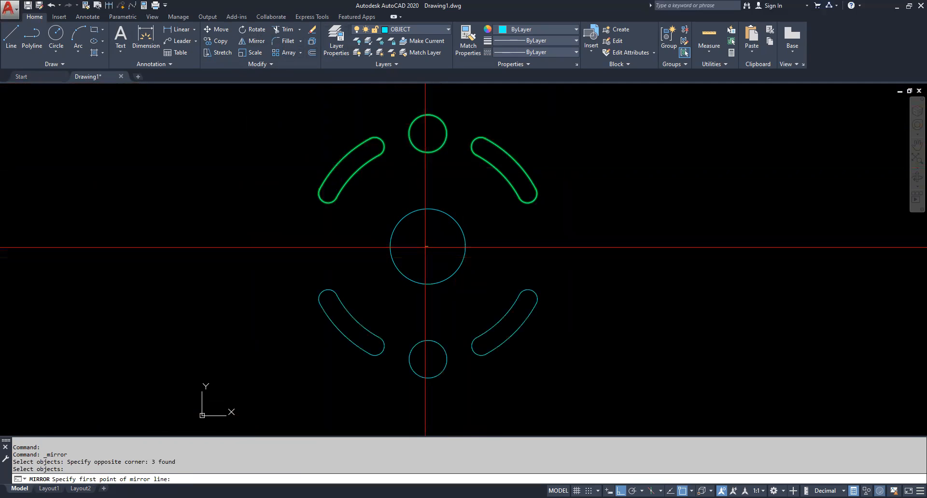
pyautogui.click(599, 315)
pyautogui.write('N')
pyautogui.press('Return')
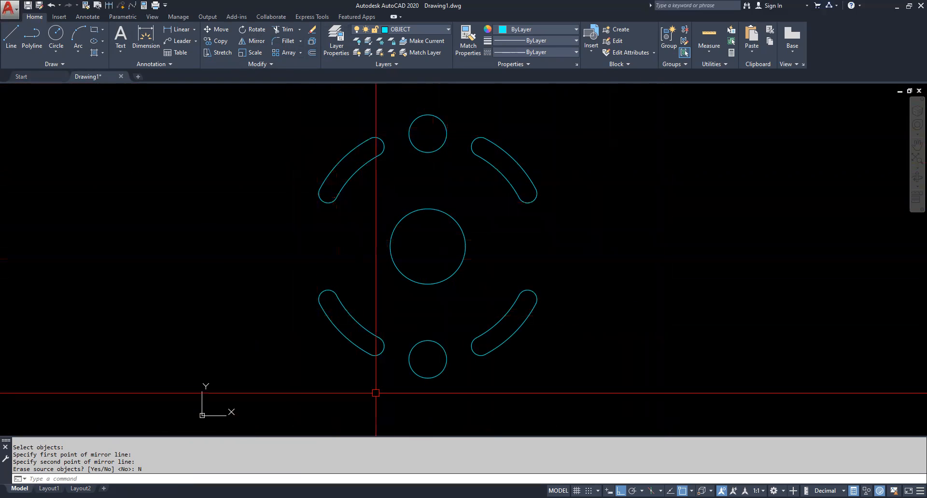
# Step: Draw an outer circle of diameter 8.5 concentric with the central circle
pyautogui.click(60, 35)
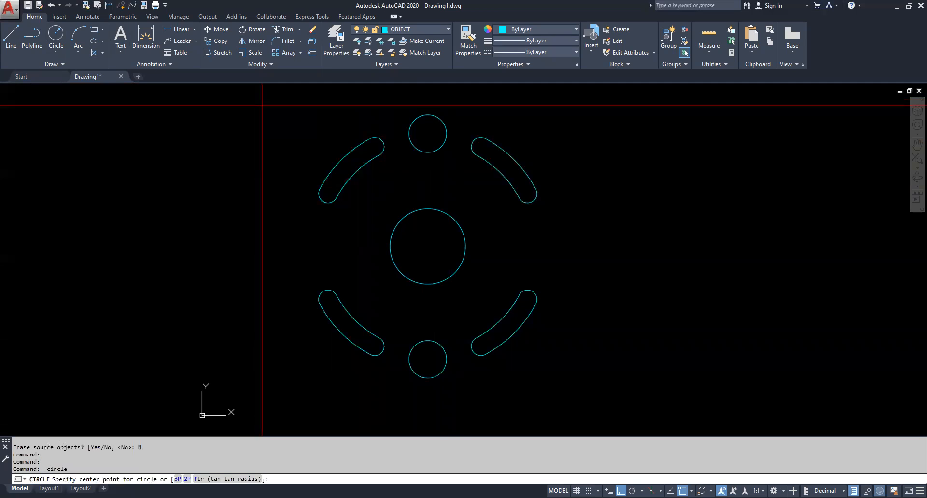
pyautogui.click(428, 246)
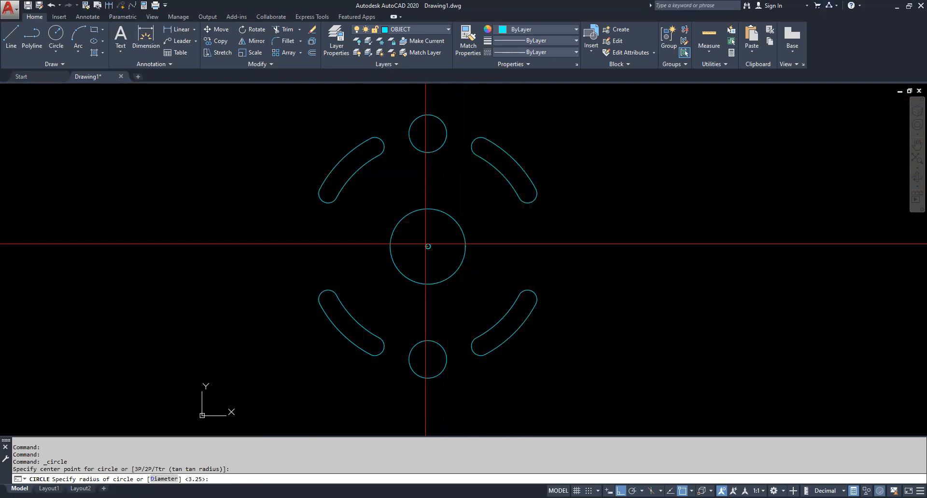
pyautogui.write('d')
pyautogui.press('Return')
pyautogui.write('8.')
pyautogui.write('5')
pyautogui.press('Return')
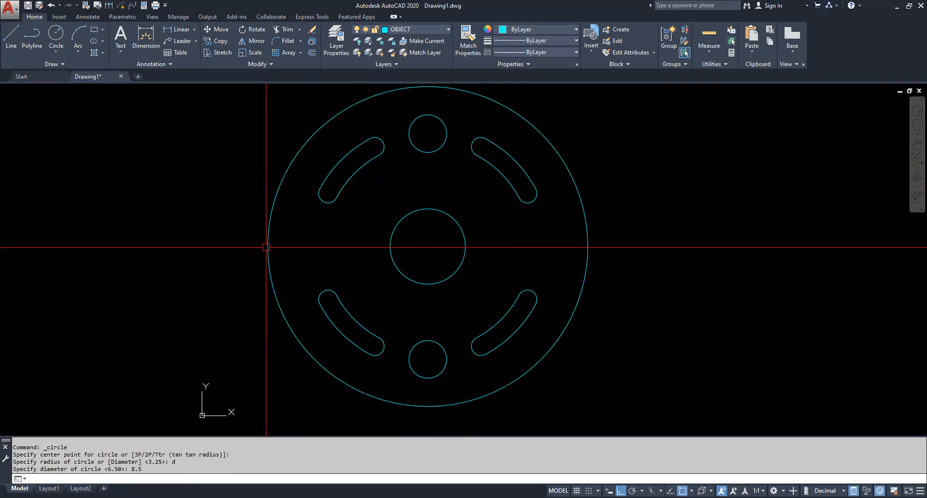
# Step: Draw a horizontal line from the central circle's center rightward past the outer circle
pyautogui.click(11, 34)
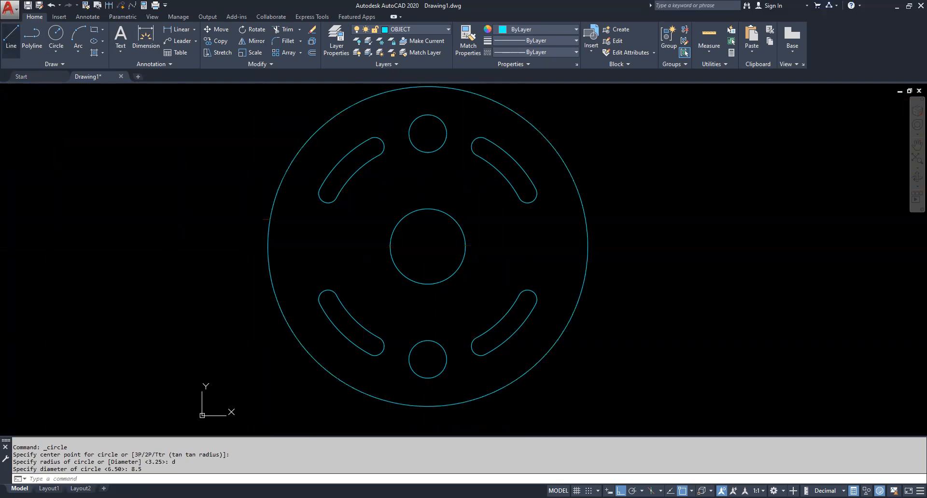
pyautogui.click(428, 247)
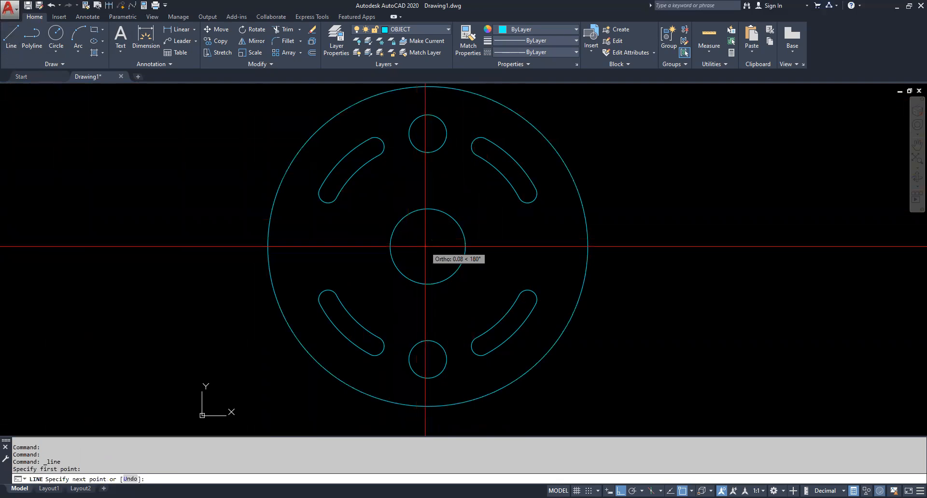
pyautogui.click(662, 246)
pyautogui.press('Escape')
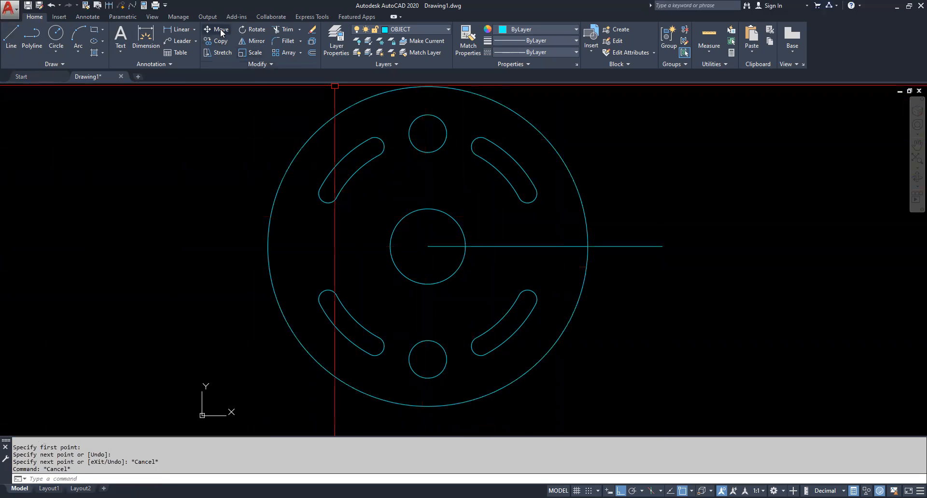
# Step: Rotate a copy of the horizontal line by 20 degrees about the central circle's center, with Ortho turned off
pyautogui.click(257, 30)
pyautogui.press('Escape')
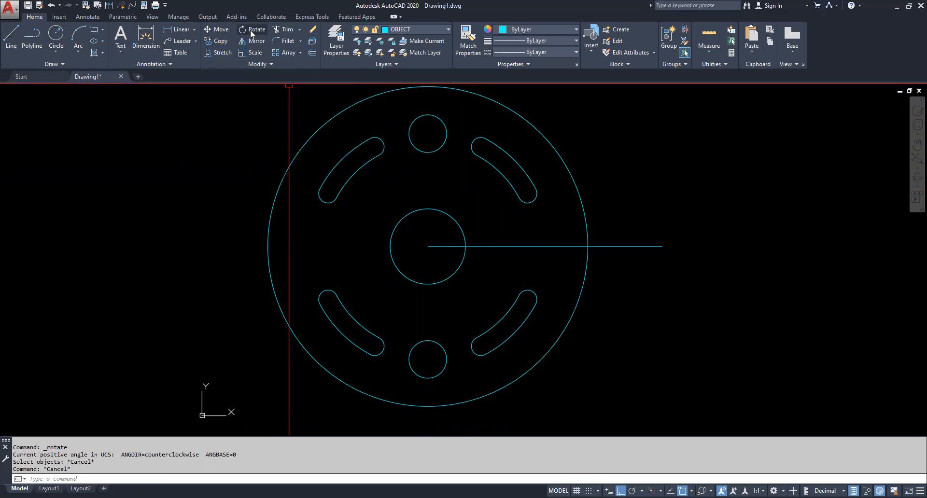
pyautogui.click(250, 30)
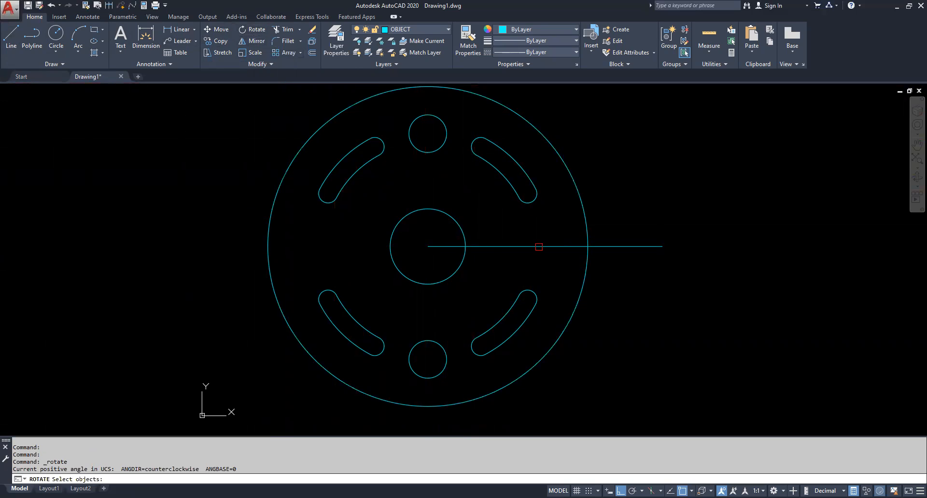
pyautogui.click(539, 247)
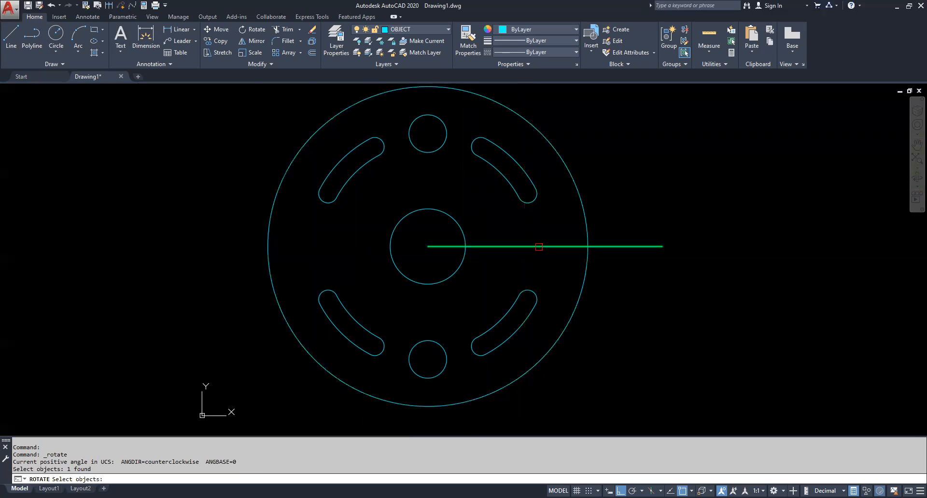
pyautogui.press('Return')
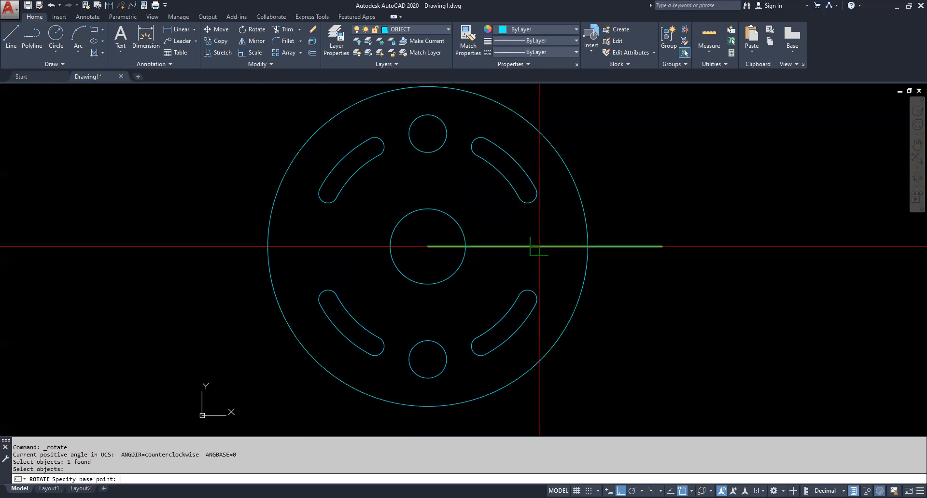
pyautogui.click(427, 246)
pyautogui.press('F8')
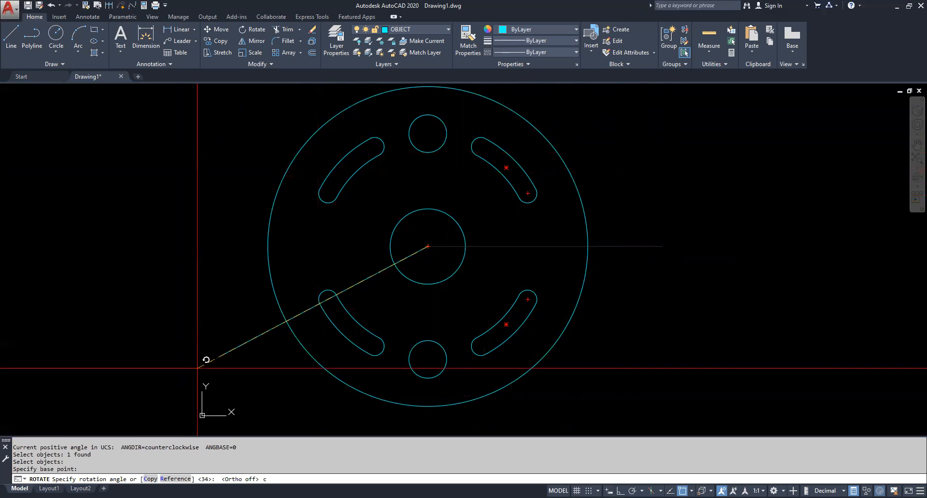
pyautogui.press('Return')
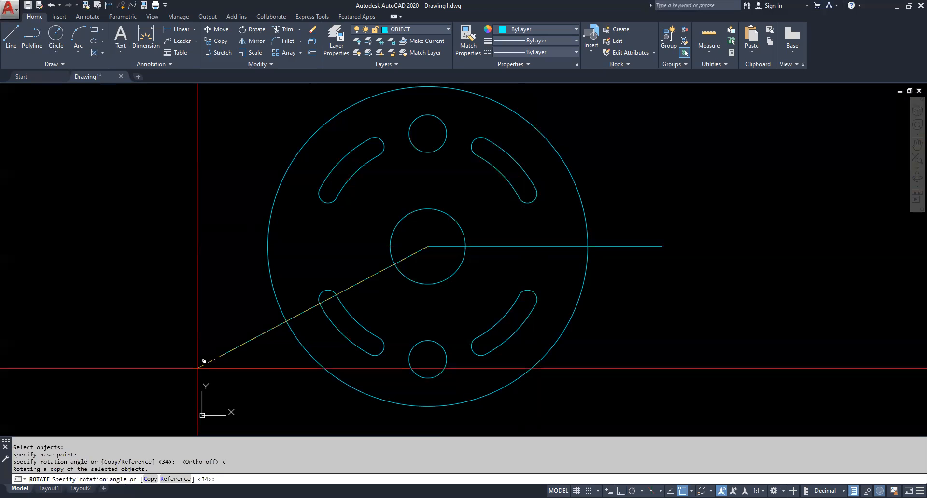
pyautogui.write('20')
pyautogui.press('Return')
pyautogui.press('Escape')
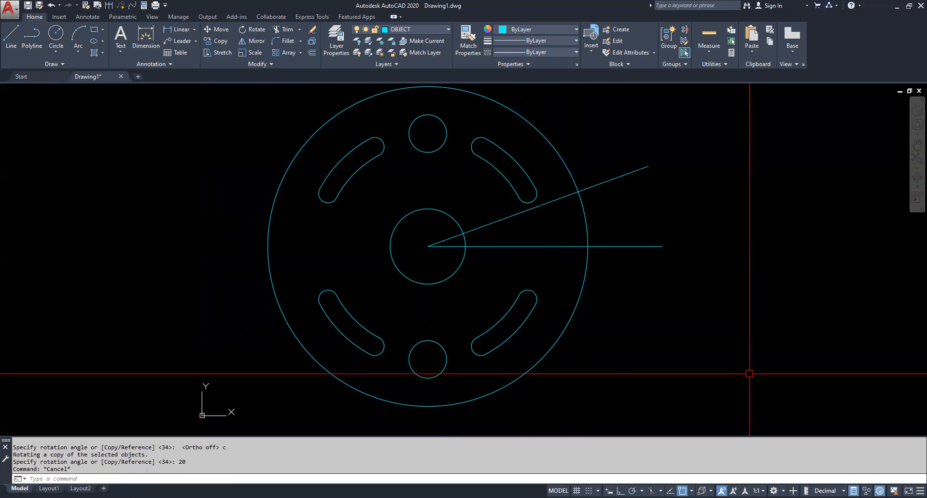
# Step: Draw a line from the crossing of the horizontal line and outer circle perpendicular to the 20-degree line
pyautogui.click(12, 43)
pyautogui.scroll(2, 598, 157)
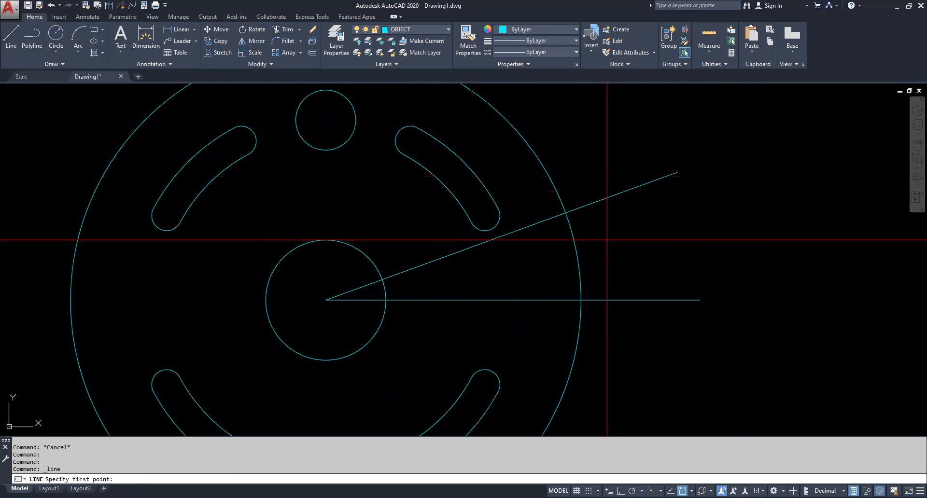
pyautogui.click(580, 299)
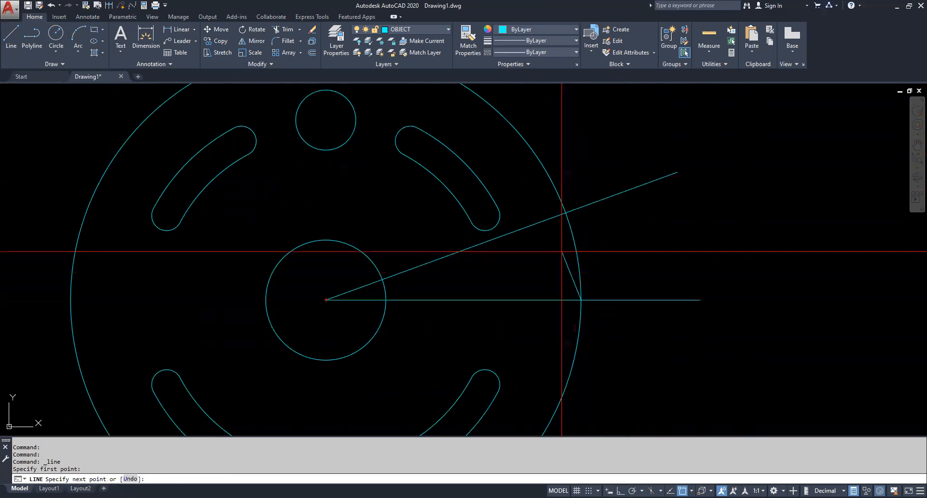
pyautogui.scroll(4, 562, 242)
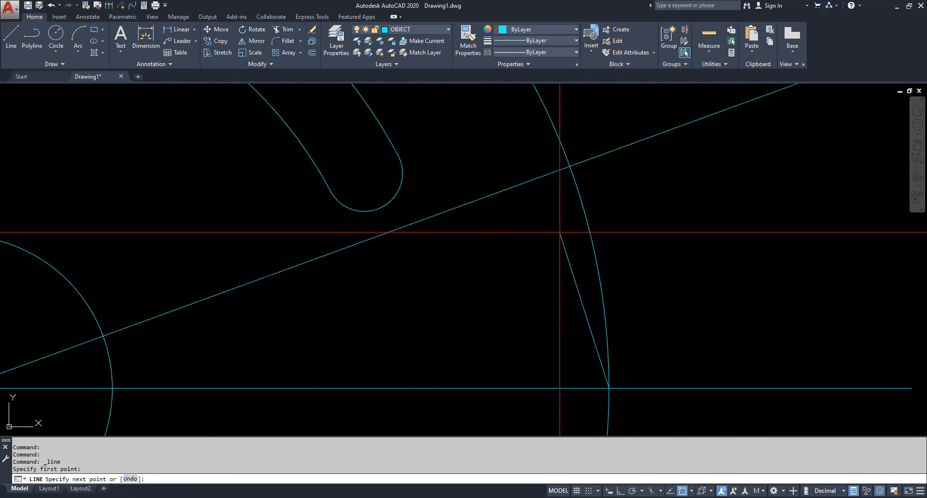
pyautogui.click(533, 179)
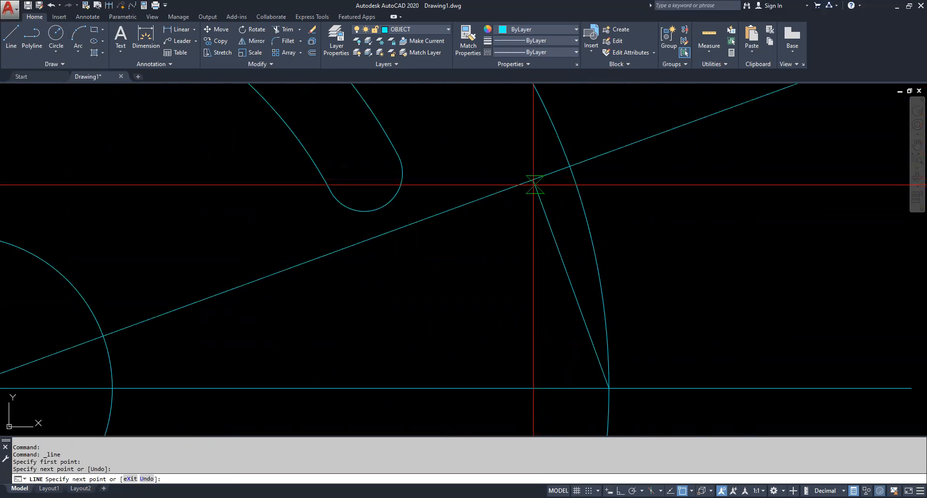
# Step: Trim the 20-degree line on both sides, keeping only the short segment between the perpendicular line and the outer circle
pyautogui.press('Escape')
pyautogui.scroll(-4, 516, 232)
pyautogui.scroll(-1, 515, 233)
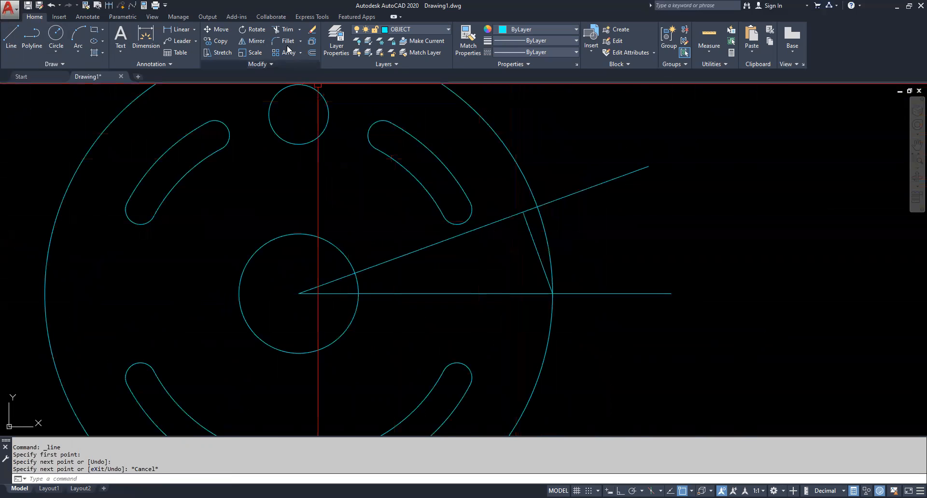
pyautogui.click(288, 30)
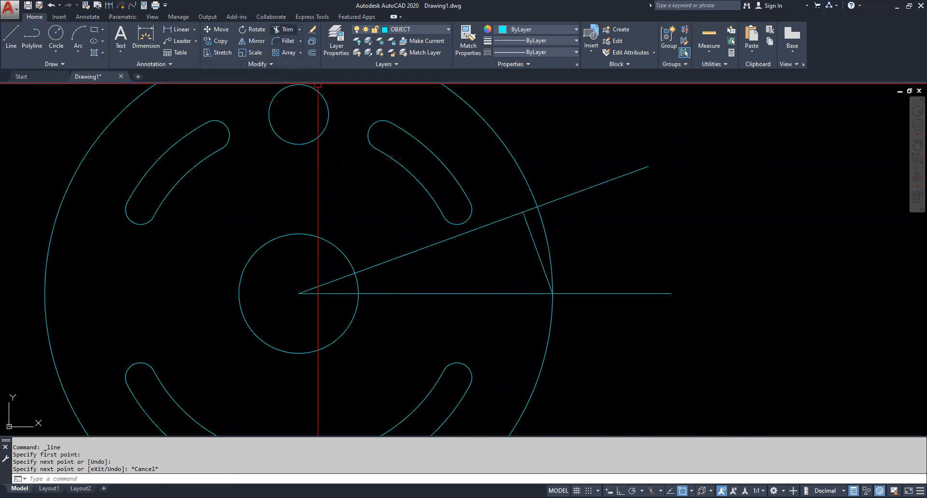
pyautogui.click(545, 229)
pyautogui.click(523, 226)
pyautogui.press('Return')
pyautogui.click(513, 215)
pyautogui.click(553, 201)
pyautogui.press('Escape')
pyautogui.press('Escape')
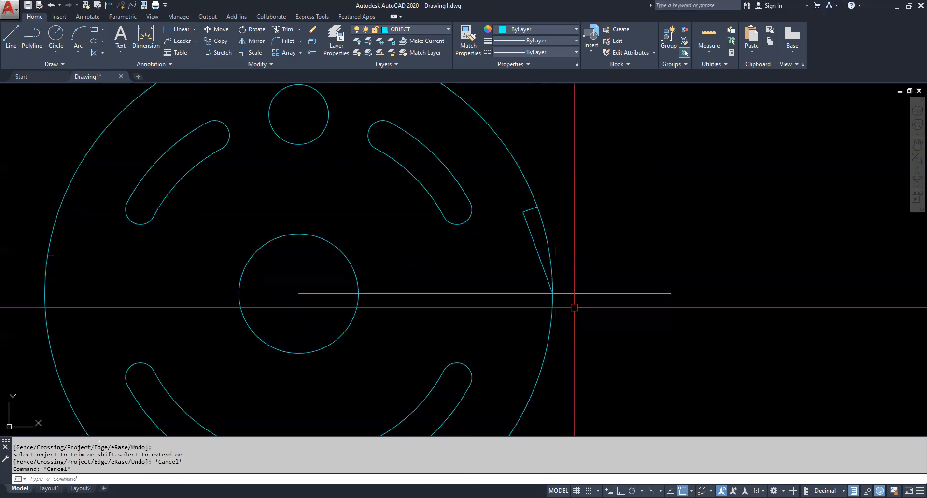
# Step: Erase the outer circle and the horizontal construction line
pyautogui.click(525, 308)
pyautogui.click(513, 288)
pyautogui.click(545, 311)
pyautogui.click(535, 320)
pyautogui.click(553, 329)
pyautogui.click(539, 322)
pyautogui.press('Delete')
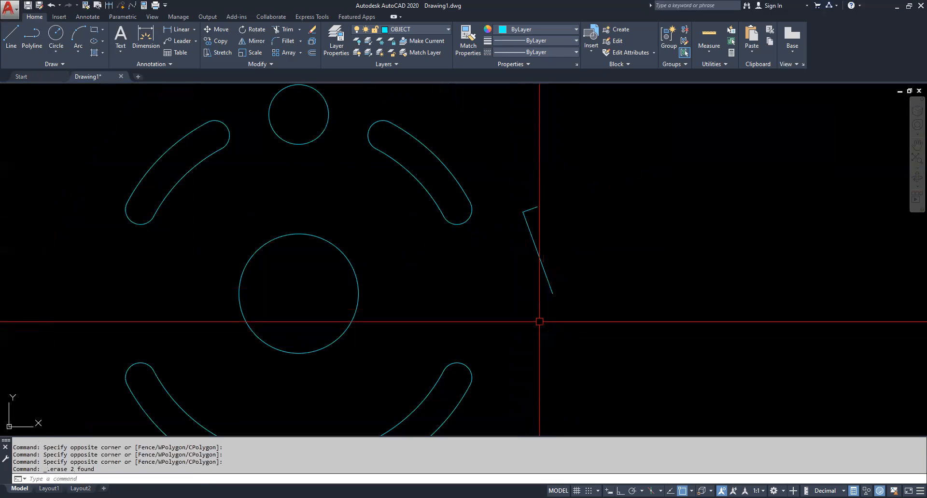
# Step: Start a polar array of the two tooth lines about the central circle's center
pyautogui.scroll(-3, 528, 214)
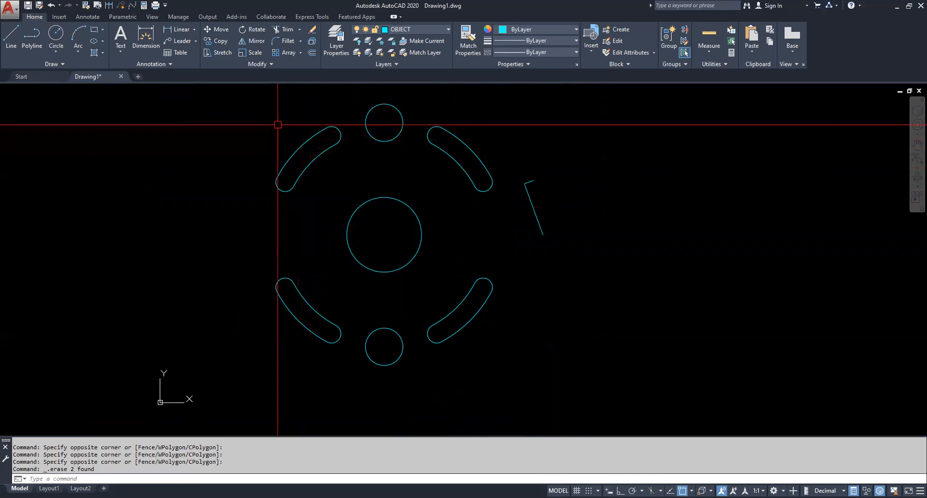
pyautogui.click(299, 53)
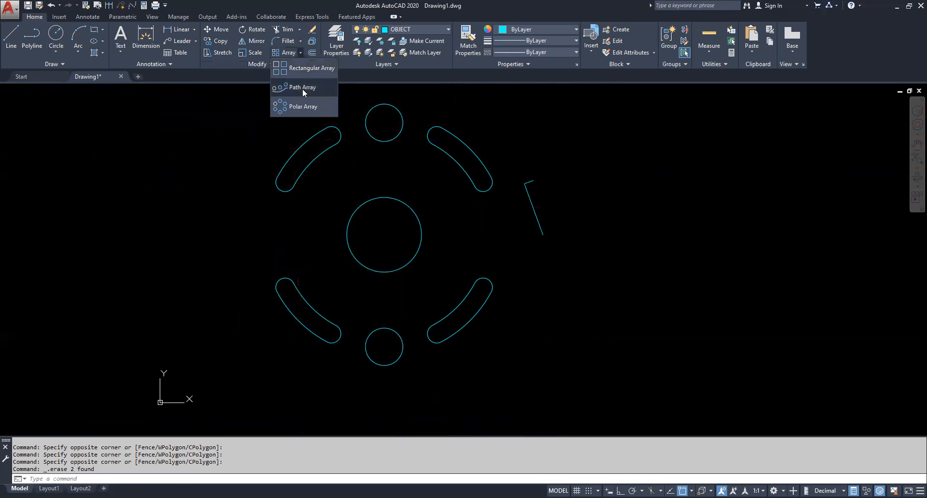
pyautogui.click(304, 106)
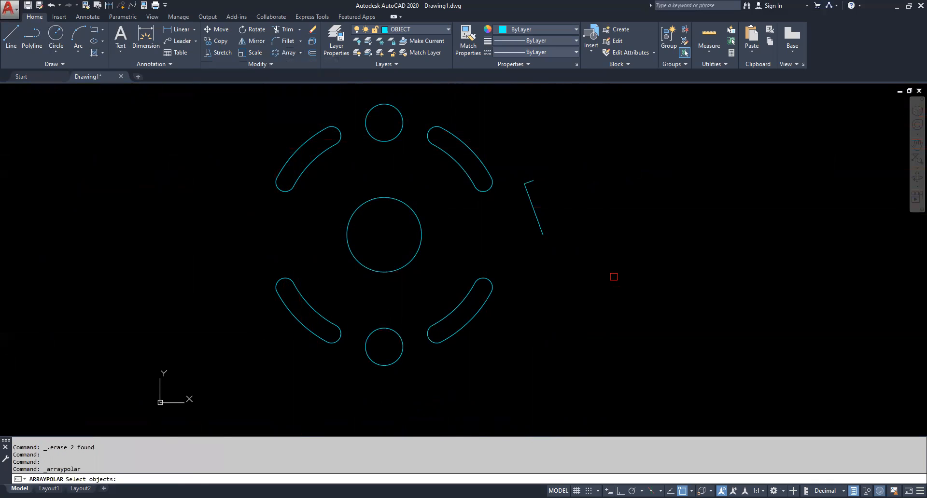
pyautogui.click(536, 218)
pyautogui.click(534, 182)
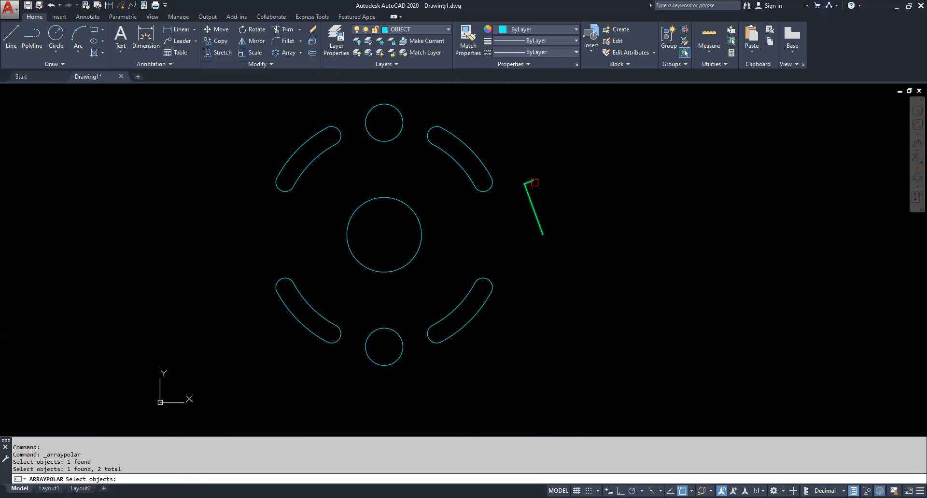
pyautogui.press('Return')
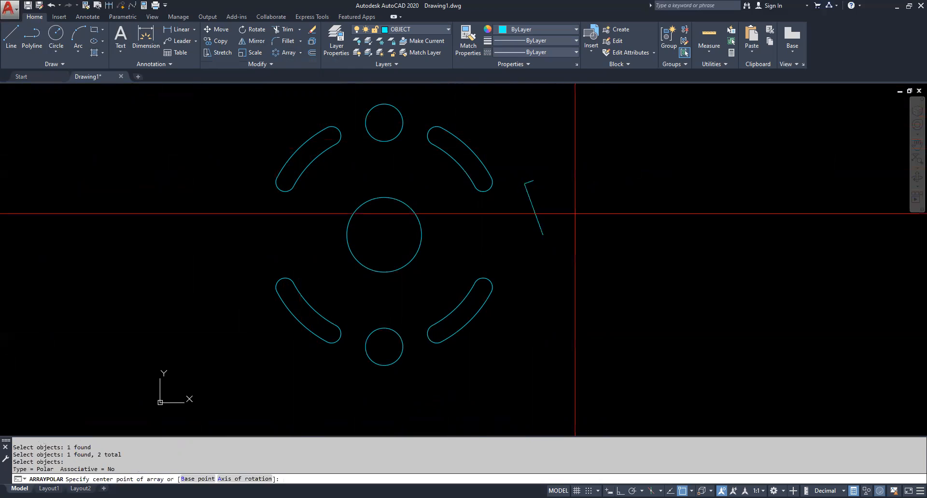
pyautogui.click(384, 234)
pyautogui.scroll(-2, 502, 263)
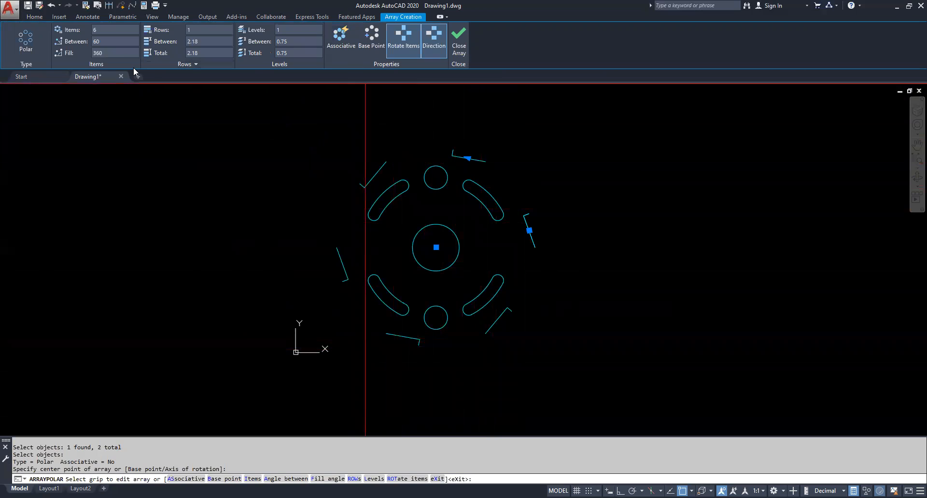
# Step: Set the polar array to 18 items at 20 degrees apart and undo the finished array
pyautogui.click(108, 30)
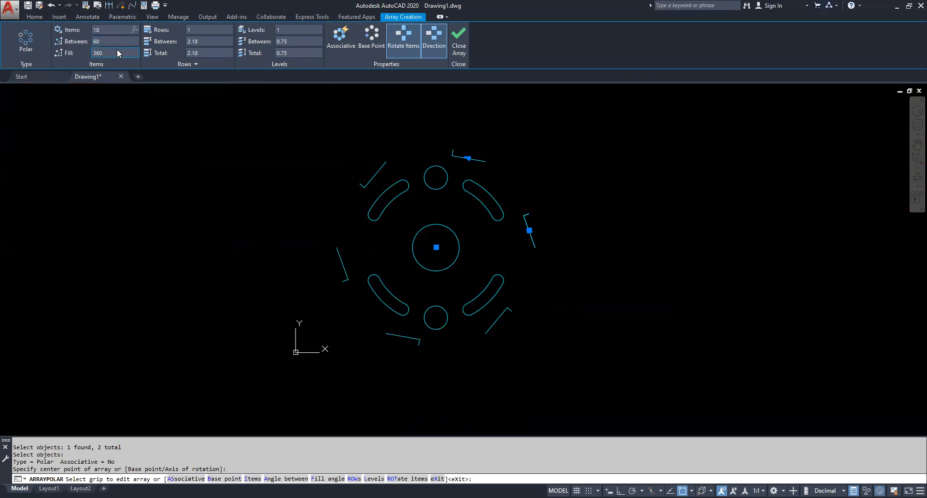
pyautogui.press('Return')
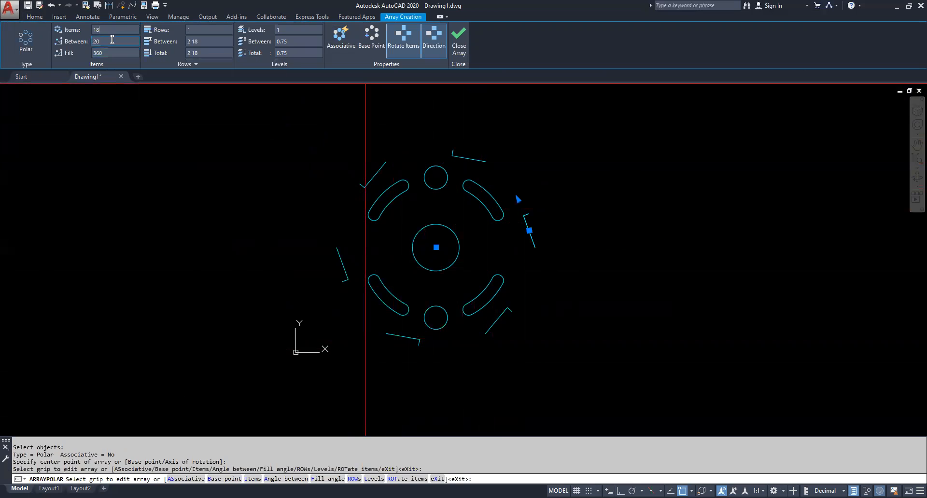
pyautogui.click(111, 40)
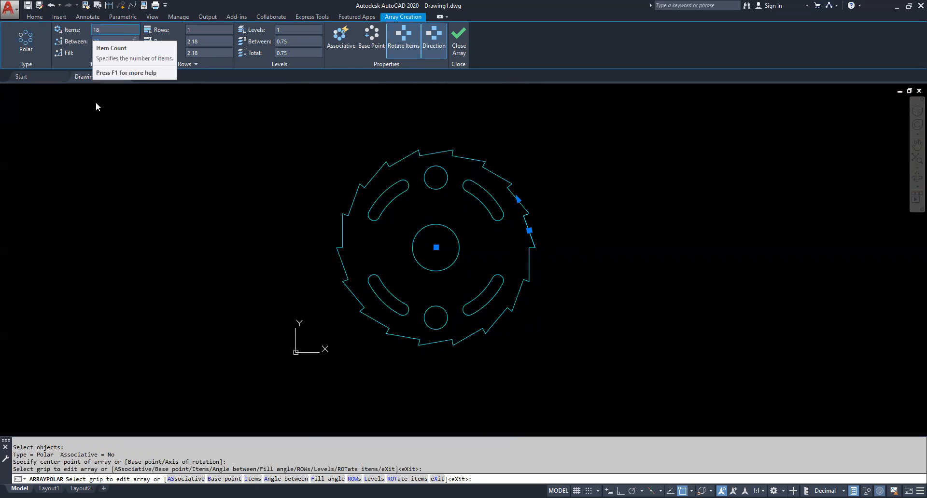
pyautogui.press('Tab')
pyautogui.click(459, 41)
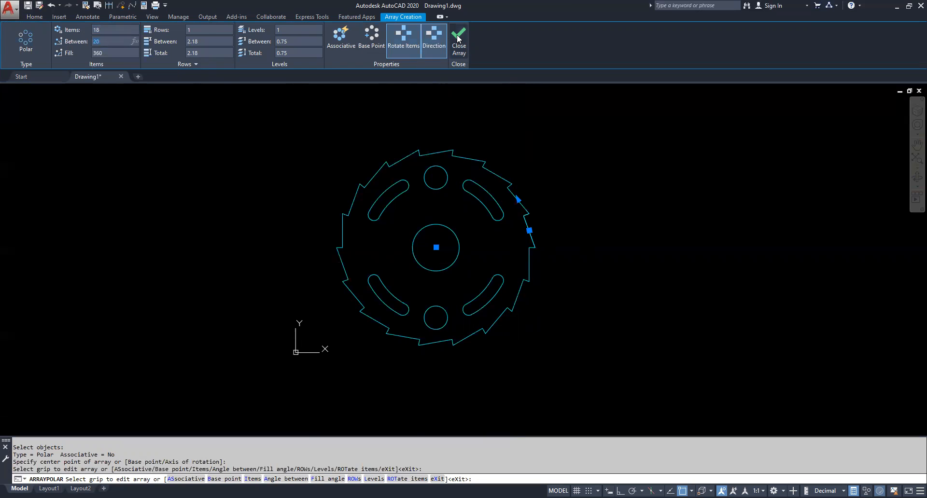
pyautogui.click(51, 5)
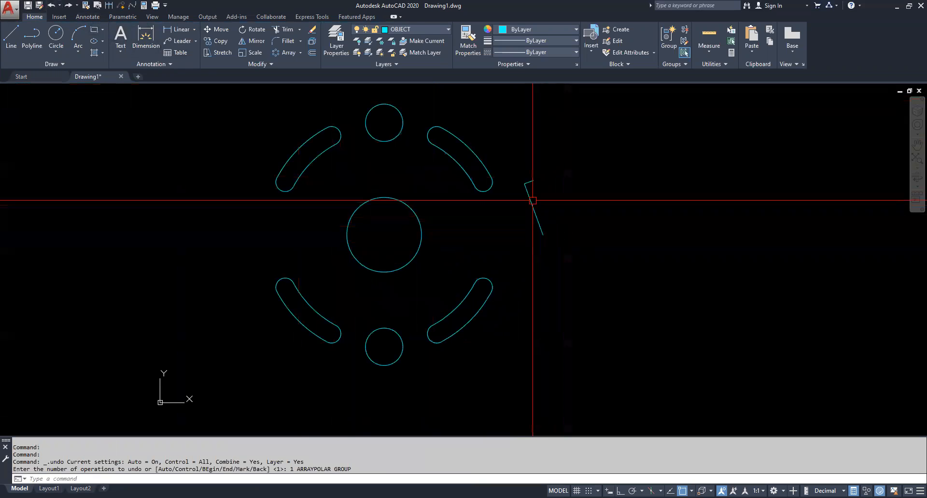
# Step: Create a polar array of the long and short tooth lines, centered on the central circle
pyautogui.click(285, 53)
pyautogui.click(299, 53)
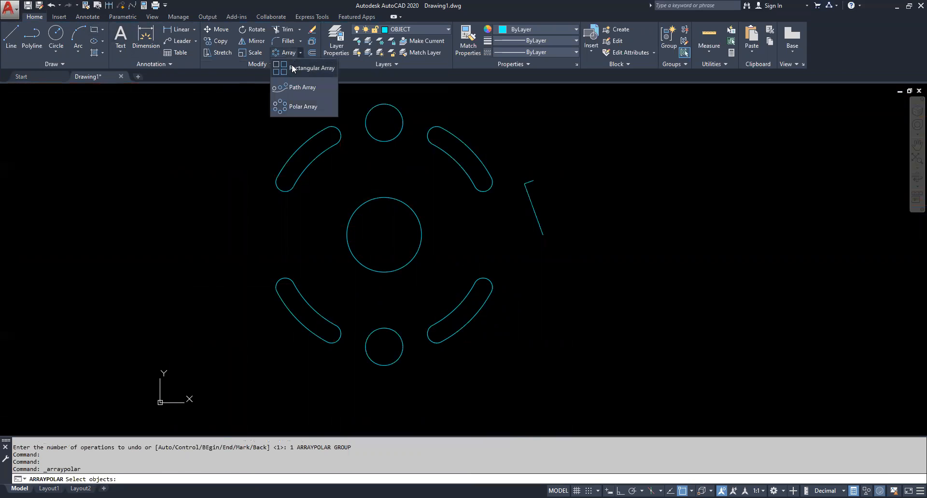
pyautogui.click(302, 107)
pyautogui.click(533, 209)
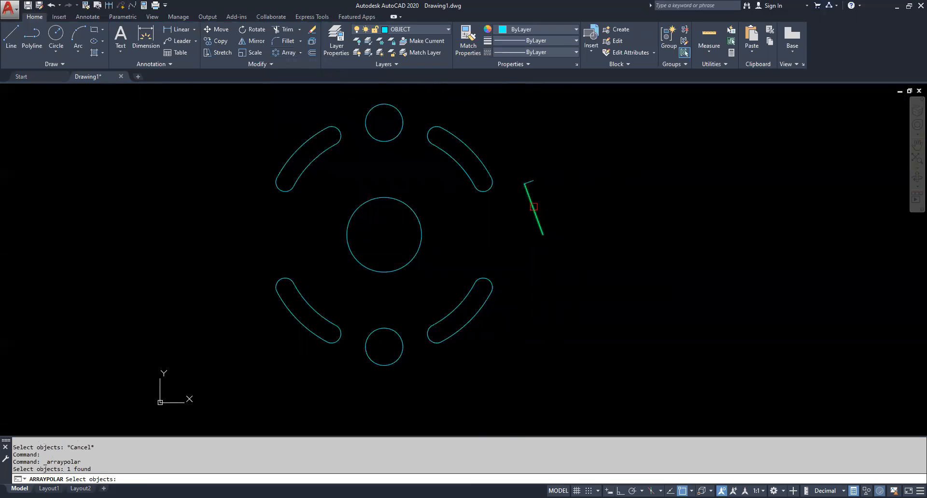
pyautogui.click(531, 182)
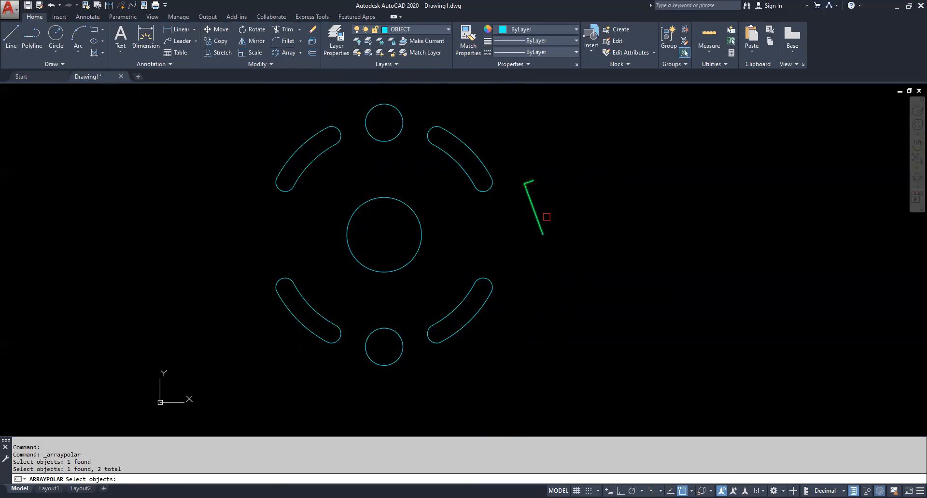
pyautogui.press('Return')
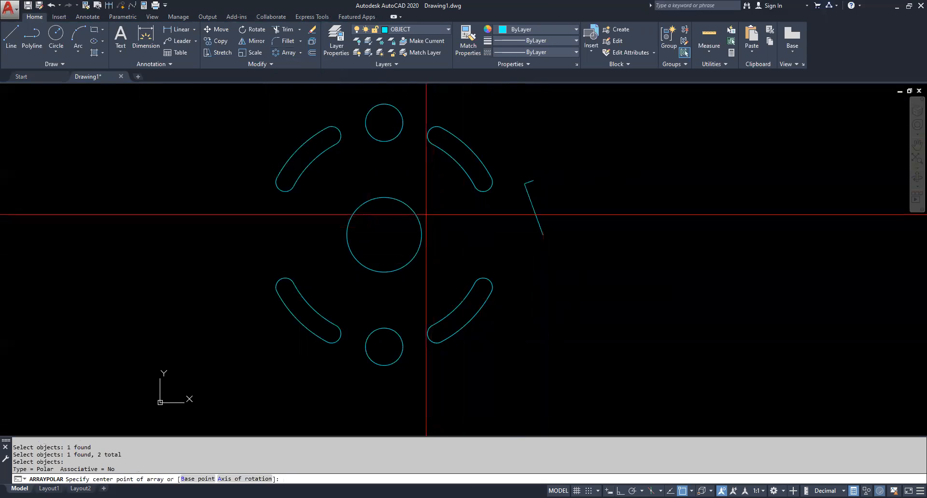
pyautogui.click(384, 235)
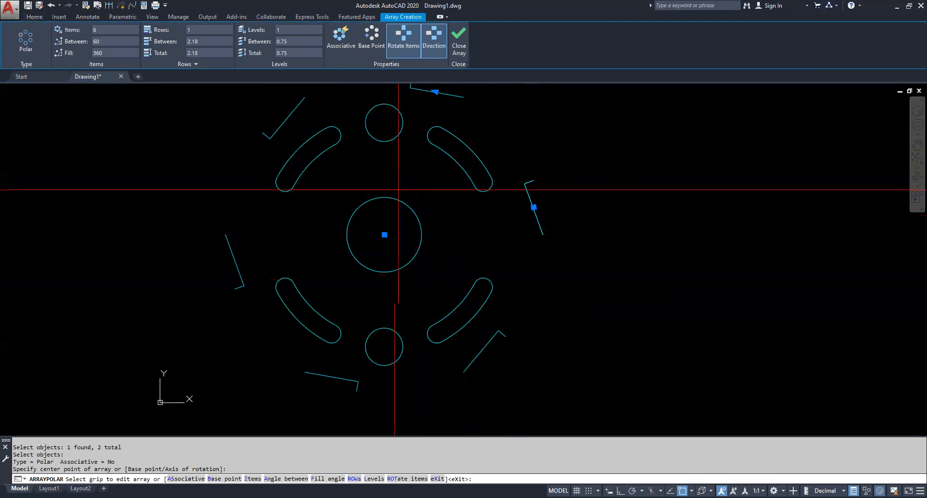
# Step: Set the tooth array to 18 items, 20 degrees apart, filling 360 degrees
pyautogui.click(94, 31)
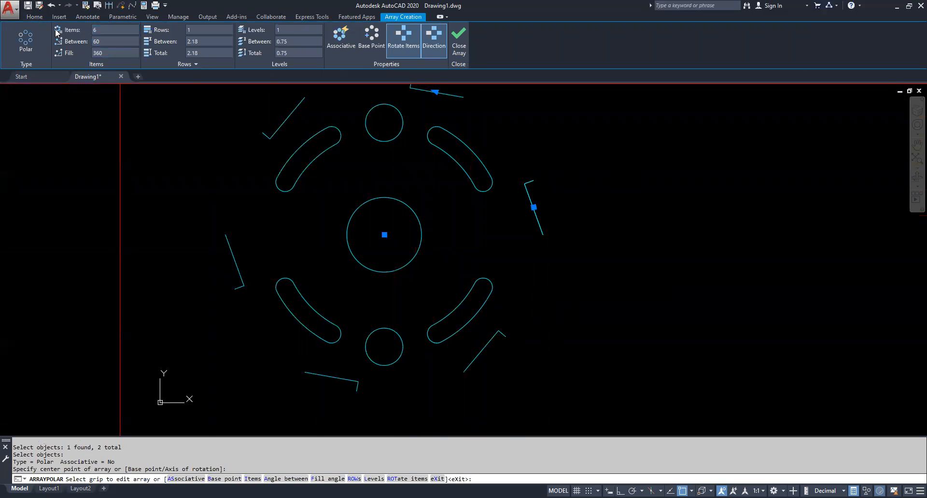
pyautogui.click(99, 29)
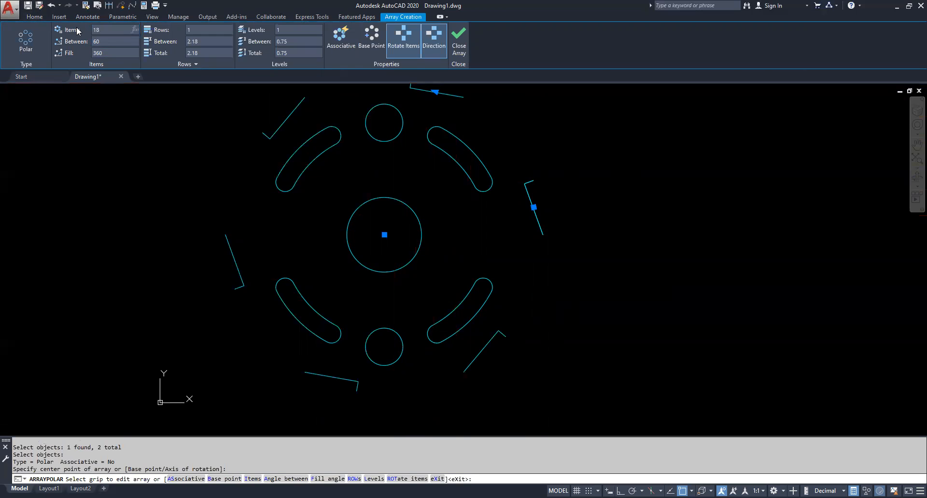
pyautogui.write('18')
pyautogui.press('Return')
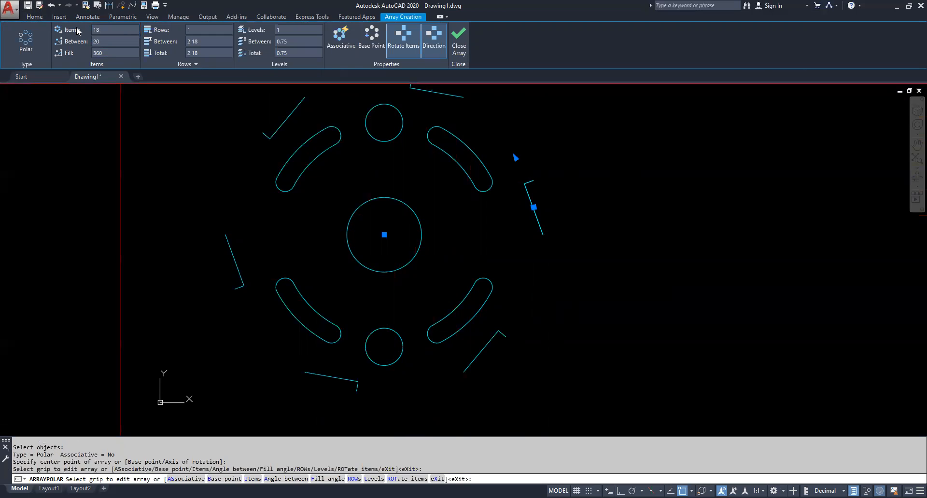
pyautogui.click(117, 40)
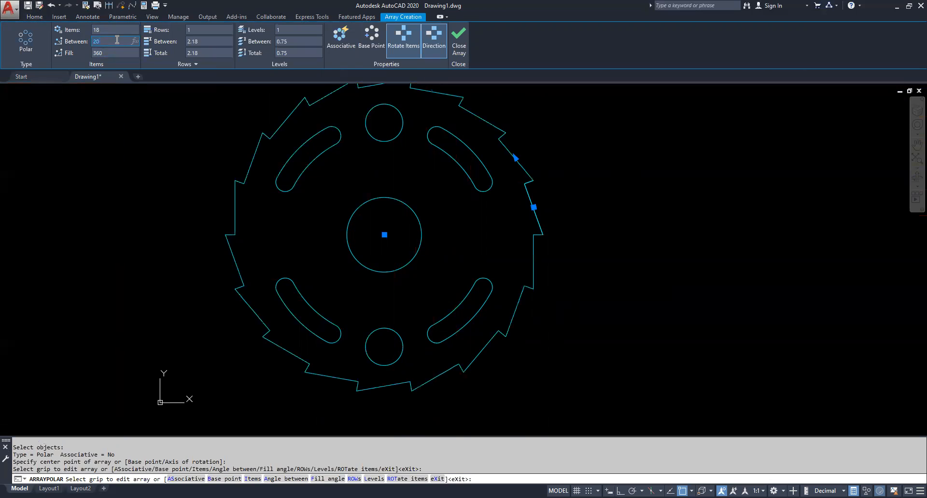
pyautogui.click(130, 52)
pyautogui.click(208, 38)
# Step: Leave the Associative option off and finish the polar array of teeth
pyautogui.click(331, 54)
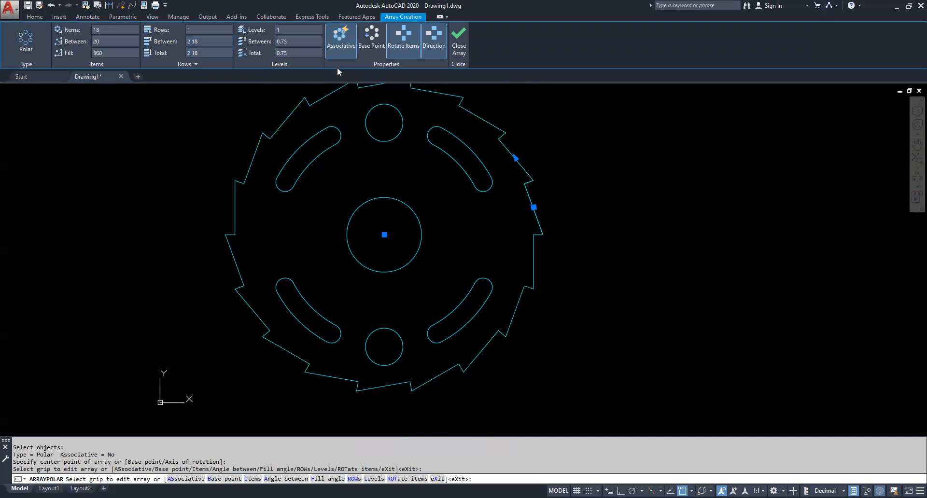
pyautogui.click(337, 54)
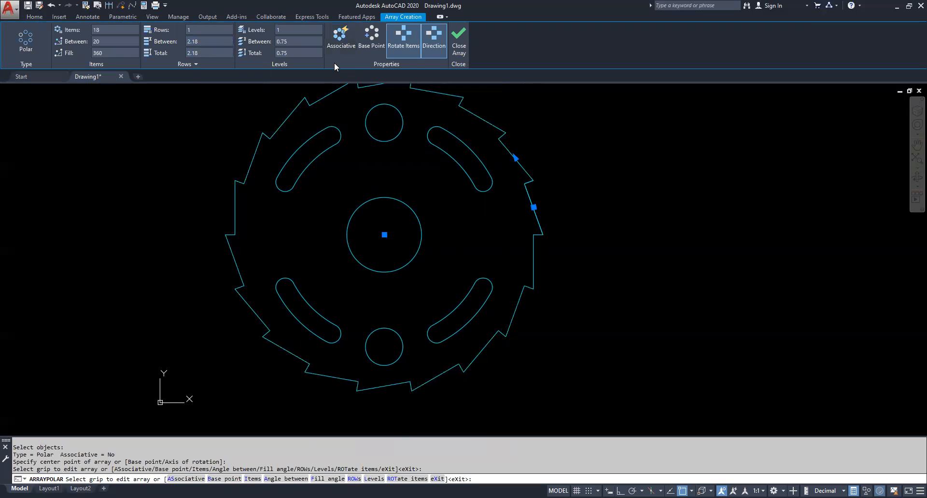
pyautogui.click(341, 51)
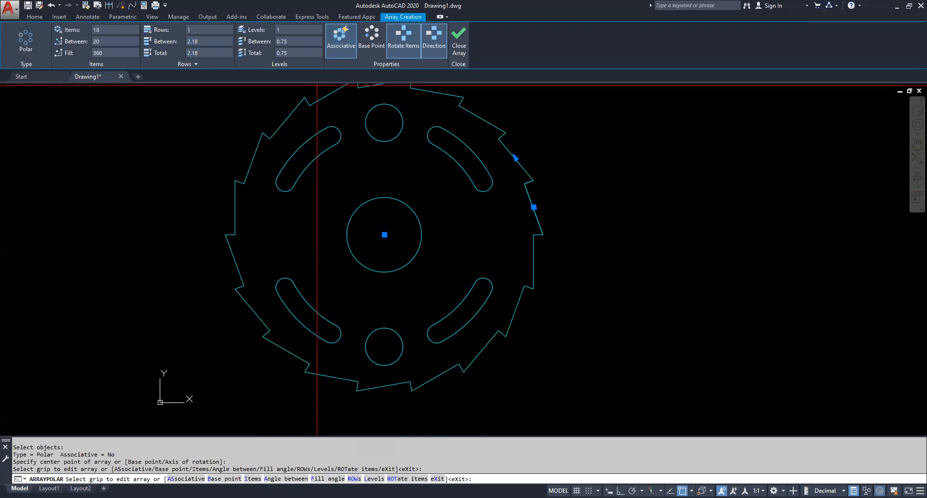
pyautogui.click(340, 57)
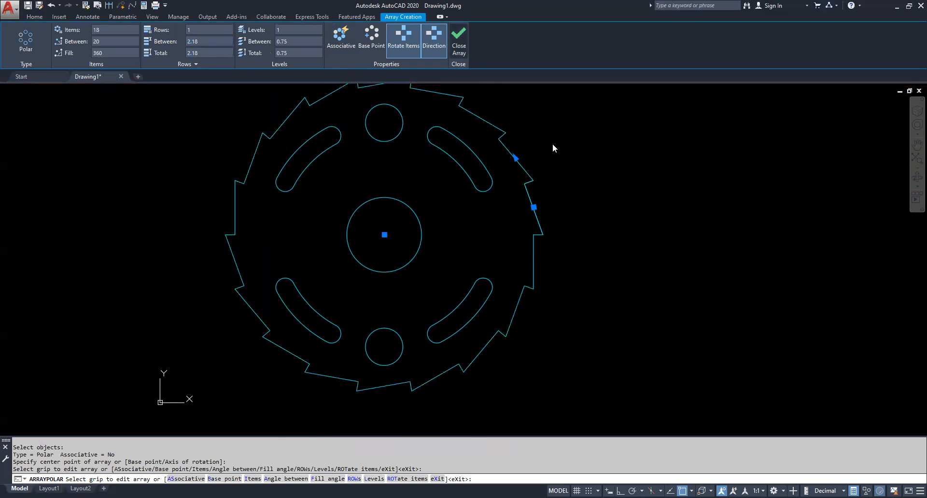
pyautogui.click(459, 41)
pyautogui.click(462, 43)
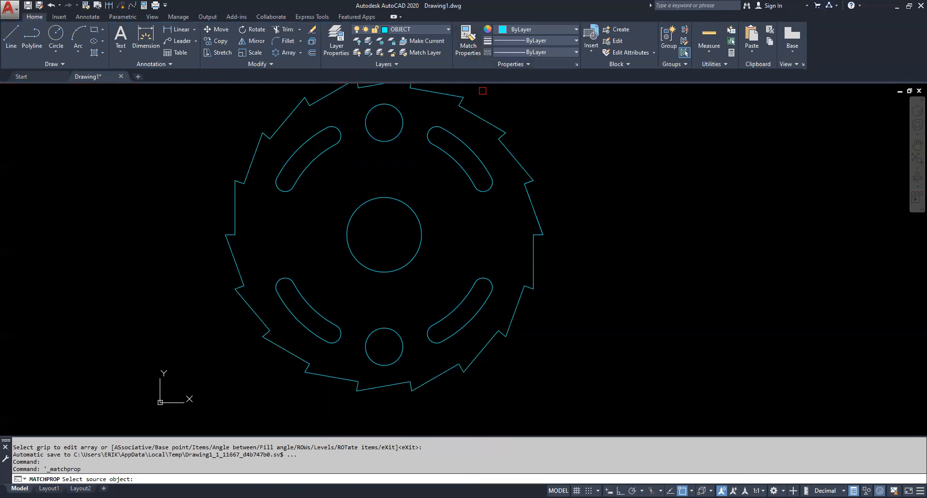
pyautogui.moveTo(630, 221); pyautogui.dragTo(615, 215, button='middle')
pyautogui.press('Escape')
# Step: Select one long tooth line to check whether the arrayed lines are separate objects, and clear the selection
pyautogui.scroll(-2, 615, 215)
pyautogui.click(555, 203)
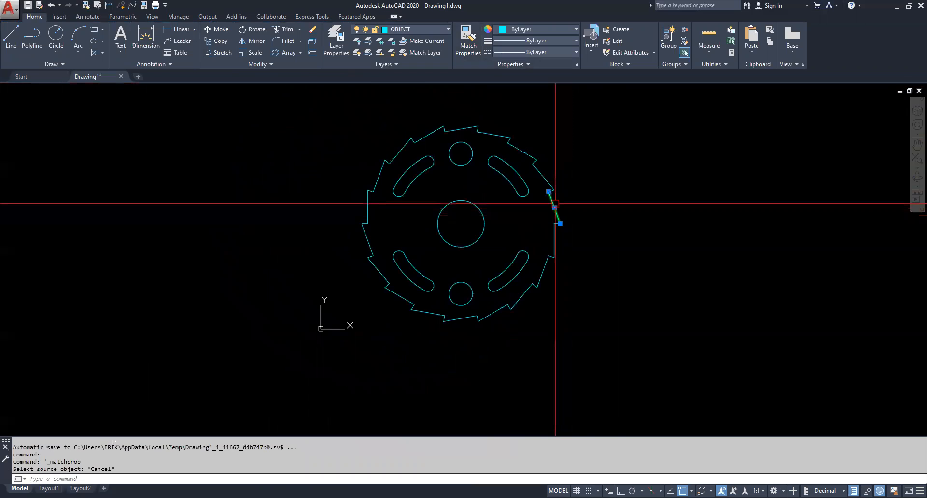
pyautogui.press('Escape')
pyautogui.scroll(2, 555, 203)
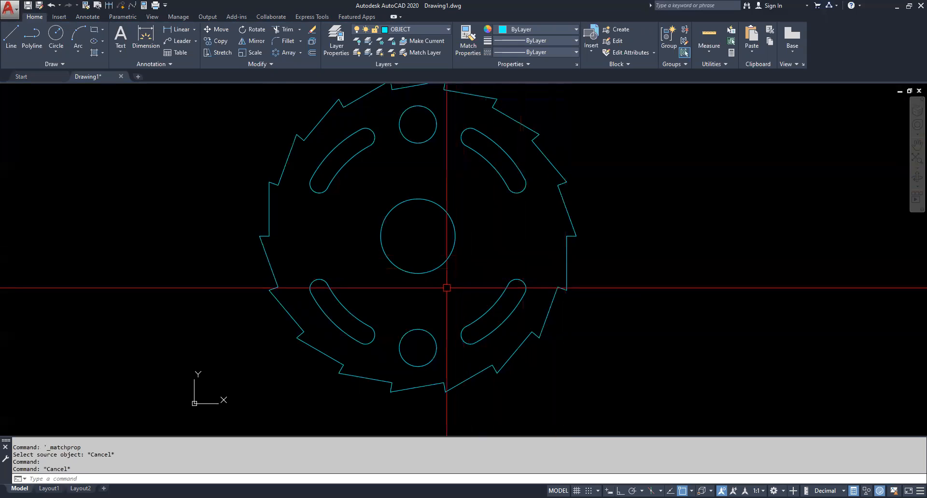
# Step: With Ortho on, draw an open U-shaped polyline inside the central circle: 0.12 down, 0.25 across to the right and 0.12 up
pyautogui.scroll(2, 435, 295)
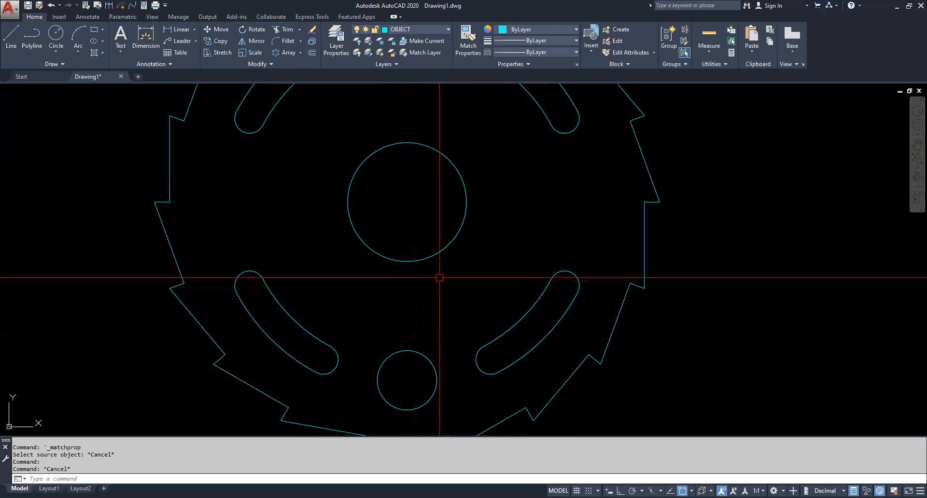
pyautogui.scroll(4, 421, 274)
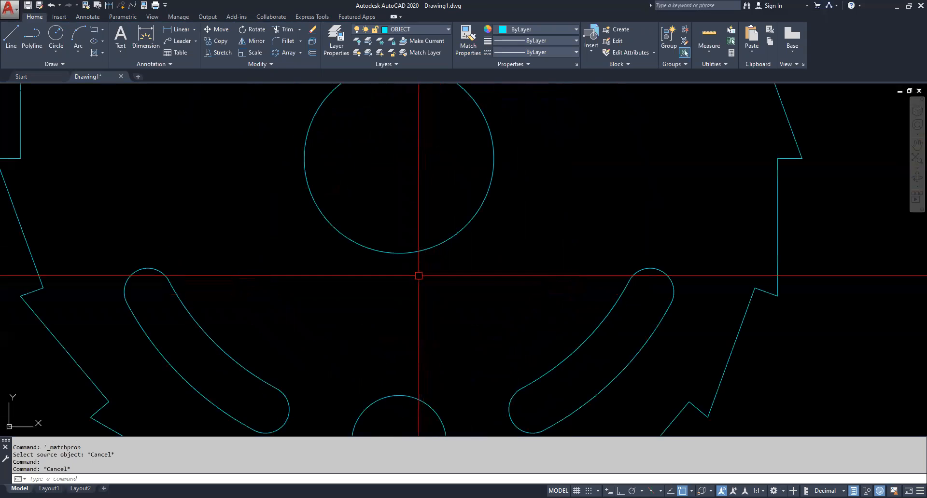
pyautogui.moveTo(409, 281); pyautogui.dragTo(419, 367, button='middle')
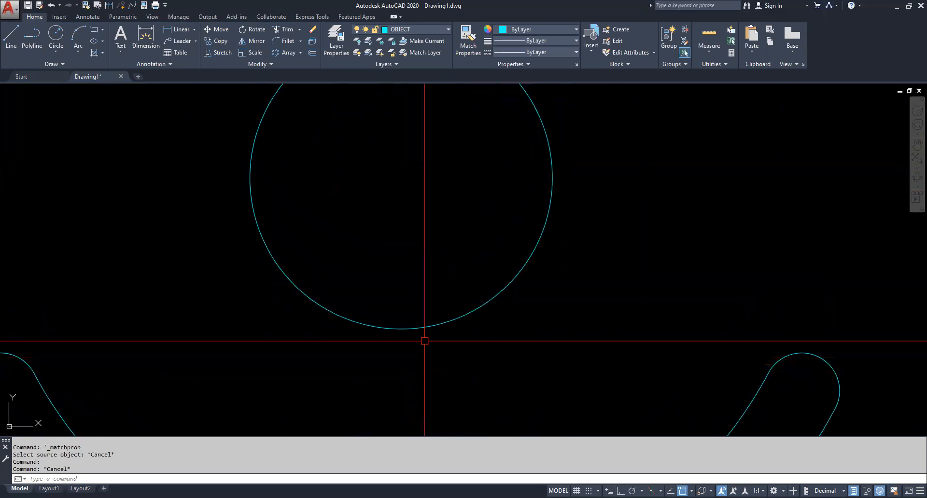
pyautogui.click(32, 41)
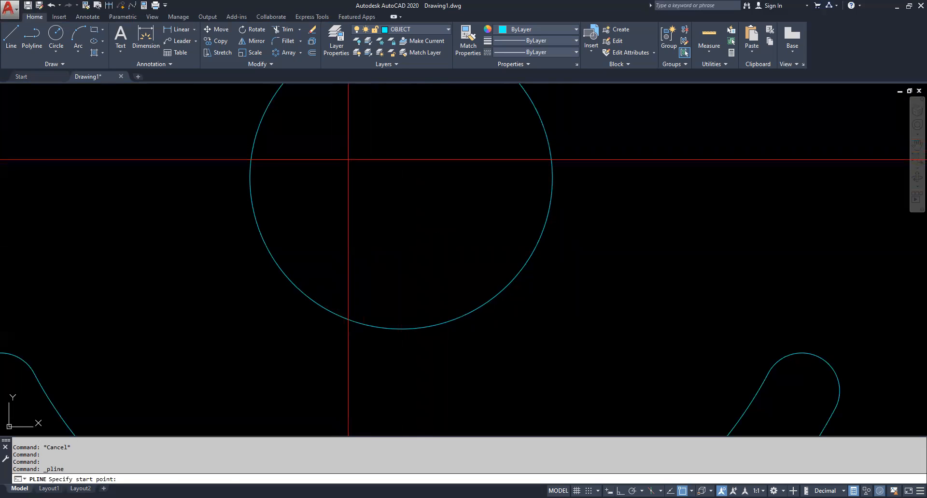
pyautogui.click(348, 160)
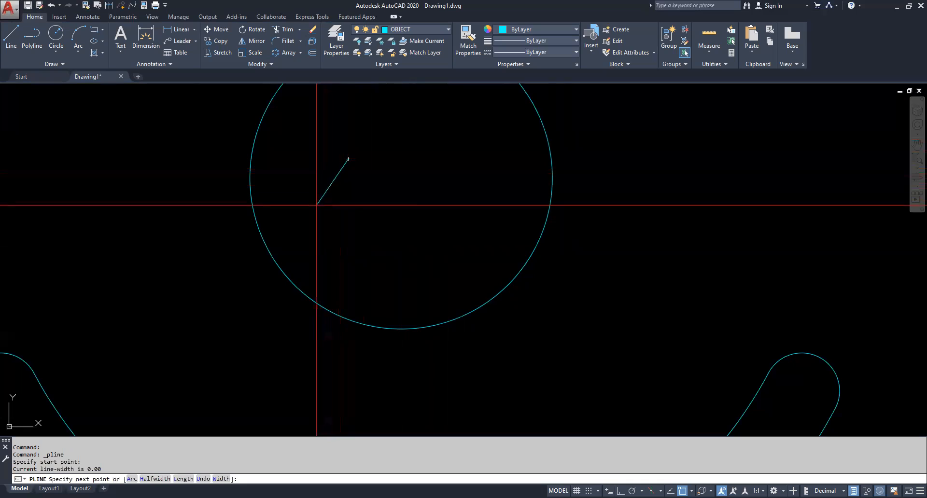
pyautogui.press('F8')
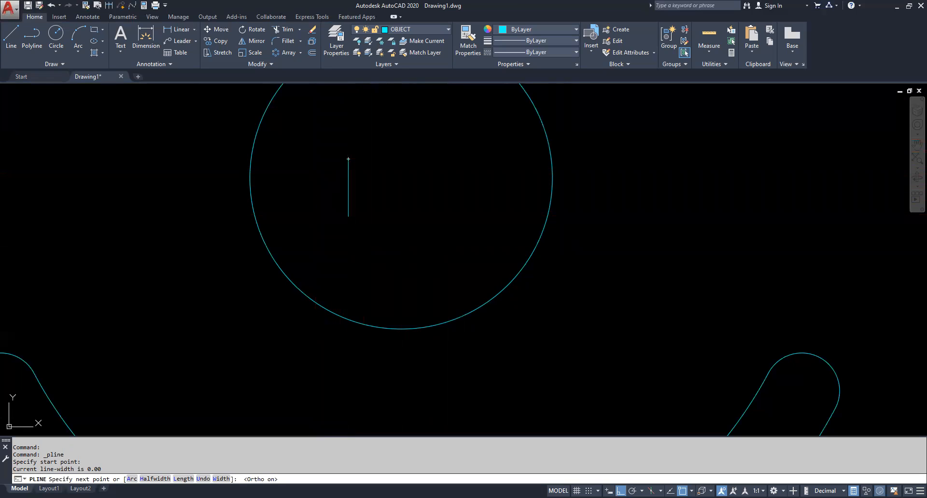
pyautogui.write('12')
pyautogui.press('Return')
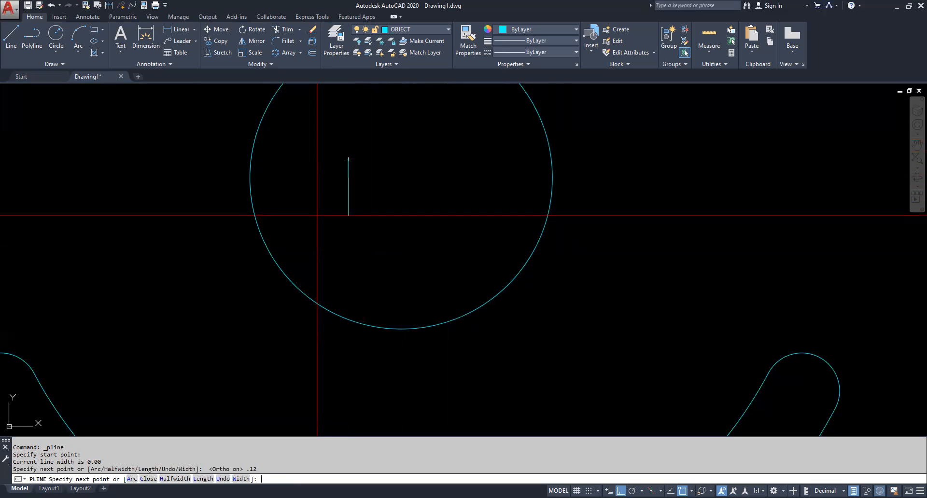
pyautogui.write('.25')
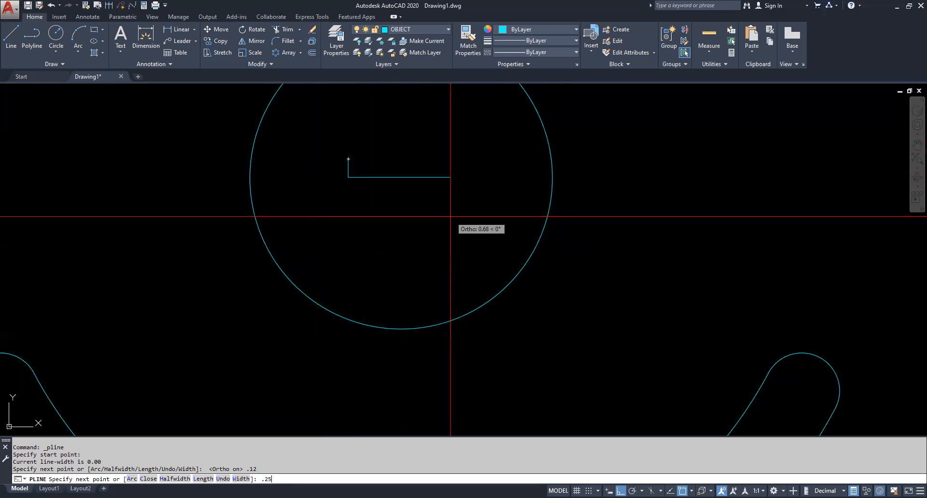
pyautogui.press('Return')
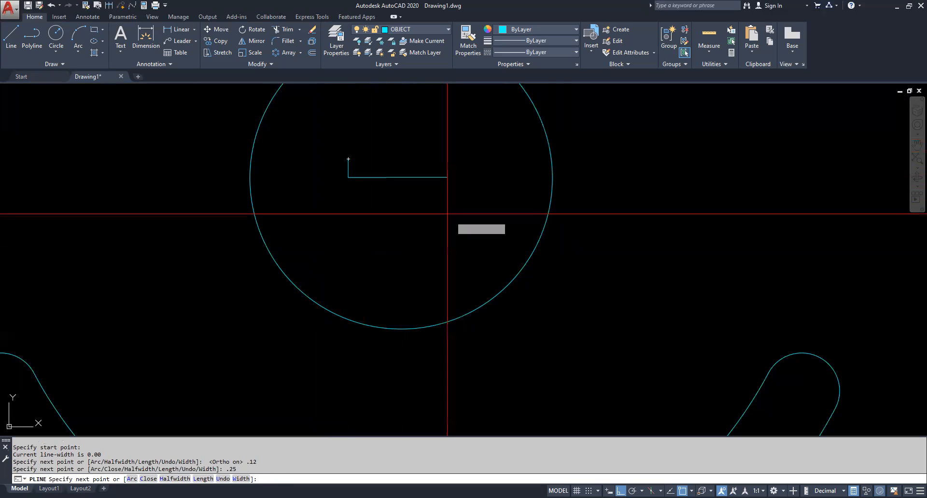
pyautogui.write('.12')
pyautogui.press('Return')
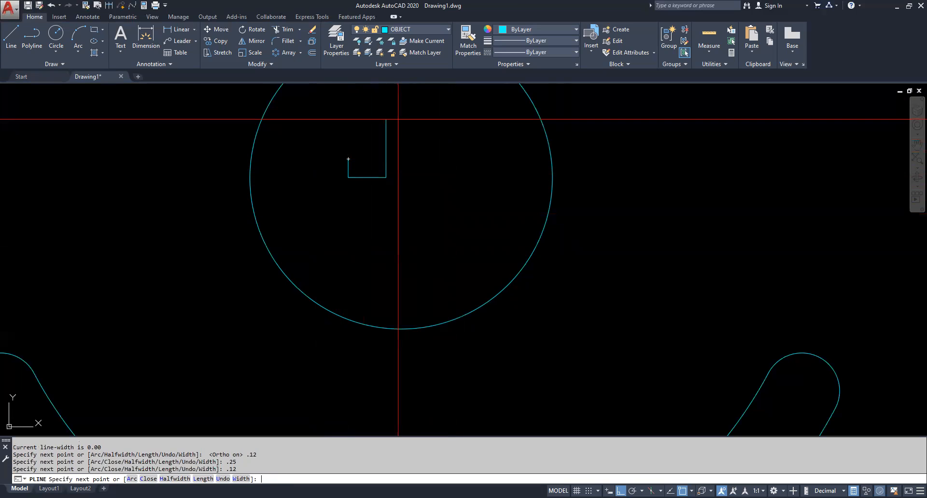
pyautogui.press('Escape')
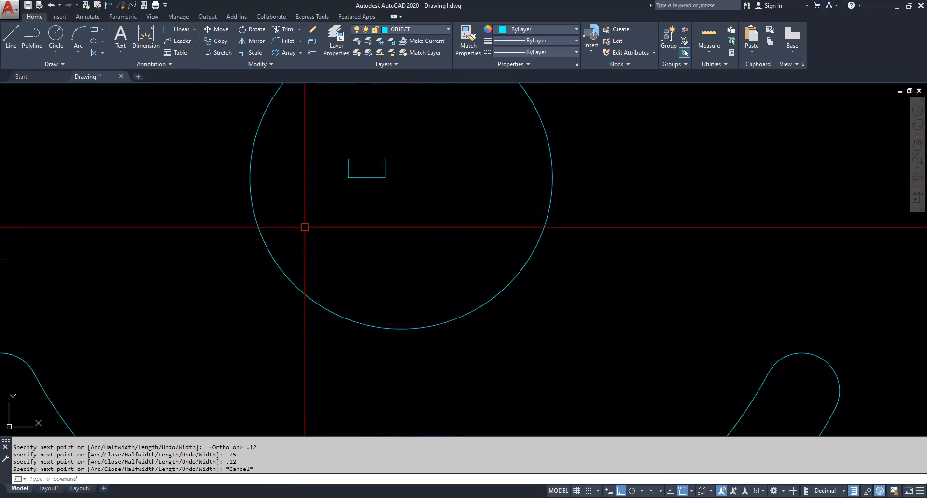
# Step: With Ortho off, try to move the U-shaped polyline freehand so its open ends meet the lowest part of the central circle
pyautogui.click(382, 192)
pyautogui.click(357, 166)
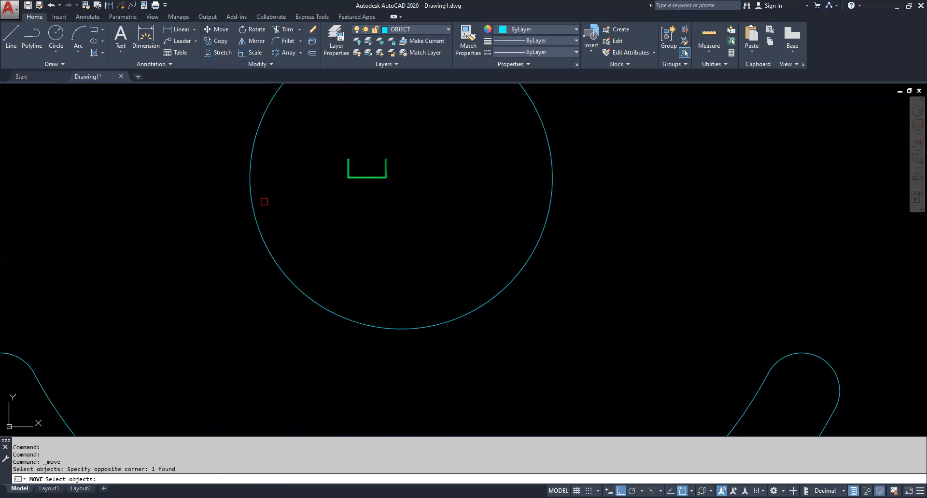
pyautogui.press('Return')
pyautogui.click(264, 202)
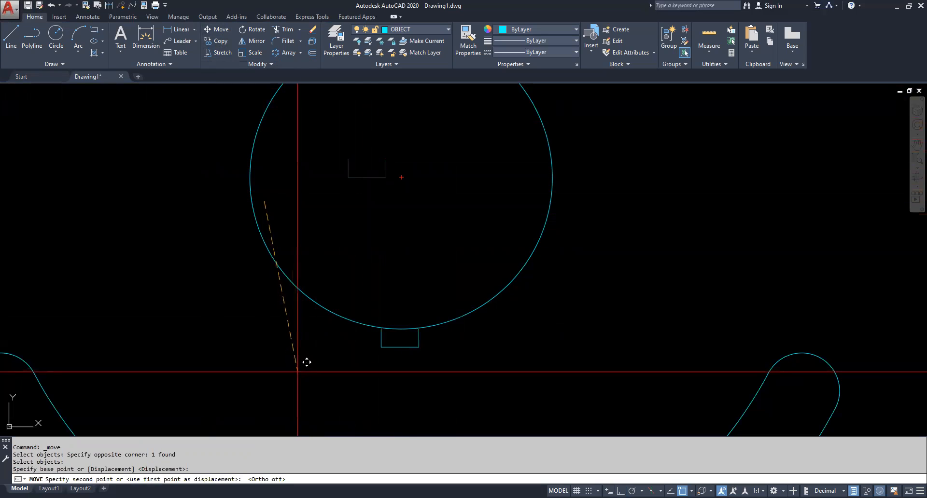
pyautogui.click(290, 373)
pyautogui.scroll(-3, 260, 386)
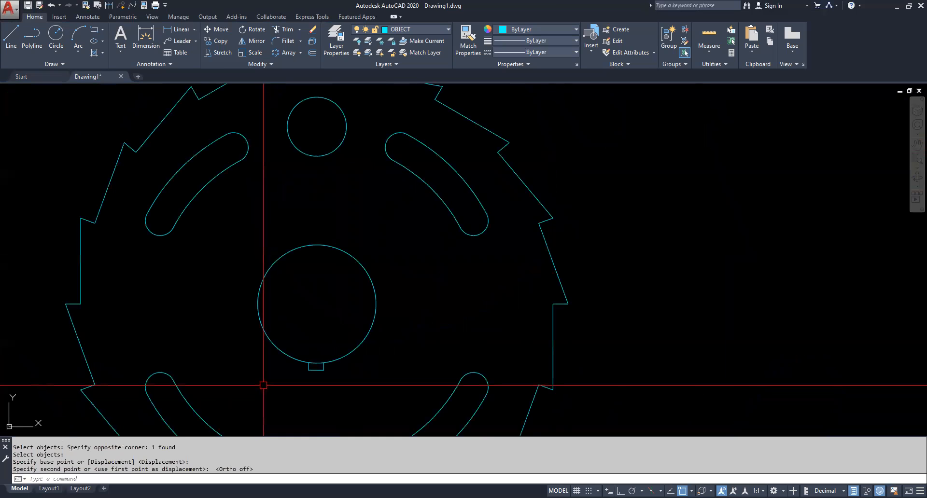
pyautogui.scroll(15, 285, 379)
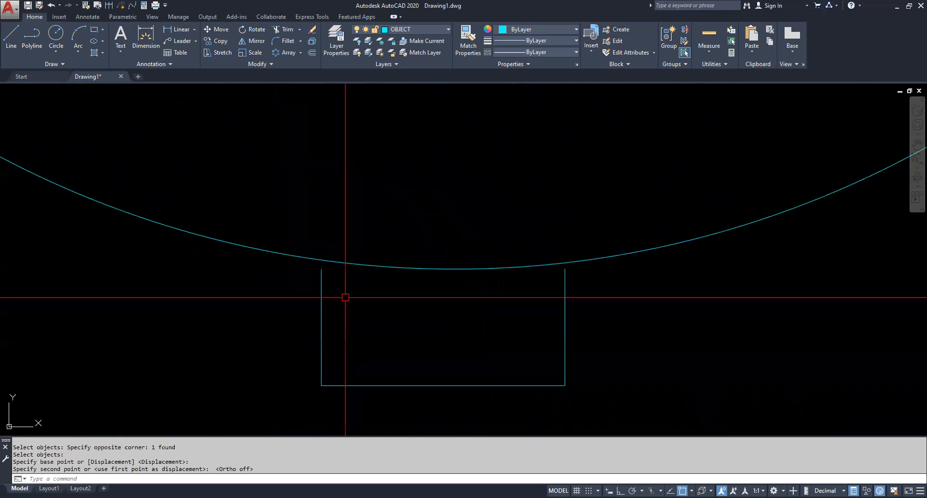
# Step: Move the U-shaped polyline back up inside the central circle, clear of its lower arc
pyautogui.scroll(-9, 695, 275)
pyautogui.scroll(3, 557, 280)
pyautogui.click(215, 30)
pyautogui.click(423, 163)
pyautogui.click(620, 351)
pyautogui.press('Return')
pyautogui.click(285, 393)
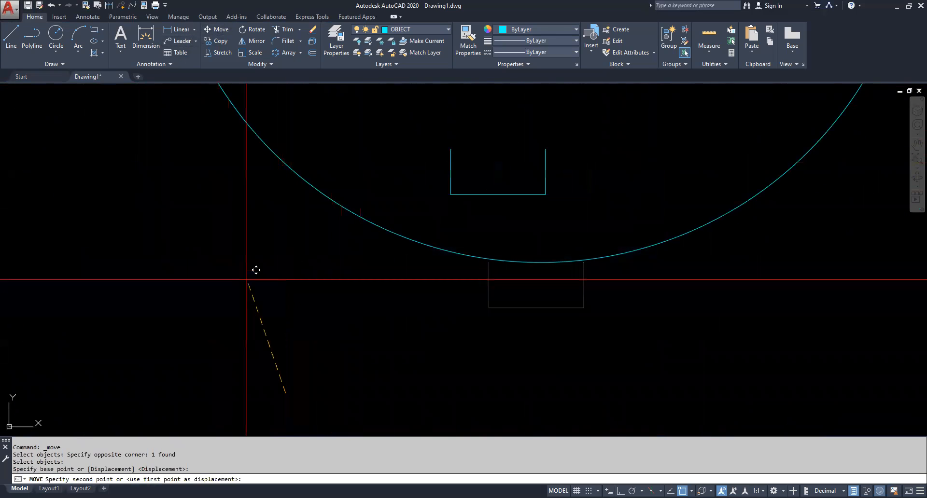
pyautogui.click(282, 278)
# Step: Move the U-shaped polyline from the midpoint of its base to the central circle's lowest quadrant point
pyautogui.moveTo(465, 300); pyautogui.dragTo(341, 296, button='middle')
pyautogui.scroll(2, 385, 189)
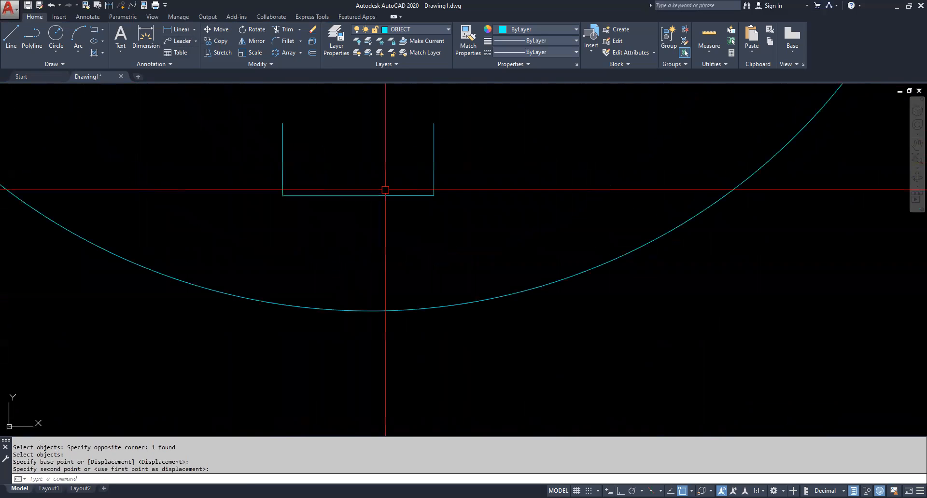
pyautogui.click(216, 29)
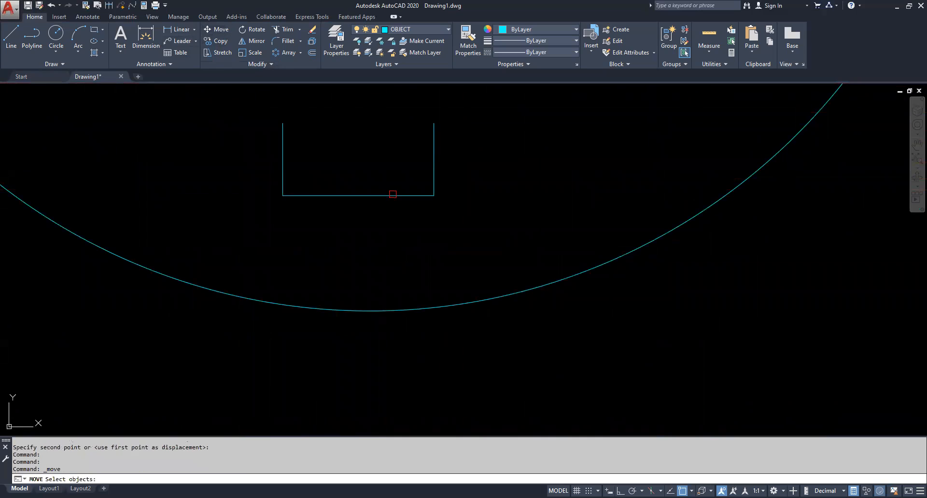
pyautogui.click(393, 194)
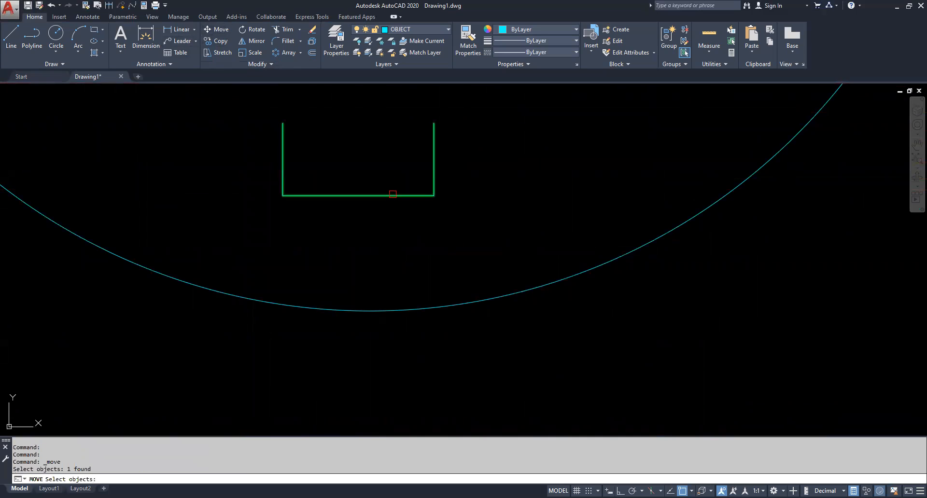
pyautogui.press('Return')
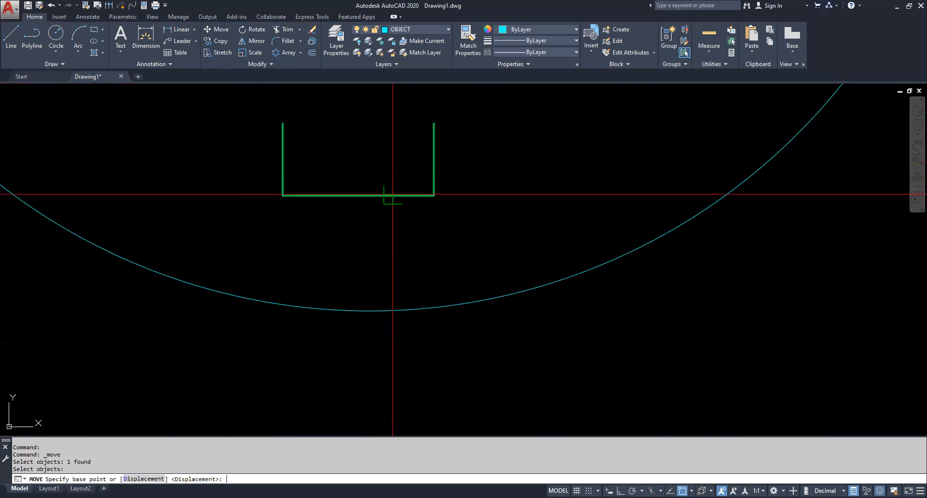
pyautogui.click(358, 196)
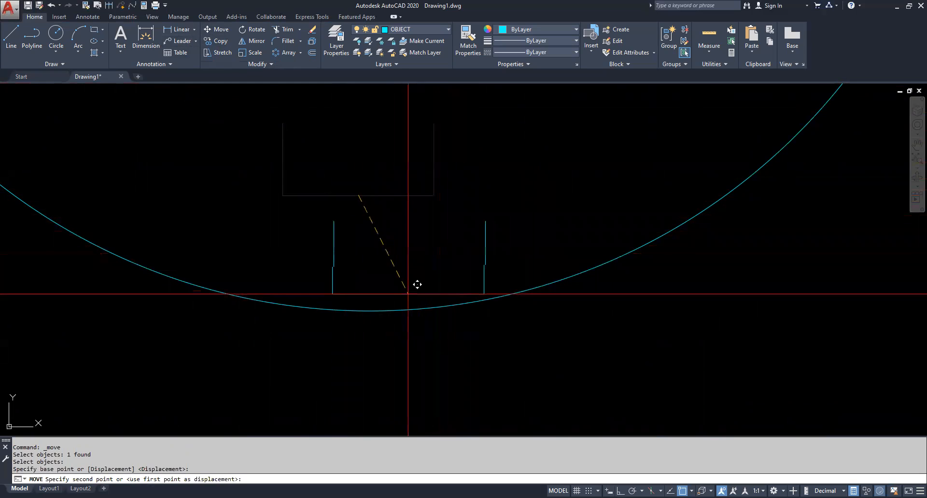
pyautogui.click(370, 310)
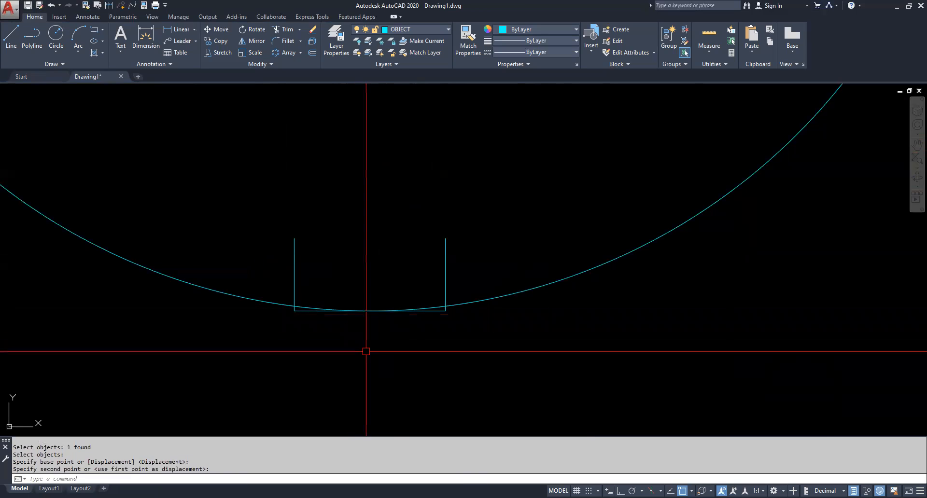
# Step: Move the U-shaped polyline down from its upper-left endpoint to the intersection of its left side with the central circle
pyautogui.scroll(4, 285, 331)
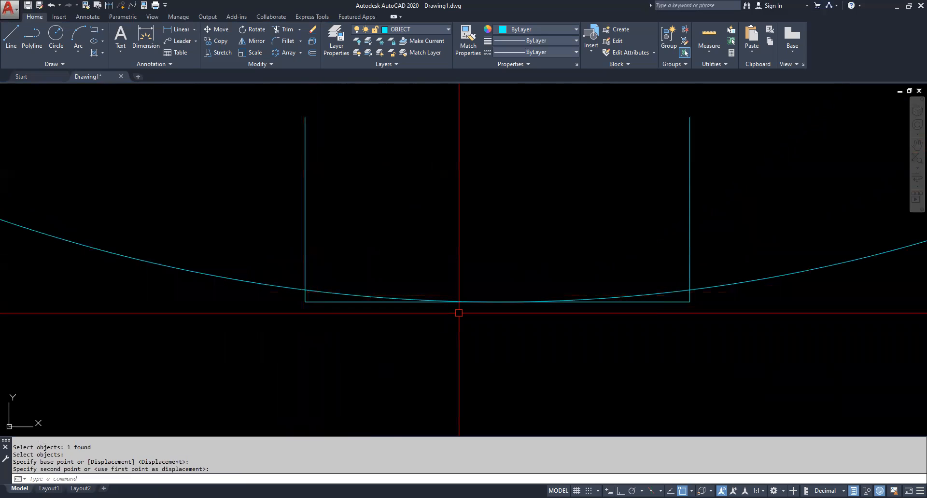
pyautogui.scroll(2, 395, 175)
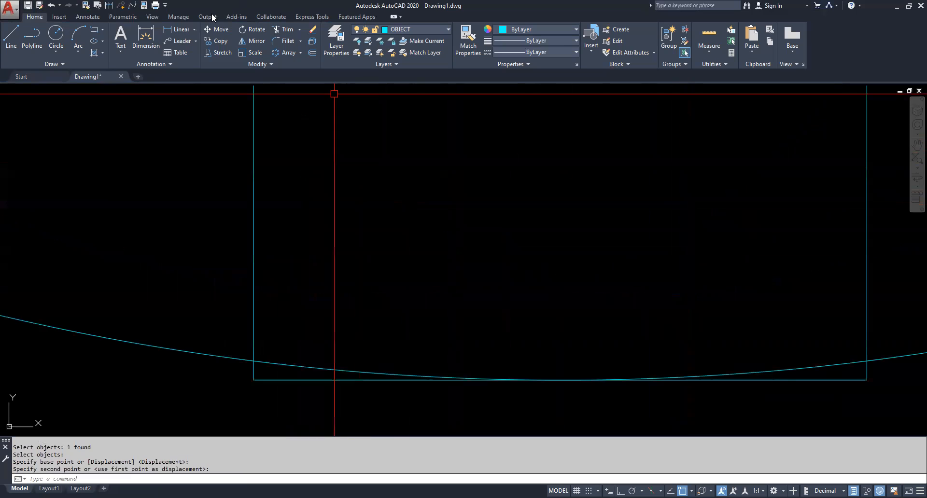
pyautogui.scroll(-2, 285, 159)
pyautogui.scroll(2, 296, 178)
pyautogui.scroll(-8, 290, 201)
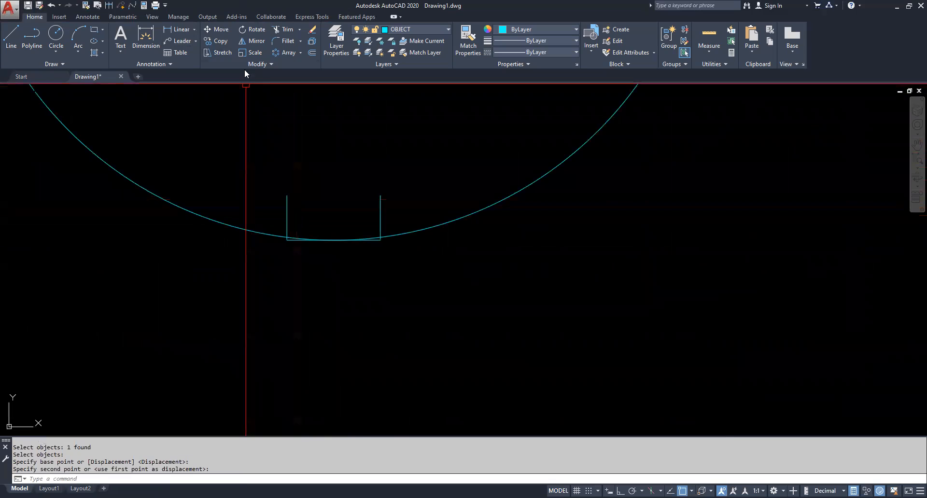
pyautogui.click(220, 27)
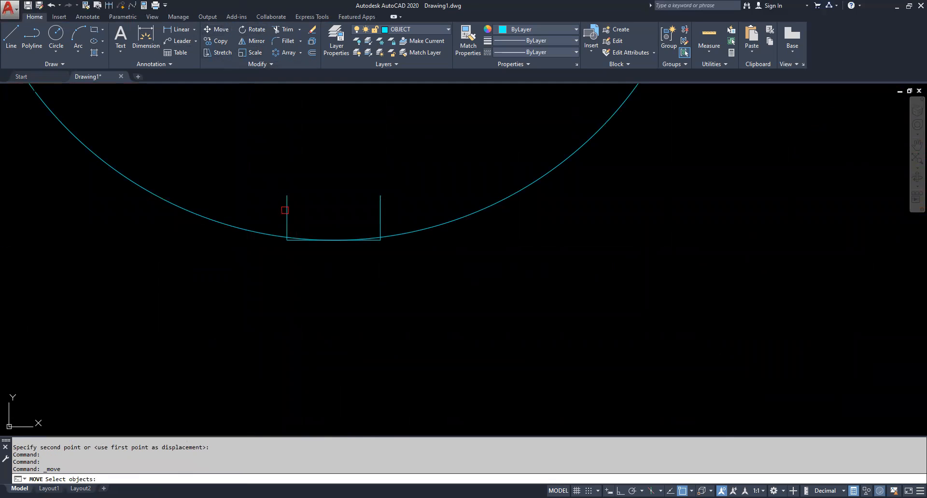
pyautogui.click(286, 208)
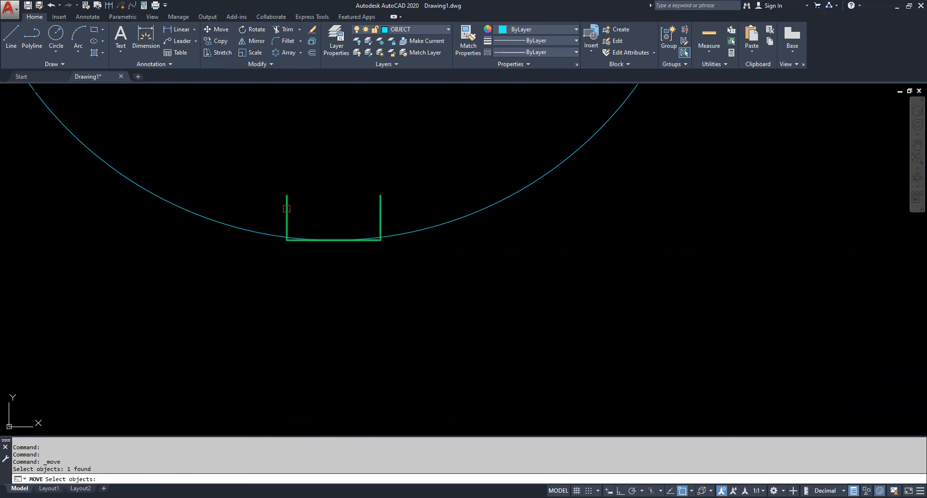
pyautogui.press('Return')
pyautogui.scroll(4, 292, 215)
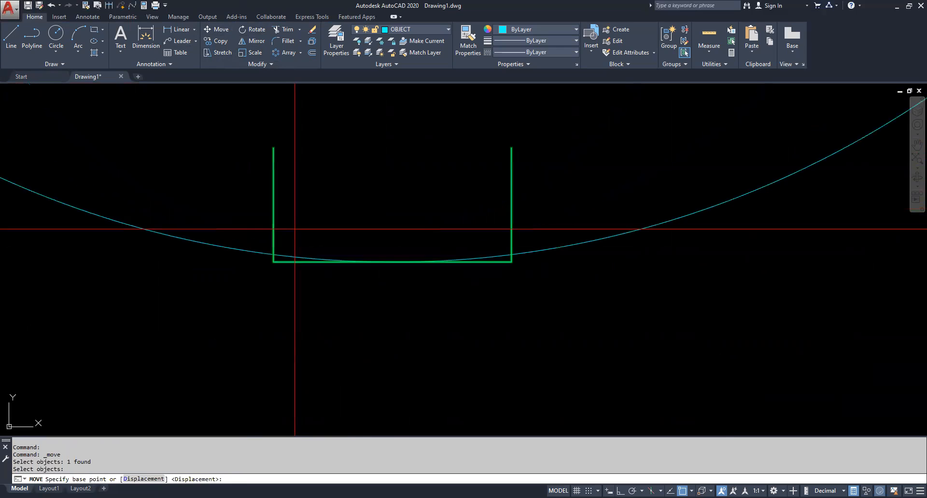
pyautogui.click(273, 148)
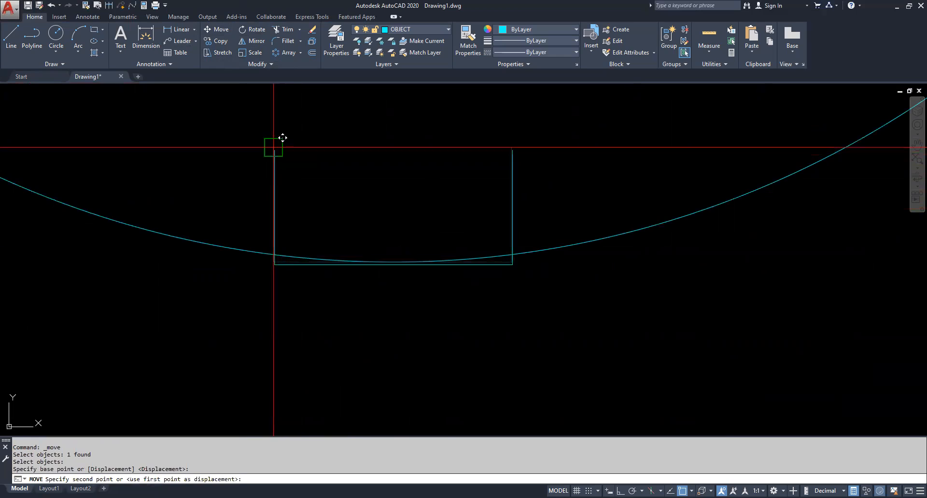
pyautogui.click(273, 254)
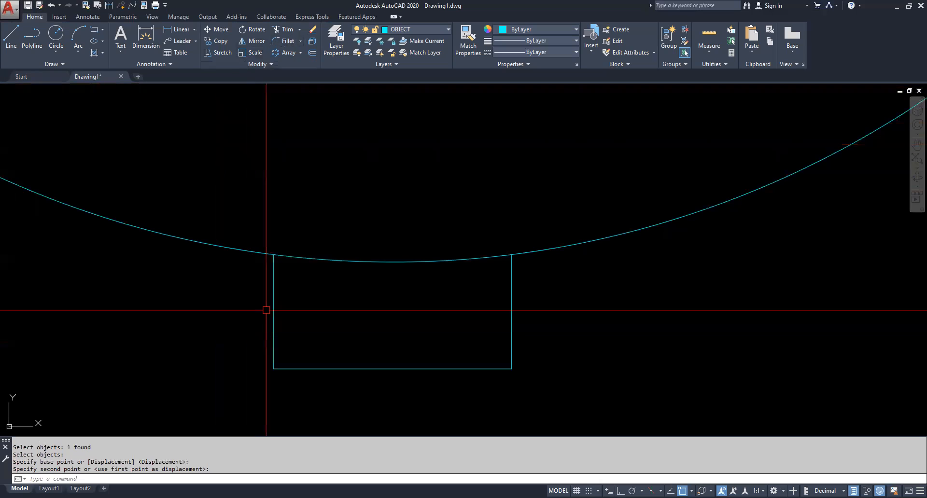
# Step: Trim the central circle's arc between the two sides of the U-shaped polyline to open the keyway
pyautogui.click(285, 29)
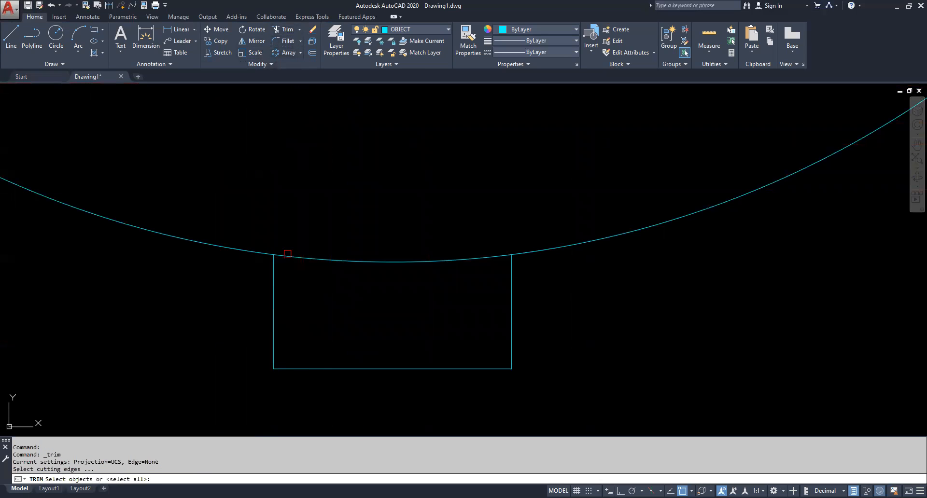
pyautogui.click(275, 280)
pyautogui.press('Return')
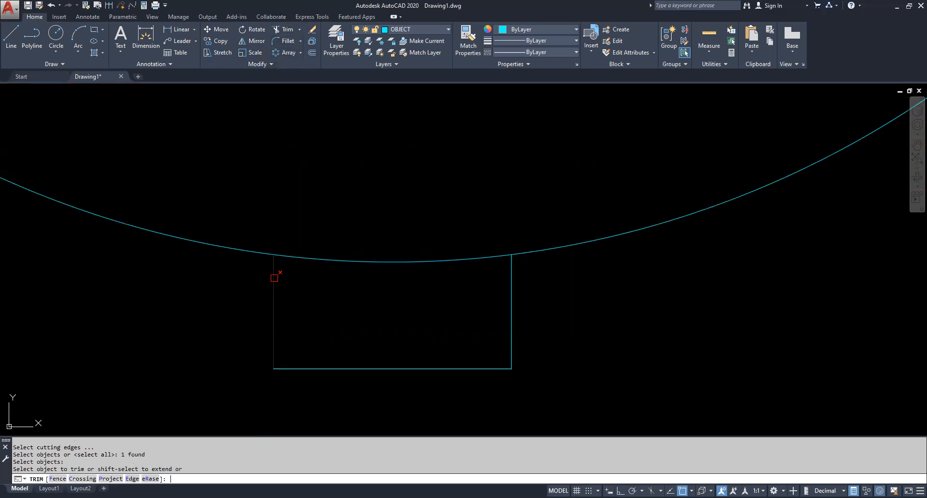
pyautogui.click(331, 263)
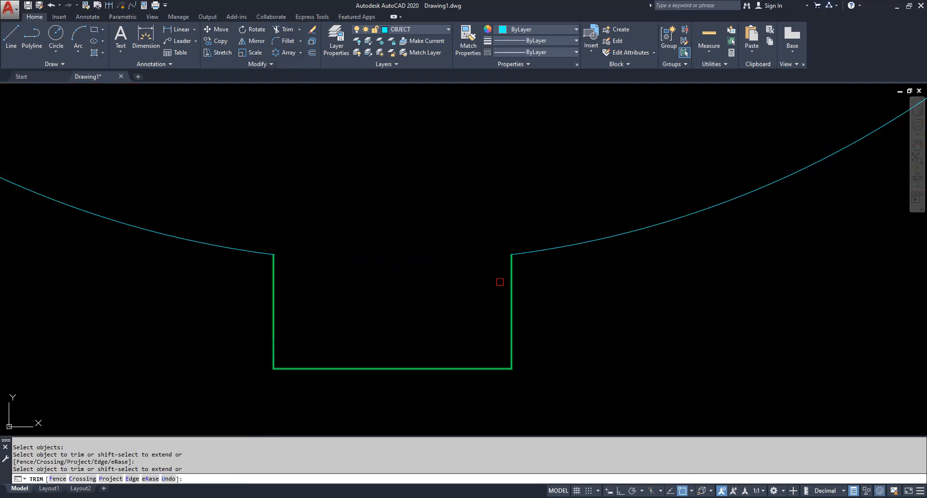
pyautogui.press('Escape')
pyautogui.scroll(-10, 486, 308)
pyautogui.scroll(-5, 487, 309)
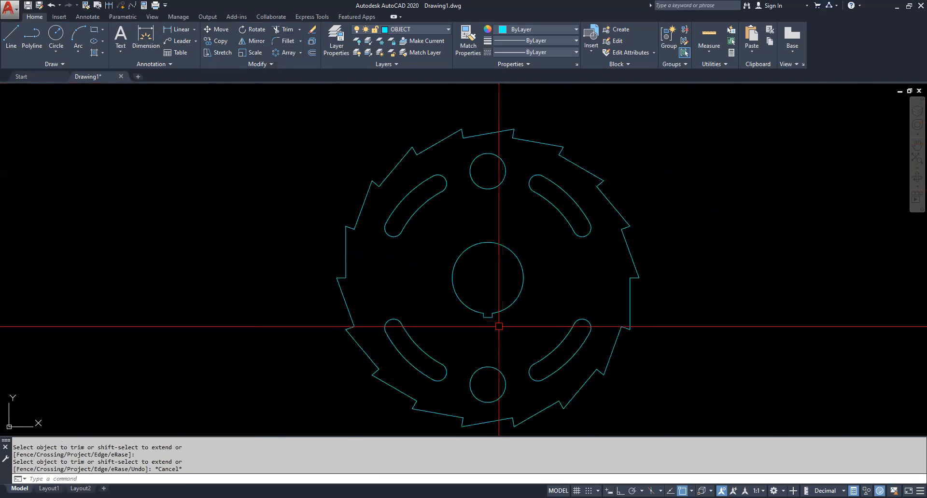
pyautogui.press('Escape')
pyautogui.click(580, 229)
pyautogui.press('Escape')
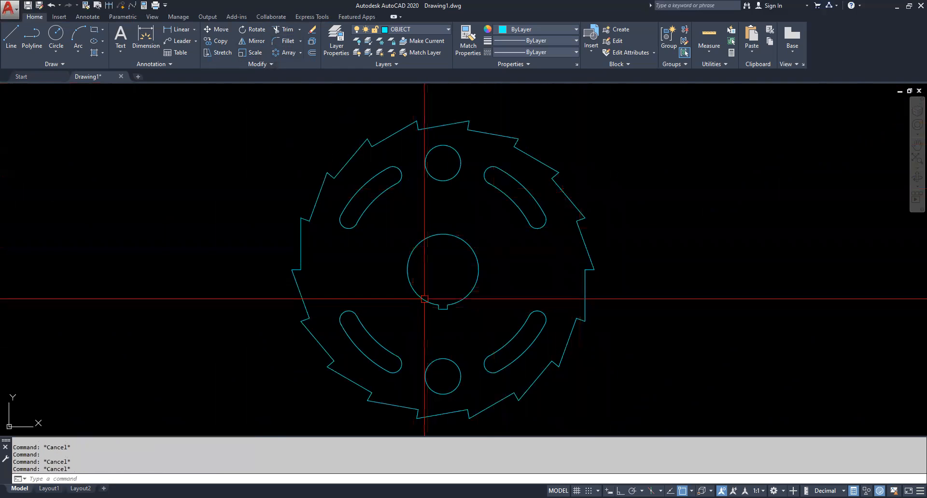
# Step: Join the central circle's arc and the U-shaped keyway into one polyline and select it to check
pyautogui.write('j')
pyautogui.press('Return')
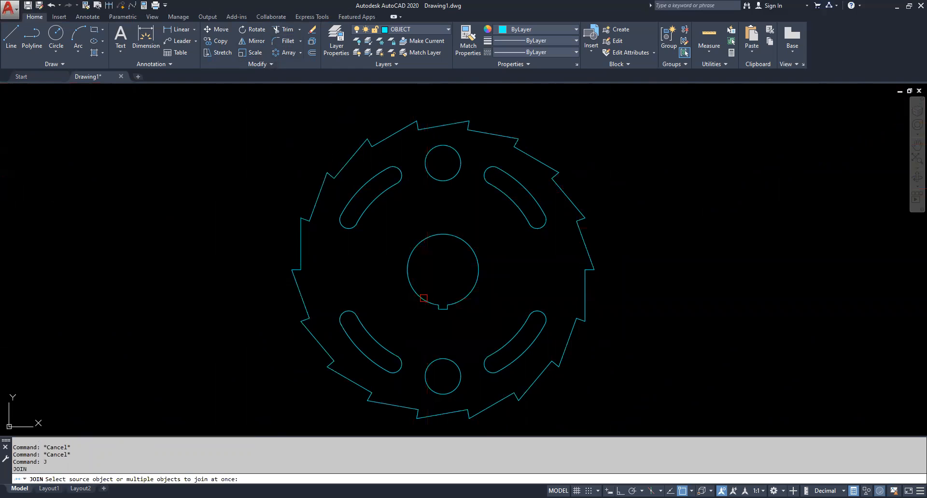
pyautogui.click(473, 320)
pyautogui.click(408, 234)
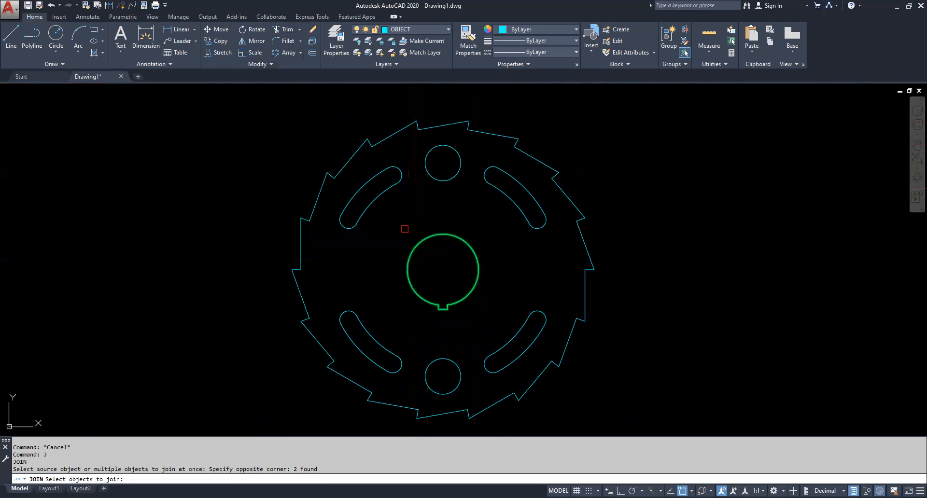
pyautogui.press('Return')
pyautogui.press('Escape')
pyautogui.click(436, 235)
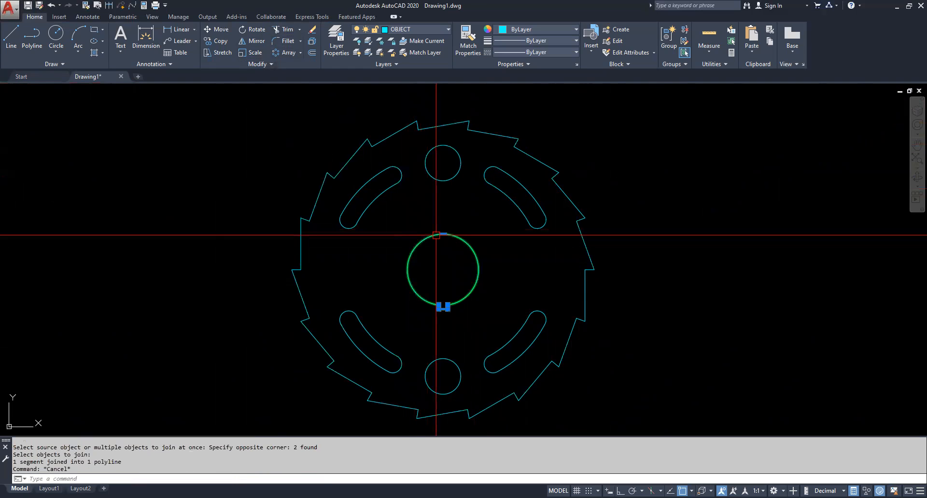
pyautogui.press('Escape')
pyautogui.press('Escape')
pyautogui.press('Escape')
# Step: Join all the segments of the toothed outer profile into one closed polyline and check its properties
pyautogui.write('j')
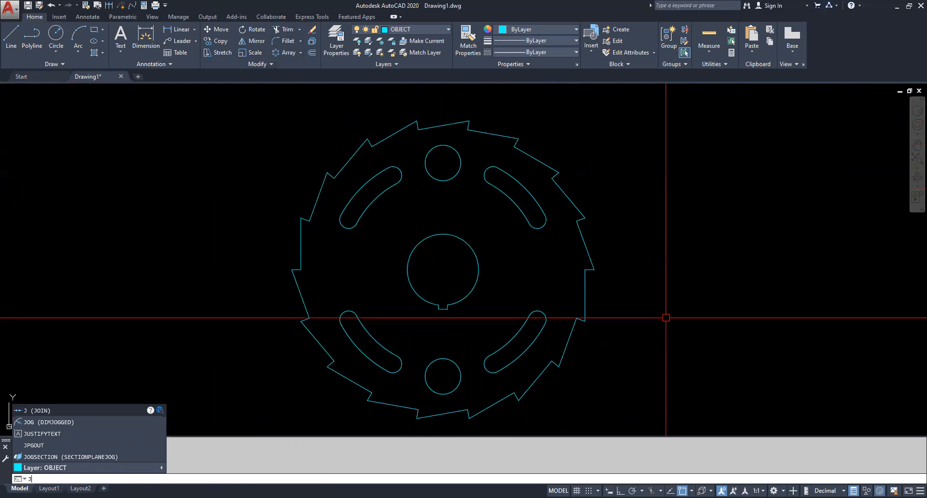
pyautogui.press('Return')
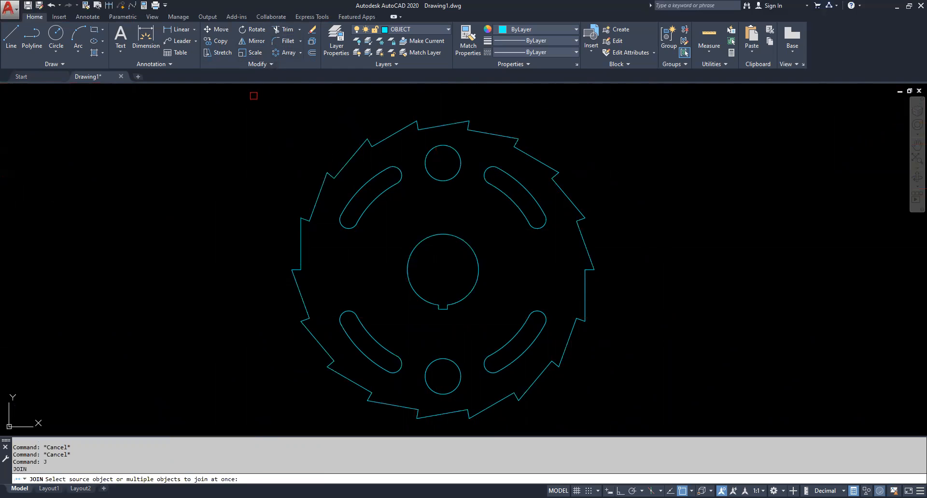
pyautogui.click(236, 100)
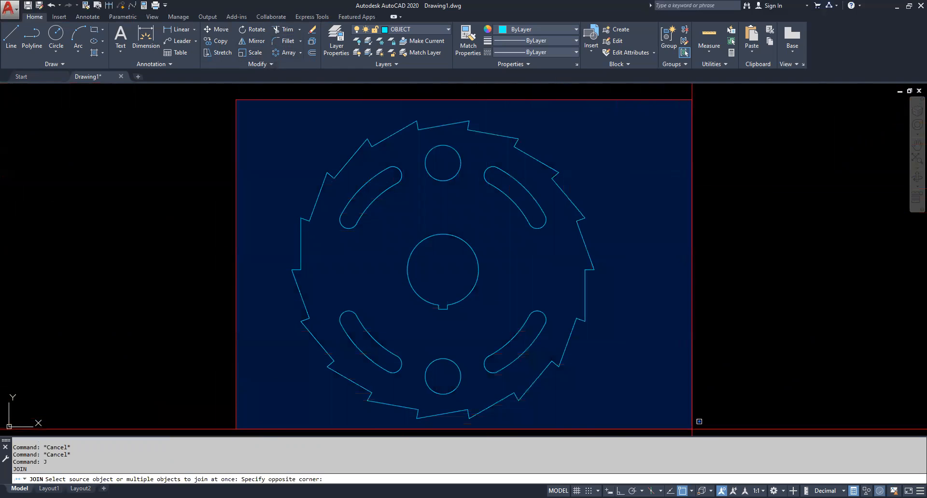
pyautogui.click(699, 422)
pyautogui.press('Return')
pyautogui.press('Escape')
pyautogui.click(583, 295)
pyautogui.press('Escape')
pyautogui.click(580, 281)
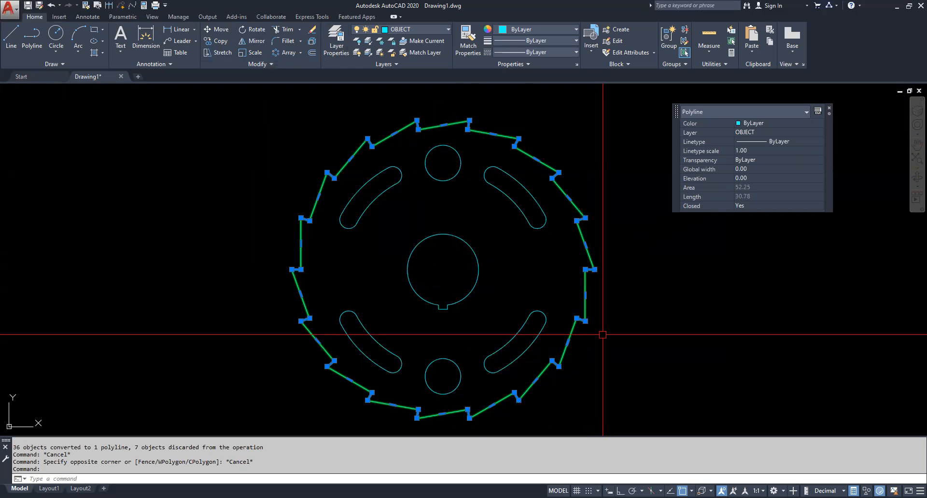
pyautogui.press('Escape')
pyautogui.press('Escape')
# Step: Check the properties of the curved slot above and left of the central hole
pyautogui.scroll(2, 347, 211)
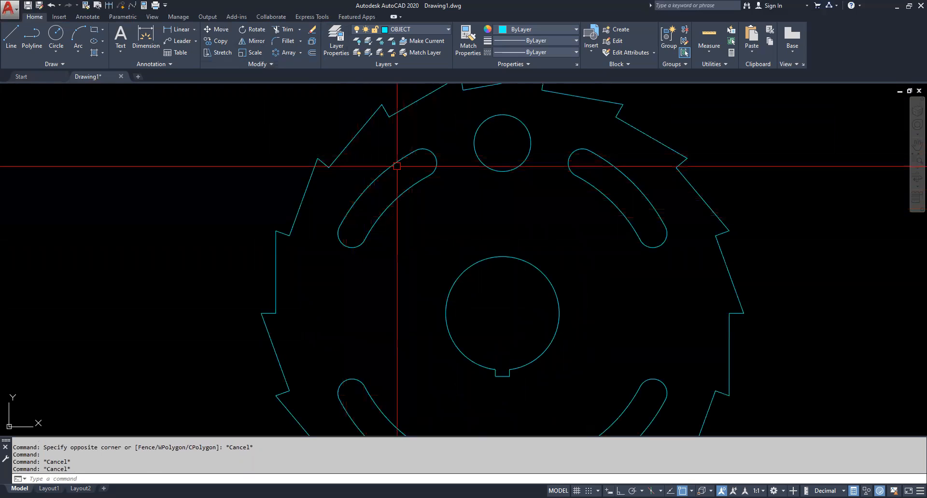
pyautogui.click(419, 156)
pyautogui.click(409, 162)
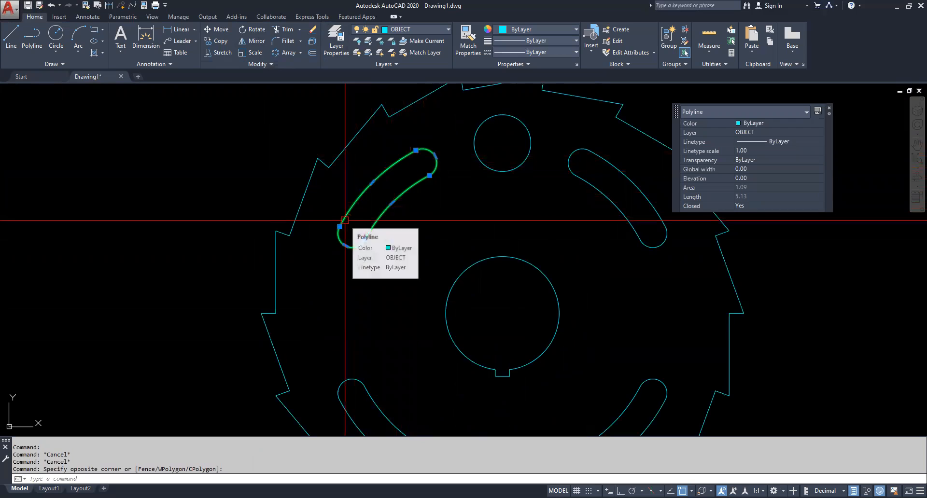
pyautogui.moveTo(340, 227); pyautogui.dragTo(341, 246, button='middle')
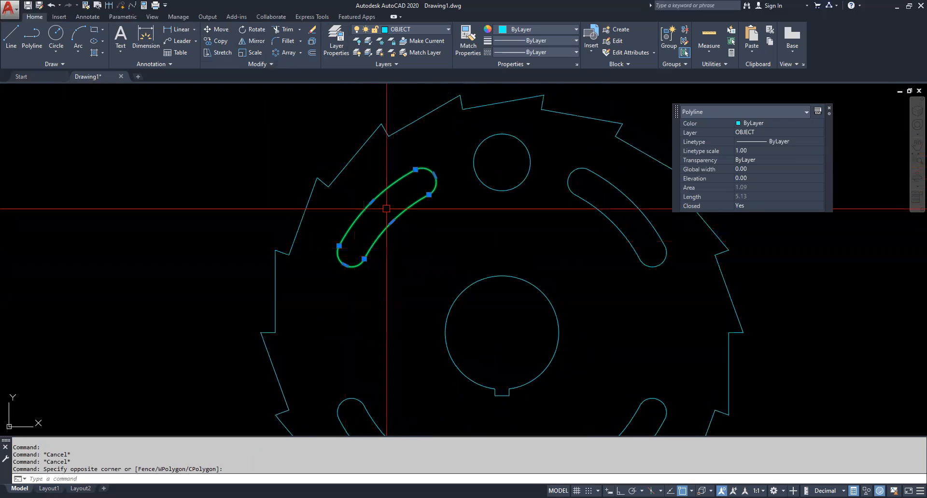
pyautogui.press('Escape')
# Step: Copy the upper-left curved slot into the empty area left of the wheel
pyautogui.click(216, 41)
pyautogui.click(412, 205)
pyautogui.press('Return')
pyautogui.click(383, 214)
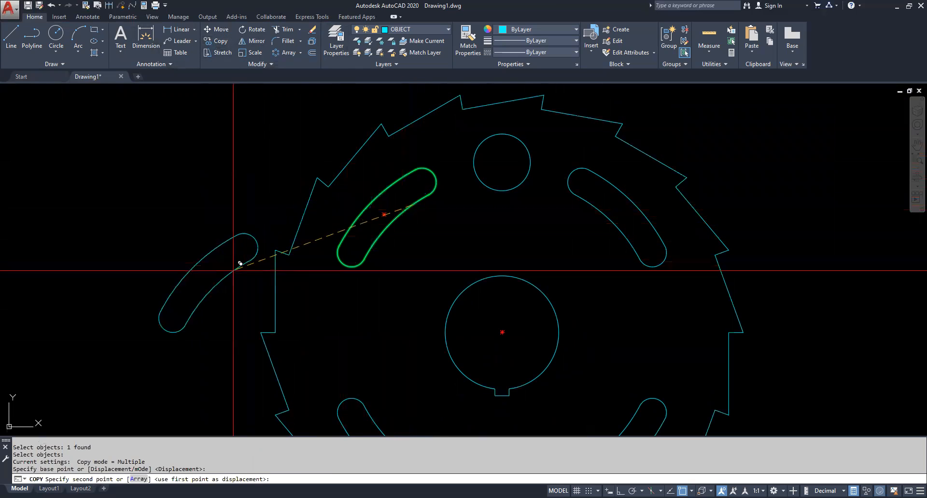
pyautogui.click(167, 196)
pyautogui.press('Escape')
# Step: Explode the slot copy outside the wheel into separate arcs
pyautogui.click(310, 43)
pyautogui.click(223, 196)
pyautogui.click(158, 149)
# Step: Compare the separate arcs of the exploded slot copy with the original slot polyline
pyautogui.click(198, 186)
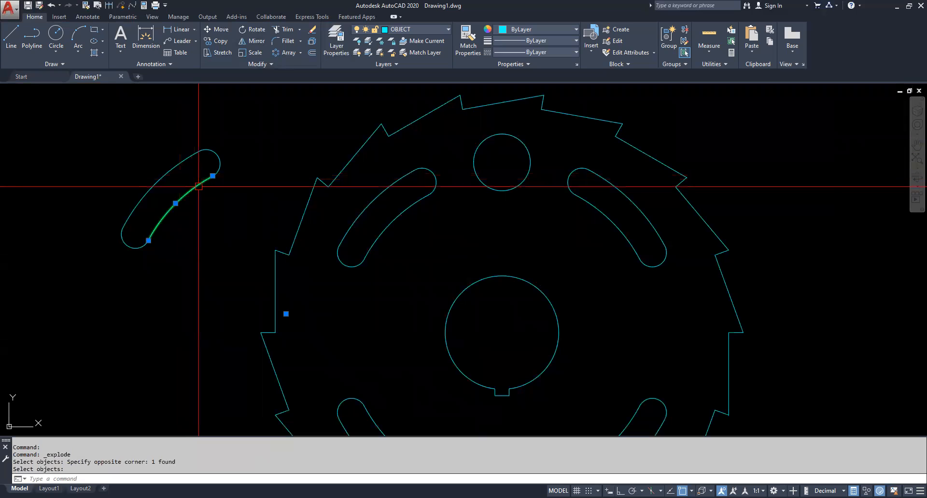
pyautogui.click(227, 160)
pyautogui.click(215, 160)
pyautogui.click(185, 153)
pyautogui.click(176, 165)
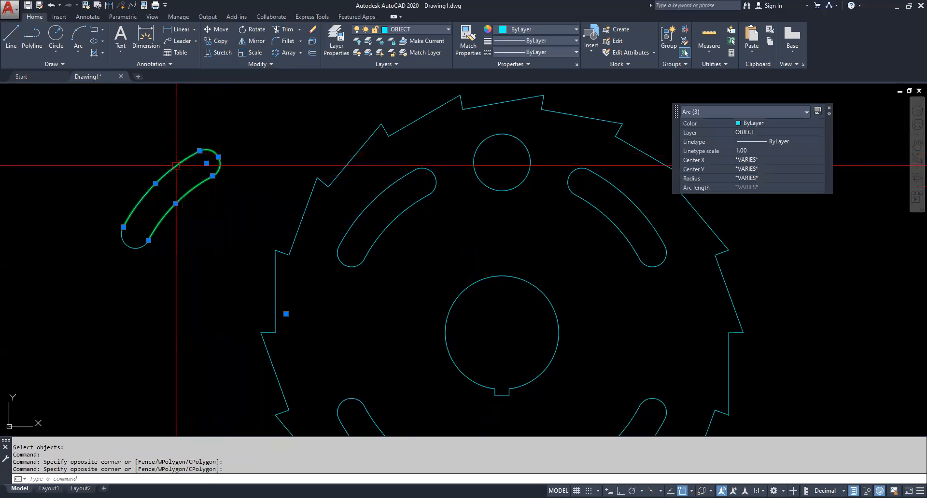
pyautogui.click(140, 247)
pyautogui.click(215, 270)
pyautogui.press('Escape')
pyautogui.press('Escape')
pyautogui.click(399, 209)
pyautogui.click(355, 189)
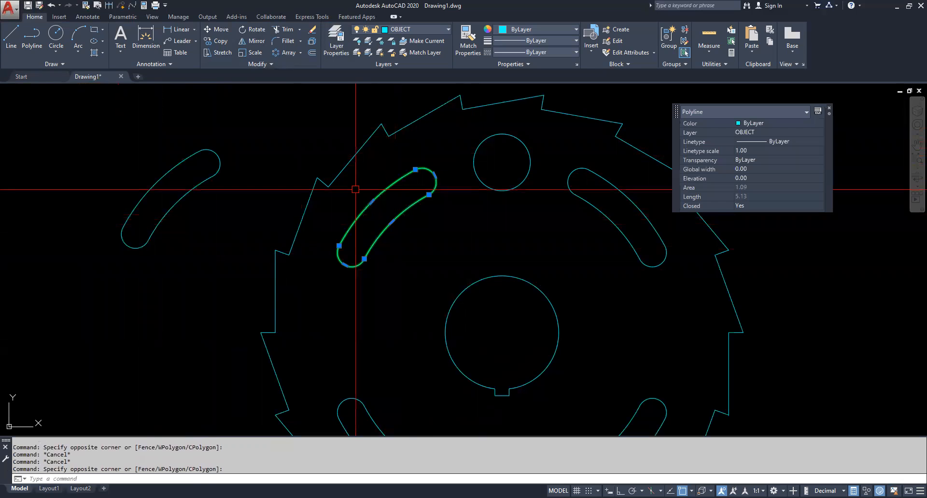
pyautogui.press('Escape')
pyautogui.press('Escape')
# Step: Customize the Quick Properties for Arc objects so that Arc length is enabled, and apply the customization
pyautogui.click(167, 172)
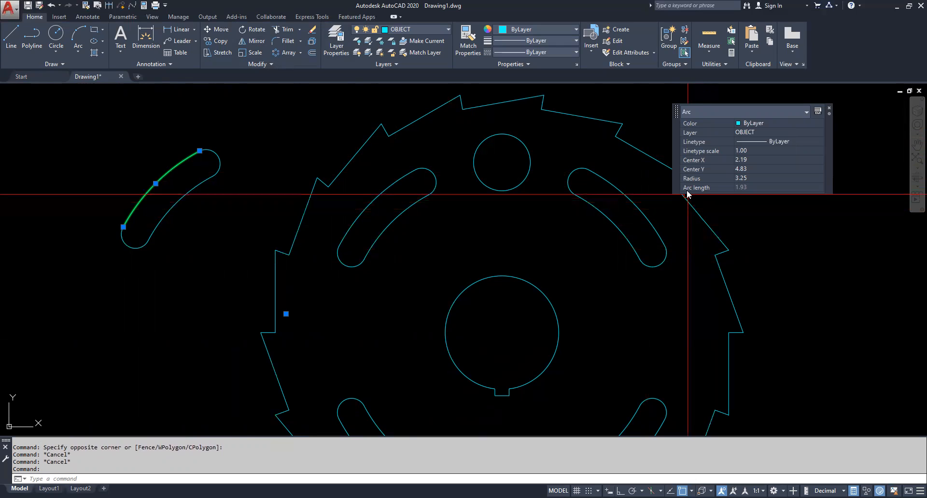
pyautogui.rightClick(676, 142)
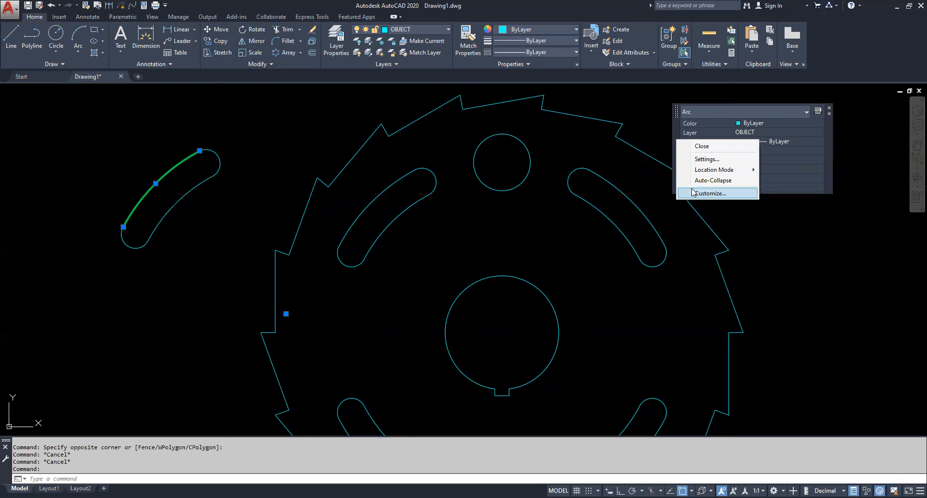
pyautogui.click(710, 193)
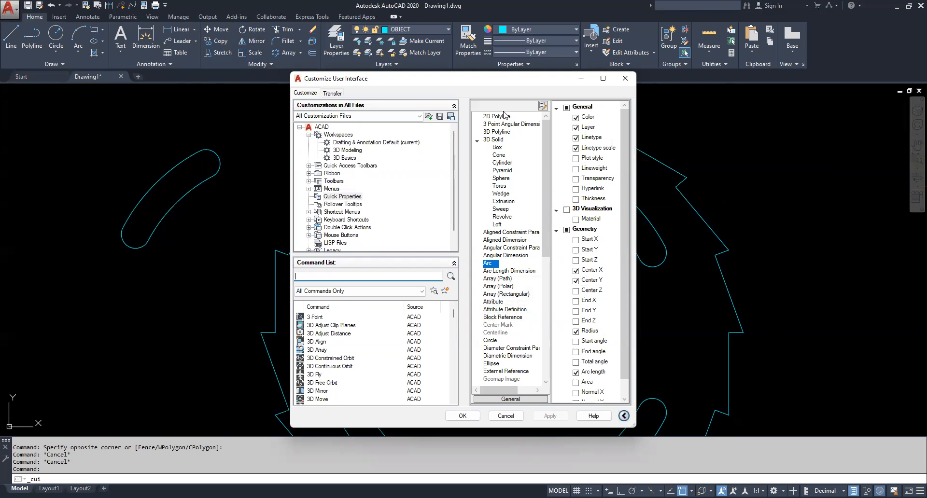
pyautogui.scroll(-6, 553, 280)
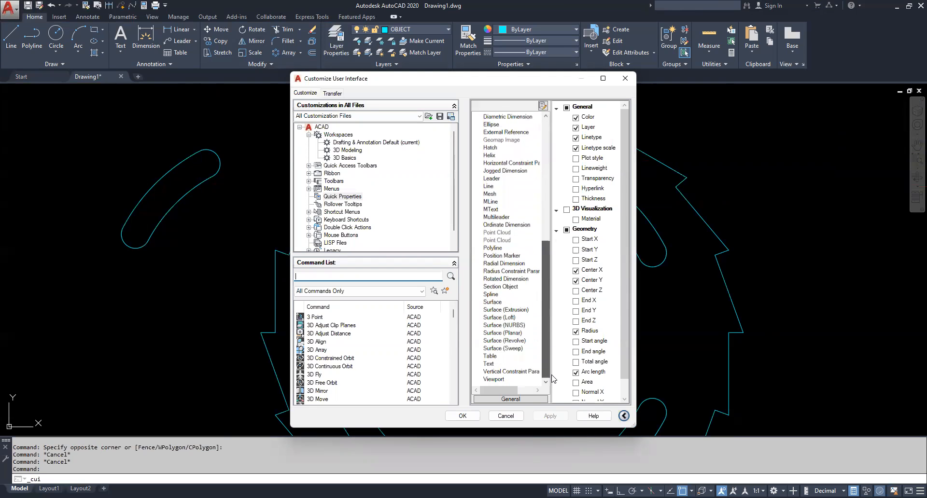
pyautogui.scroll(6, 553, 299)
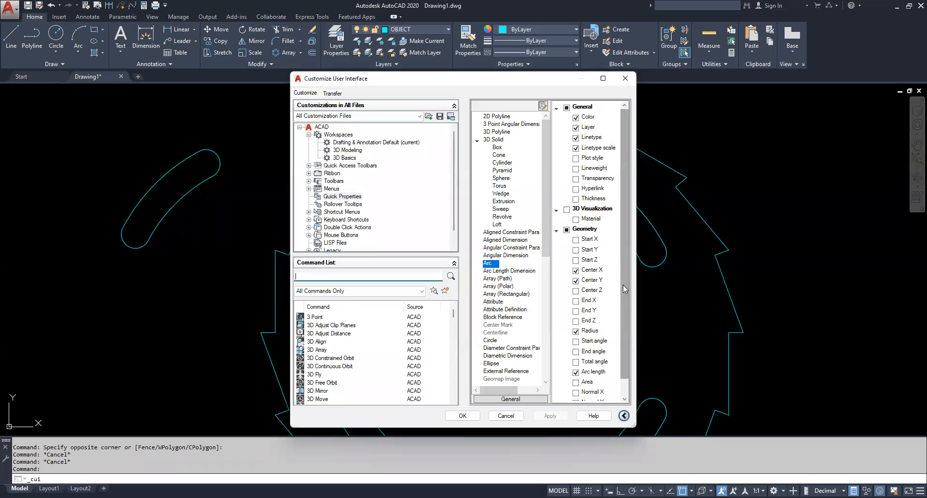
pyautogui.scroll(-1, 623, 286)
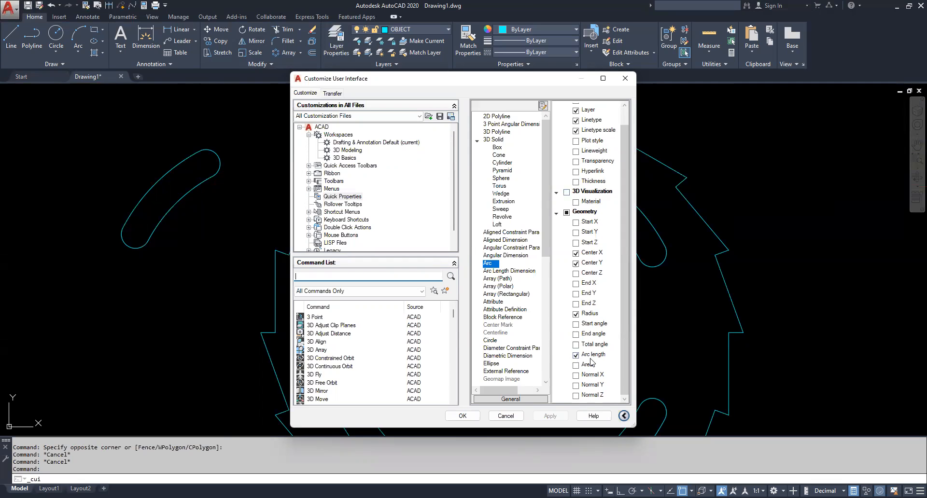
pyautogui.click(575, 355)
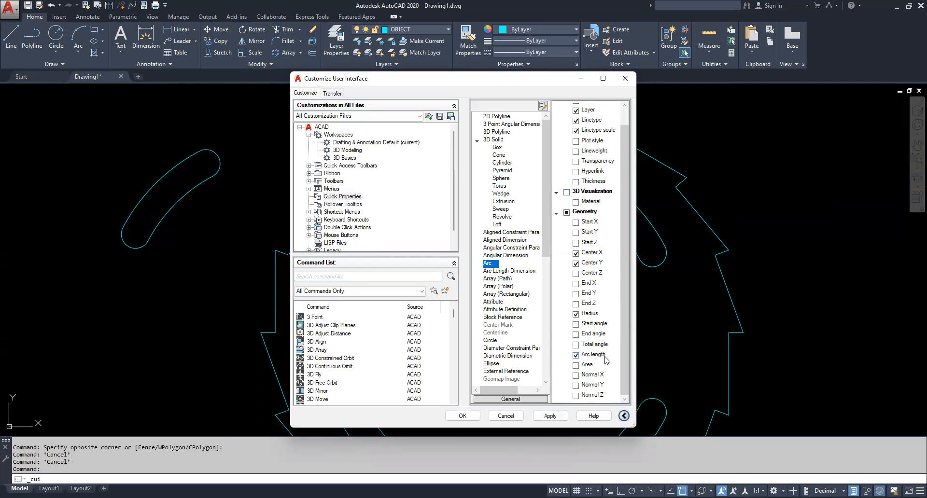
pyautogui.click(550, 416)
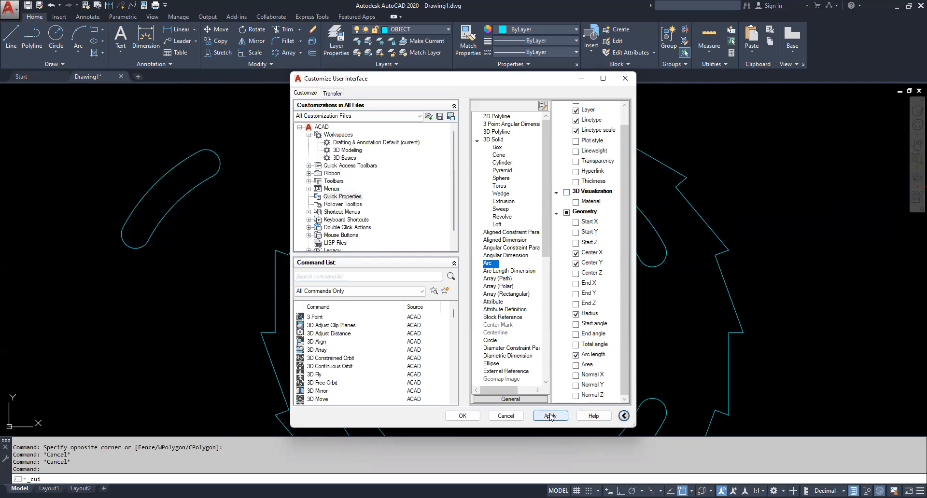
pyautogui.click(463, 416)
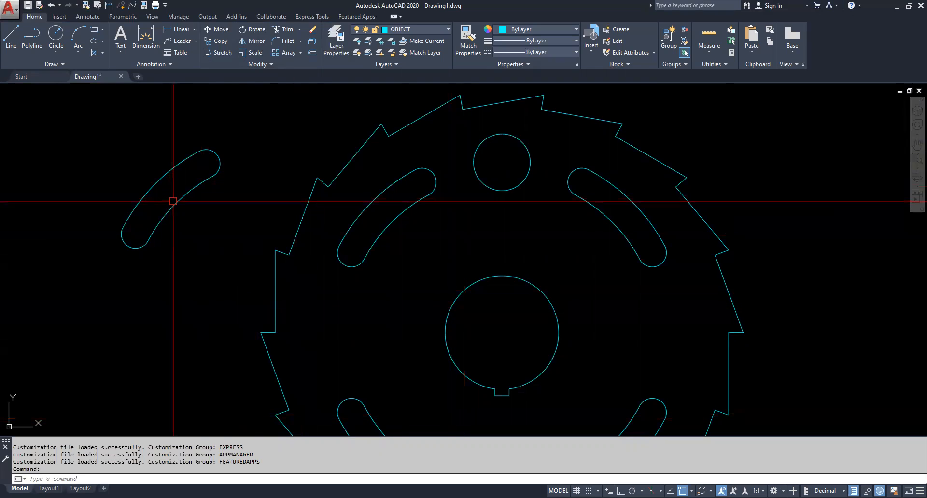
# Step: Check the arc length of the exploded slot copy's outer arc in its quick properties
pyautogui.click(159, 175)
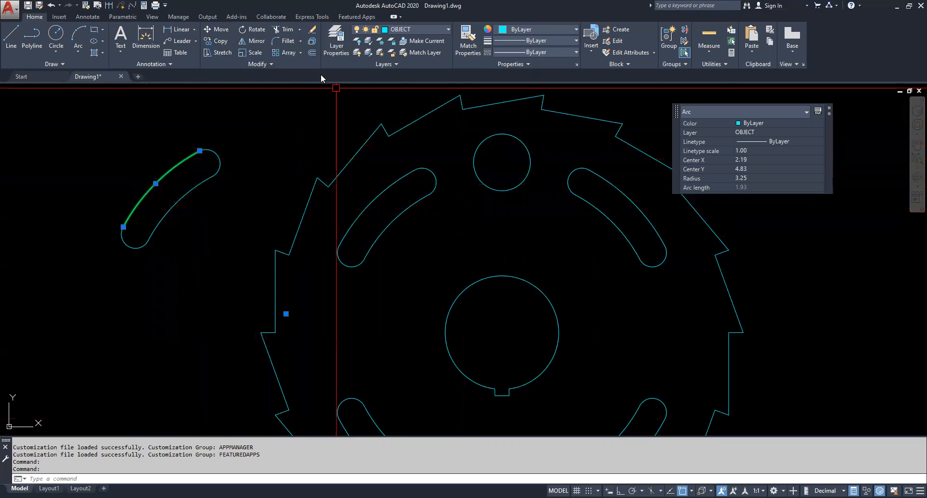
pyautogui.press('Escape')
pyautogui.press('Escape')
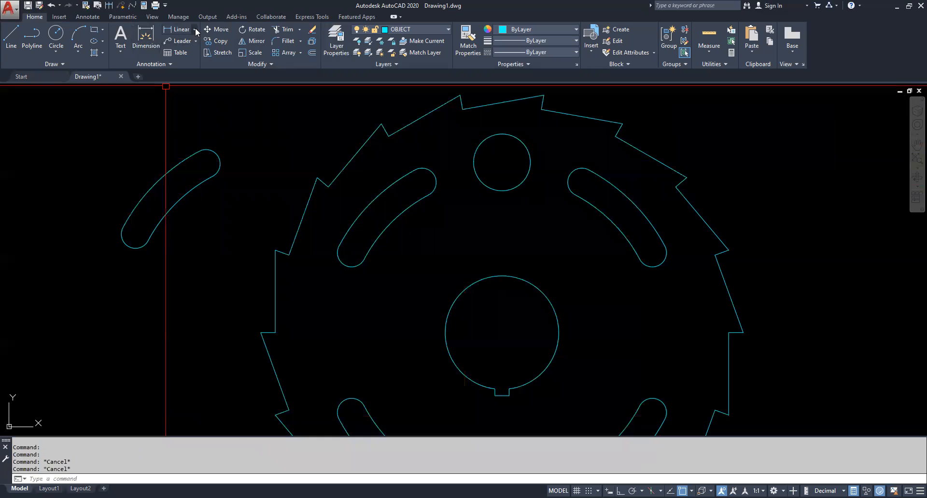
# Step: Erase the four arcs of the exploded slot copy left of the wheel
pyautogui.click(222, 257)
pyautogui.click(87, 110)
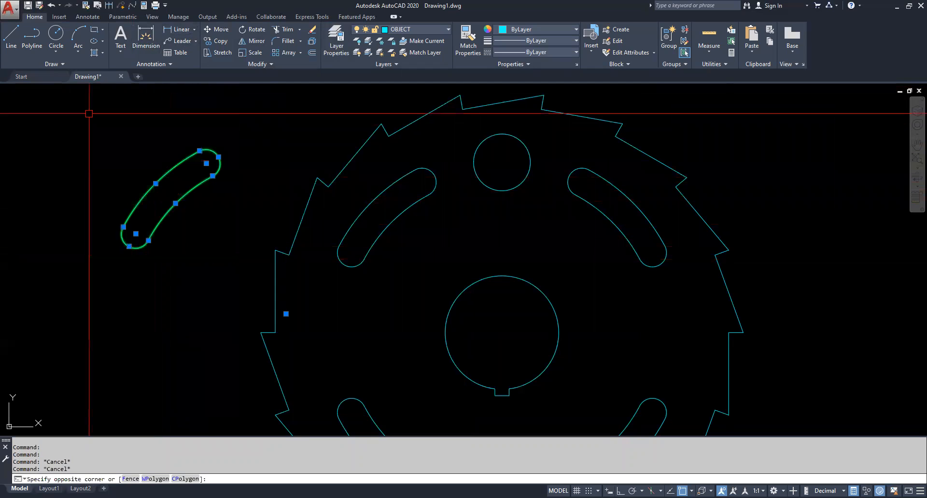
pyautogui.press('Delete')
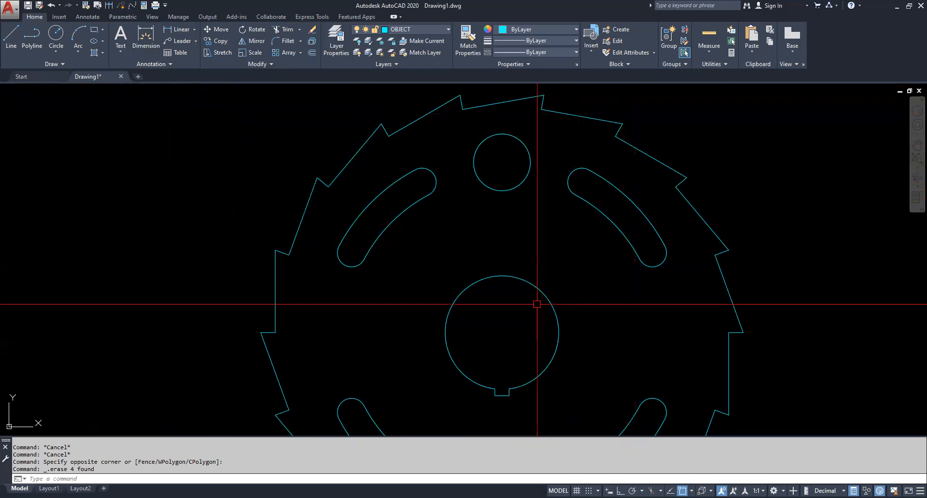
# Step: Check the area and length of the keyed central hole's polyline
pyautogui.click(538, 289)
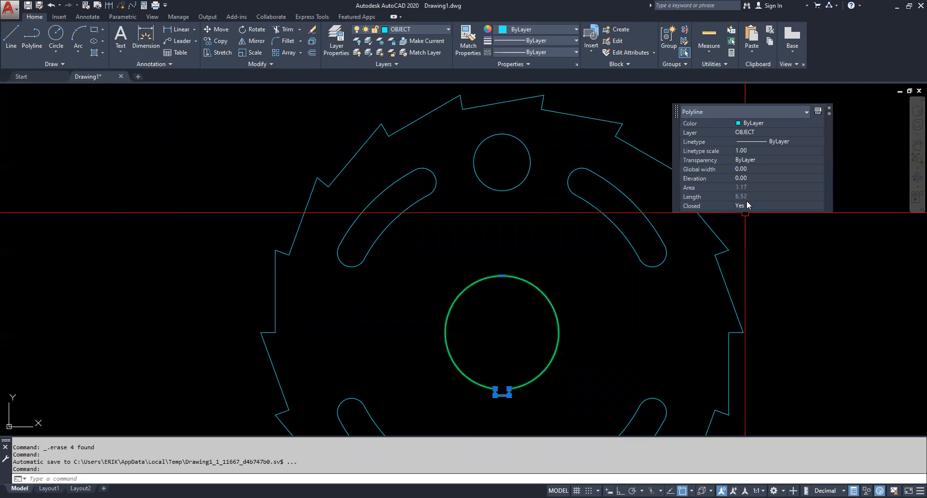
pyautogui.press('Escape')
pyautogui.press('Escape')
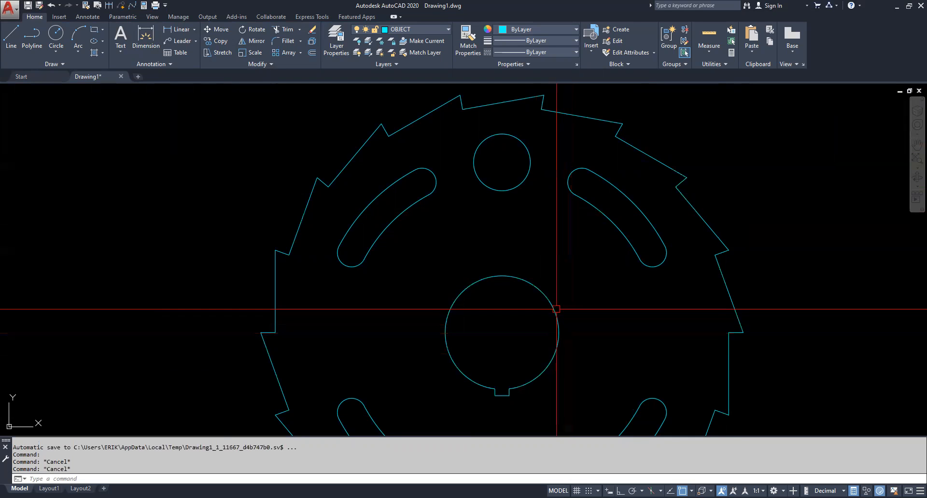
# Step: Measure the area of the toothed outer profile with the AREA command, using Add area and the Object option
pyautogui.scroll(-2, 477, 268)
pyautogui.moveTo(519, 316)
pyautogui.mouseDown(button='middle')
pyautogui.moveTo(428, 242)
pyautogui.moveTo(435, 275)
pyautogui.mouseUp(button='middle')
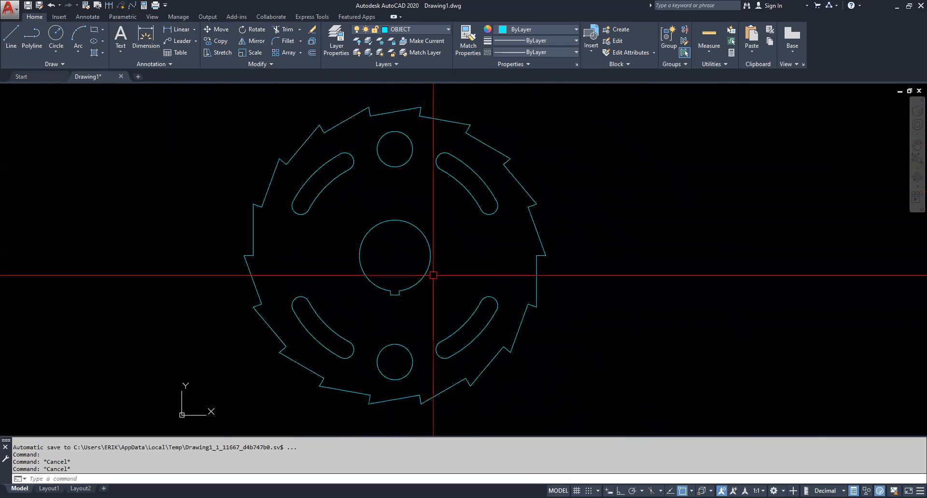
pyautogui.press('Escape')
pyautogui.press('Escape')
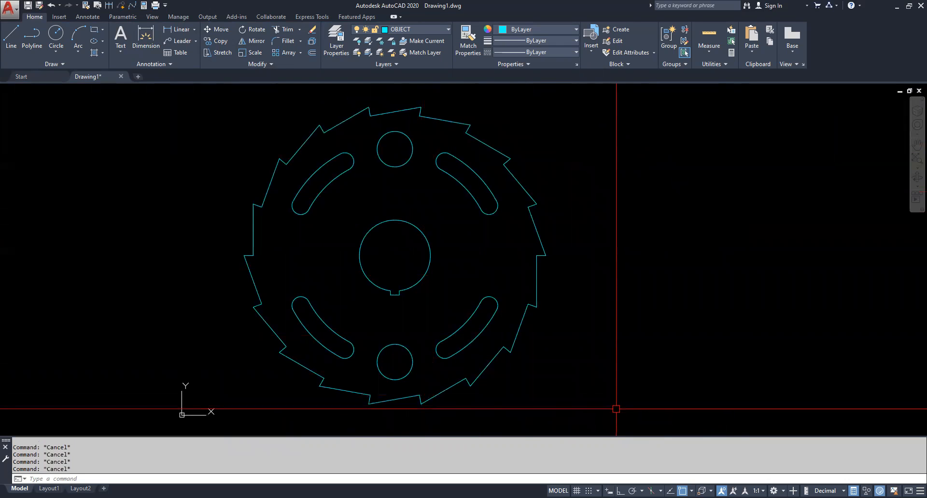
pyautogui.write('area')
pyautogui.press('Return')
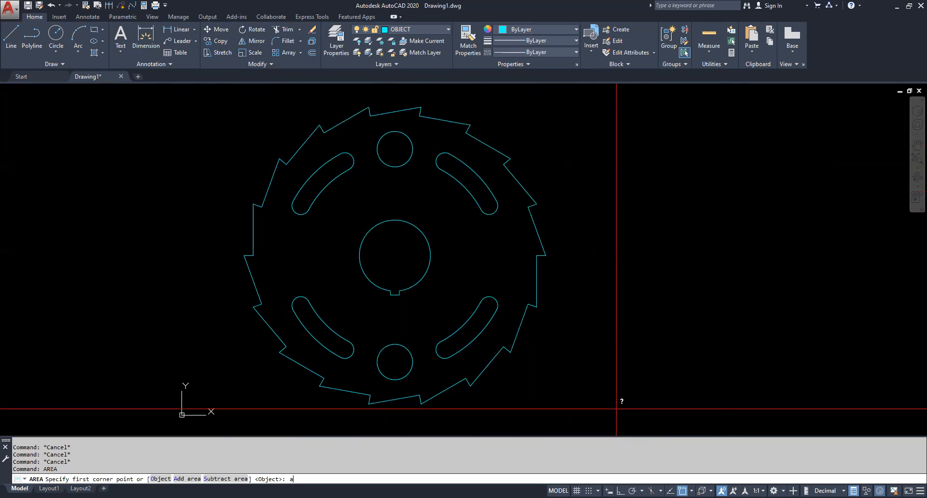
pyautogui.press('Return')
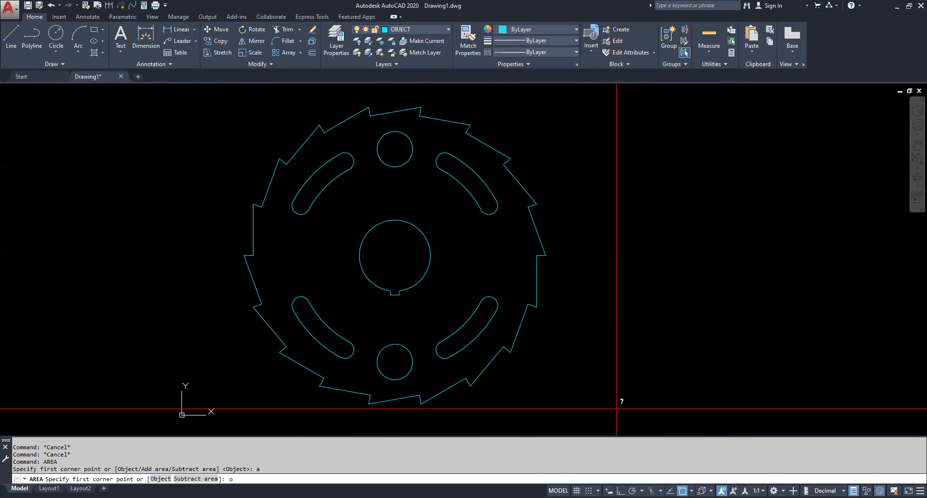
pyautogui.press('Return')
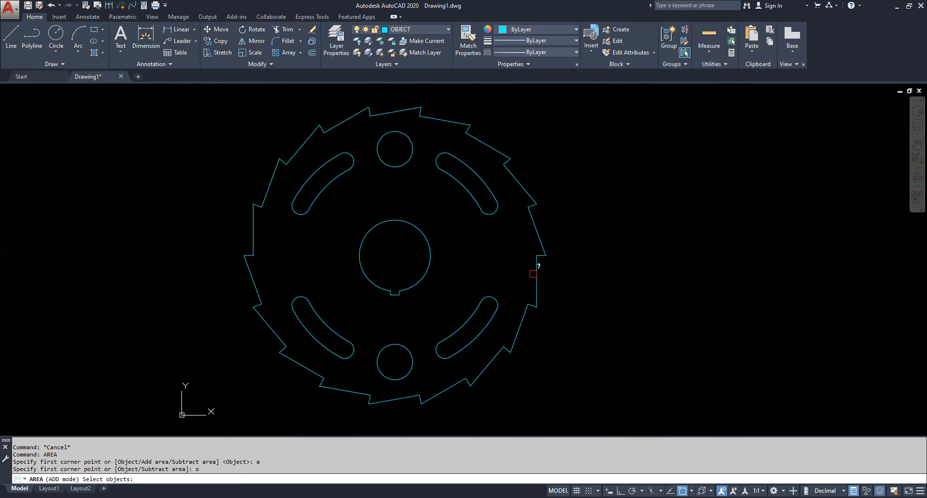
pyautogui.click(536, 272)
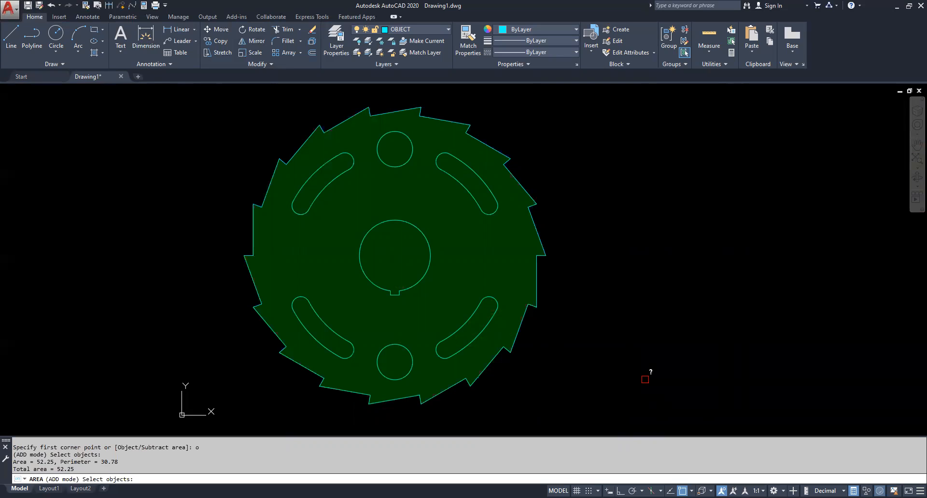
# Step: Subtract the keyed hole, four curved slots and two small circles from the measured profile area with the Subtract area and Object options
pyautogui.press('Return')
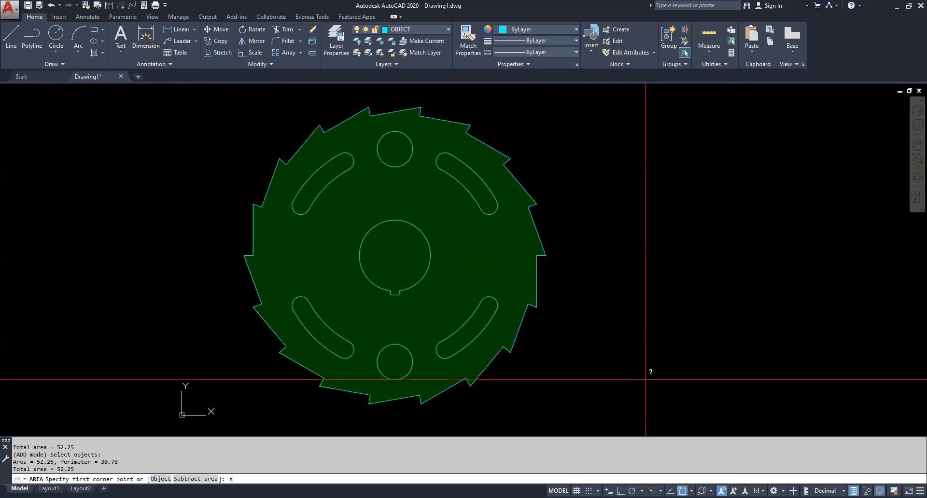
pyautogui.press('Return')
pyautogui.write('o')
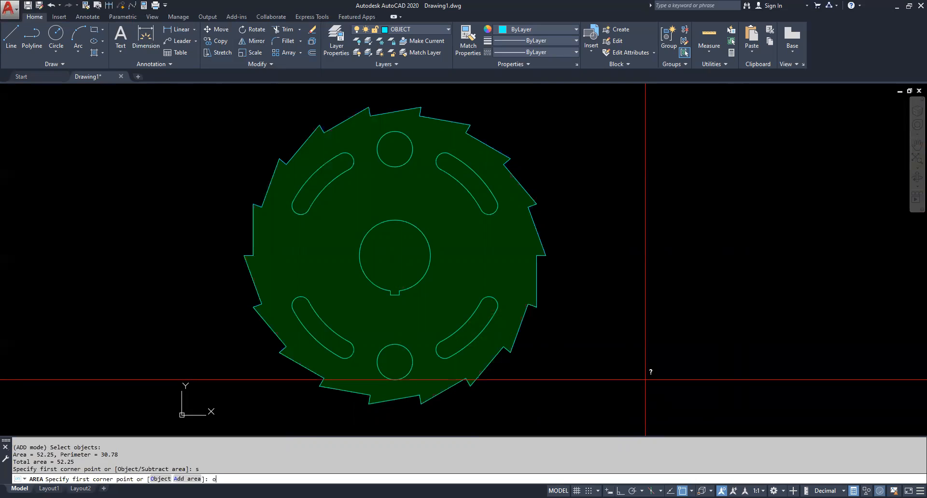
pyautogui.press('Return')
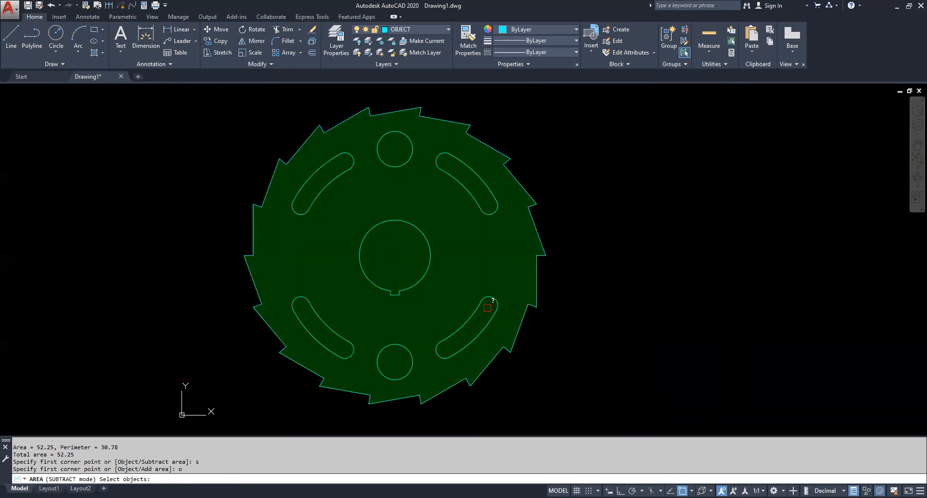
pyautogui.click(483, 305)
pyautogui.click(424, 269)
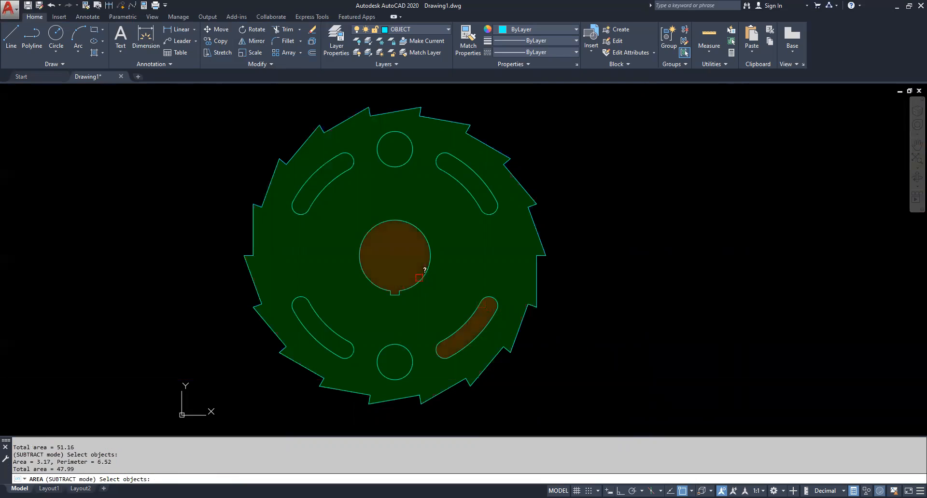
pyautogui.click(333, 180)
pyautogui.click(394, 167)
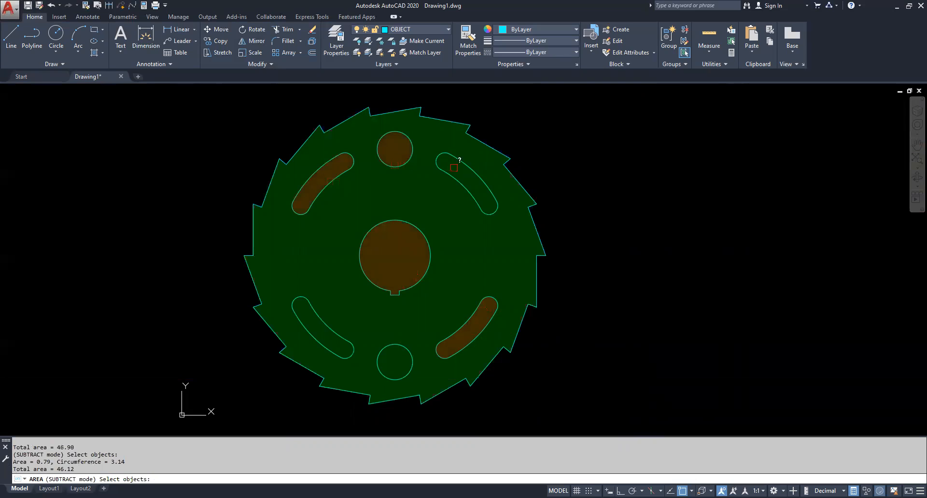
pyautogui.click(450, 174)
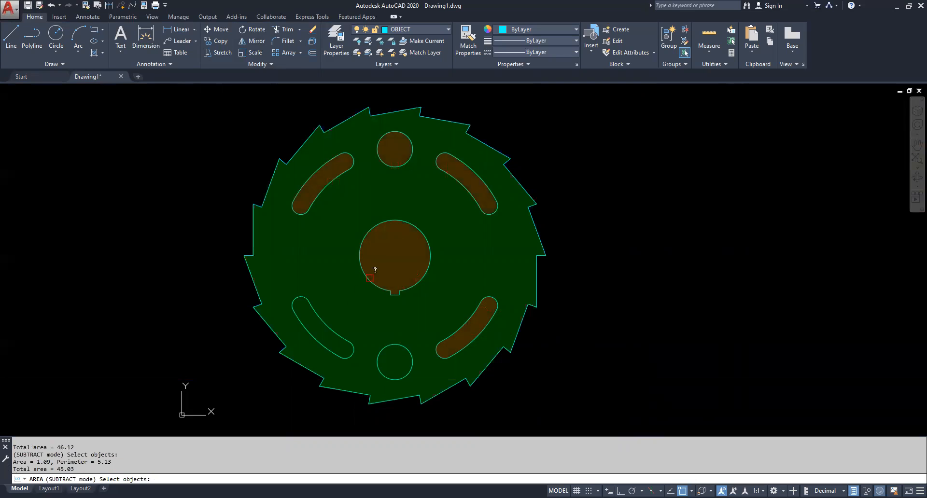
pyautogui.click(332, 324)
pyautogui.click(388, 344)
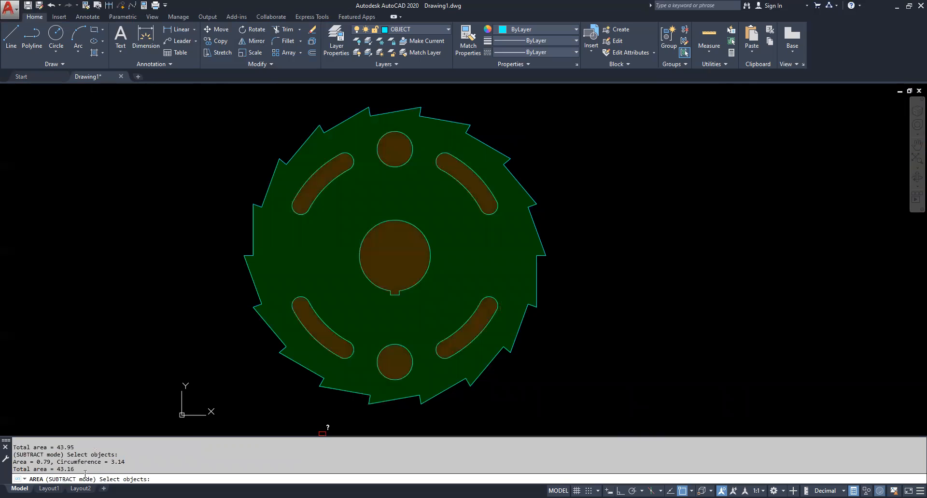
pyautogui.press('Escape')
pyautogui.press('Escape')
pyautogui.press('Escape')
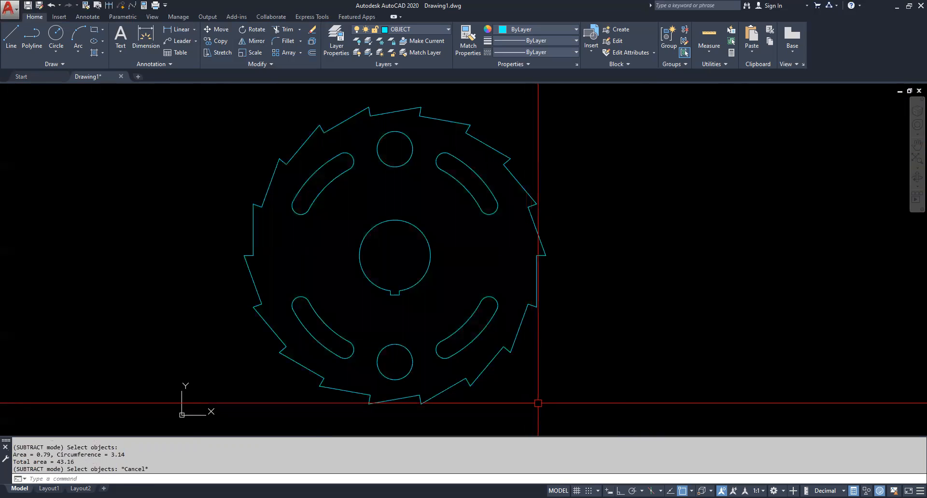
# Step: Restart the AREA command and add the toothed outer profile using the Add area and Object options
pyautogui.write('area')
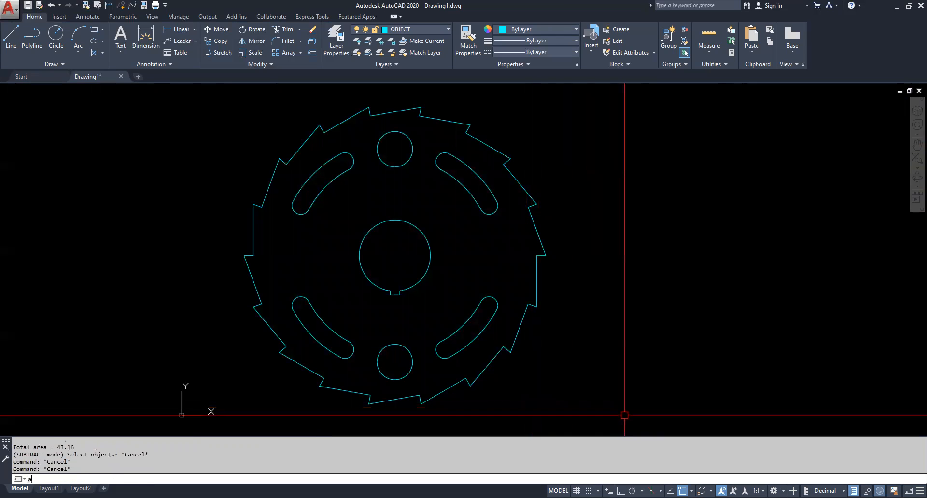
pyautogui.press('Return')
pyautogui.write('a')
pyautogui.press('Return')
pyautogui.write('o')
pyautogui.press('Return')
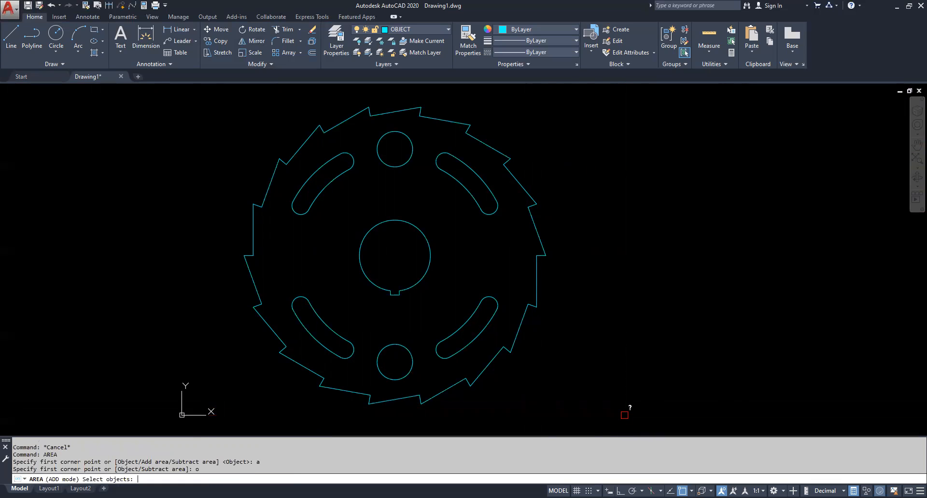
pyautogui.click(523, 321)
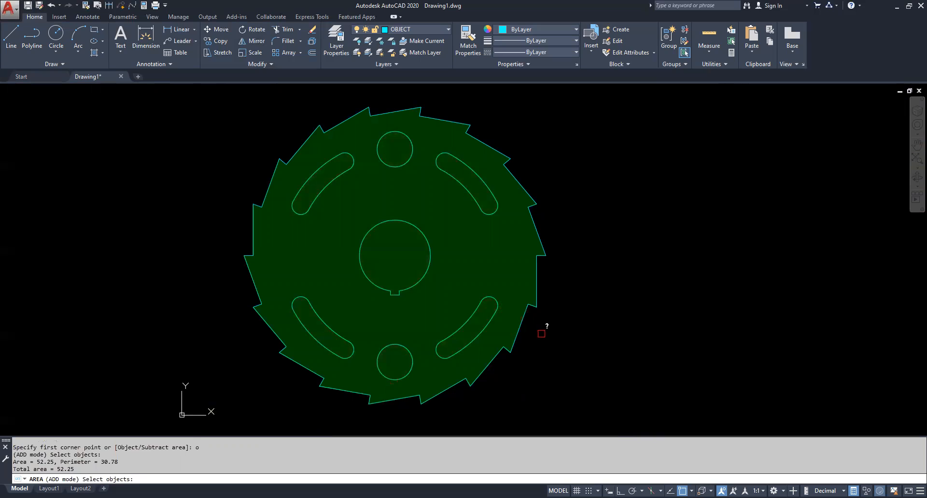
# Step: Repeat the subtraction of all seven inner cutouts from the toothed profile to measure the wheel's net area
pyautogui.press('Return')
pyautogui.write('s')
pyautogui.press('Return')
pyautogui.write('o')
pyautogui.press('Return')
pyautogui.click(490, 299)
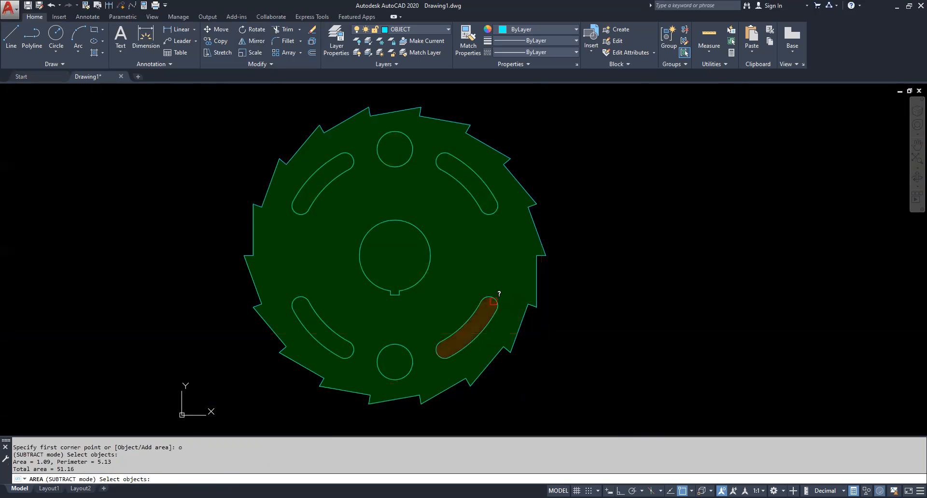
pyautogui.click(413, 284)
pyautogui.click(353, 344)
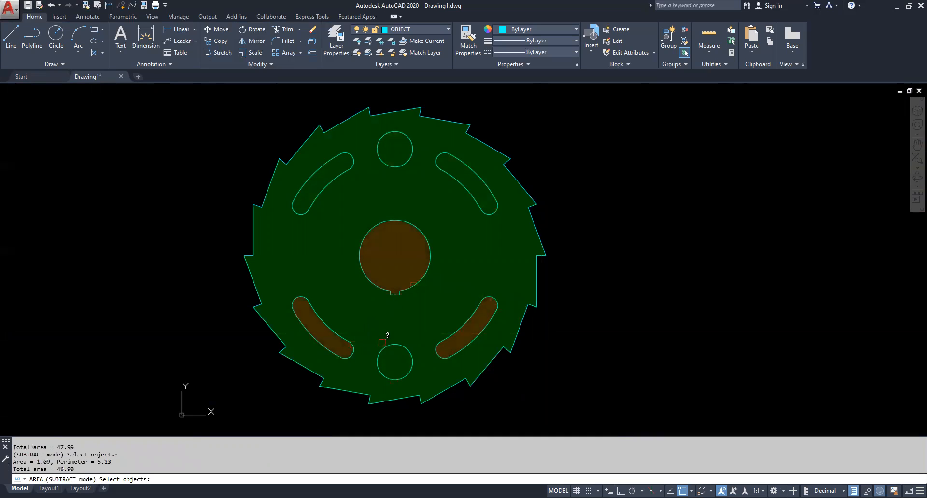
pyautogui.click(391, 343)
pyautogui.click(321, 198)
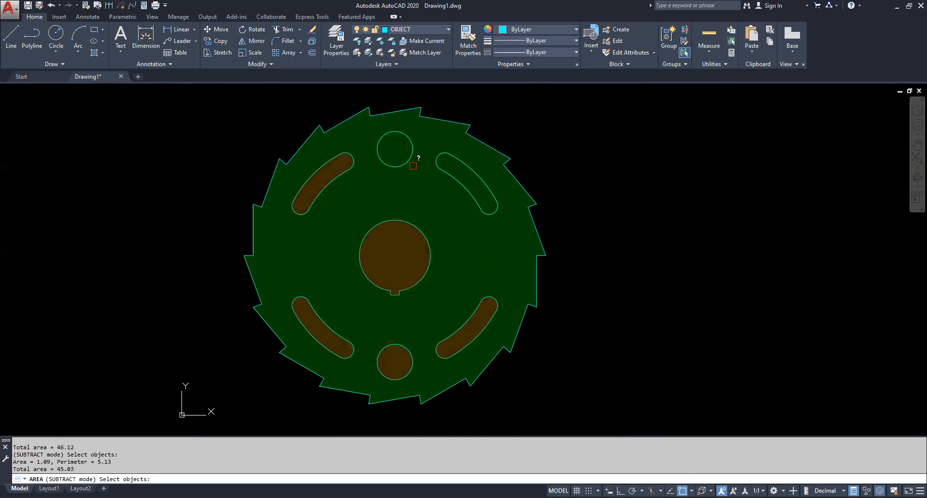
pyautogui.click(411, 161)
pyautogui.click(450, 173)
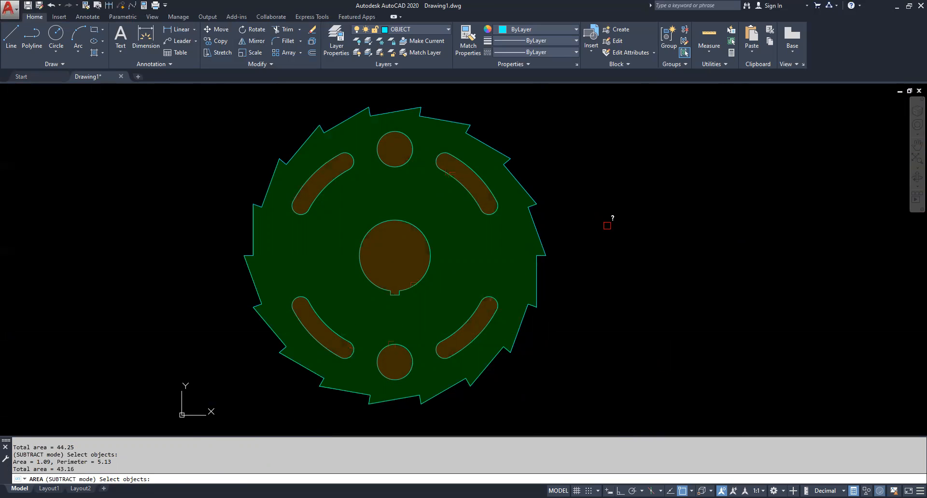
pyautogui.press('Escape')
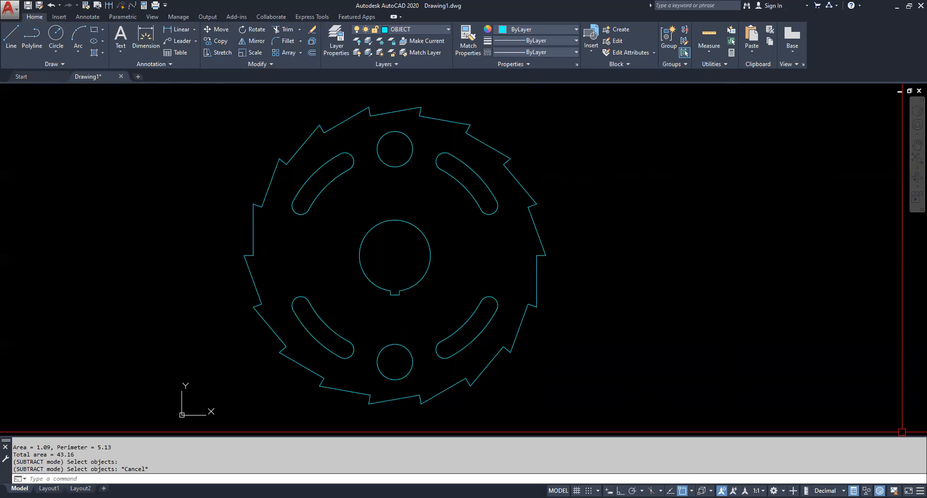
# Step: Undock the command window, enlarge it to show about ten history lines, and place it beside the wheel
pyautogui.moveTo(4, 469); pyautogui.dragTo(15, 460)
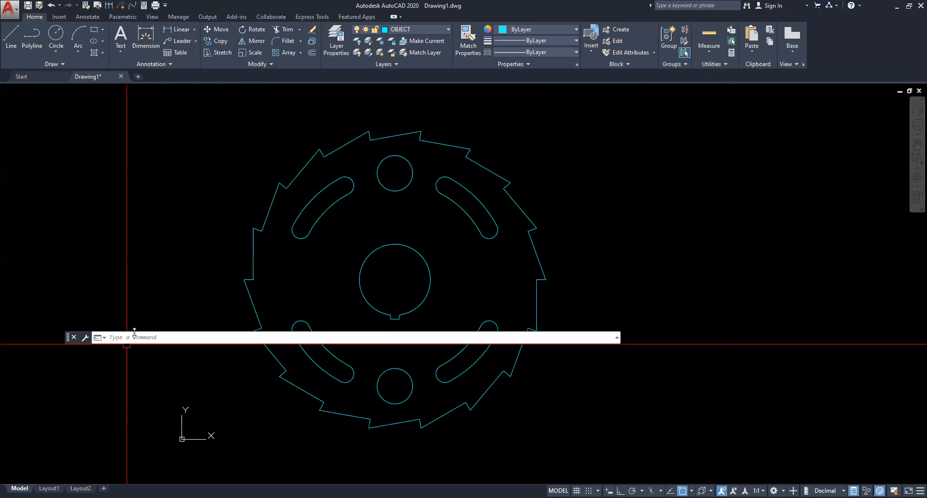
pyautogui.moveTo(135, 331); pyautogui.dragTo(138, 248)
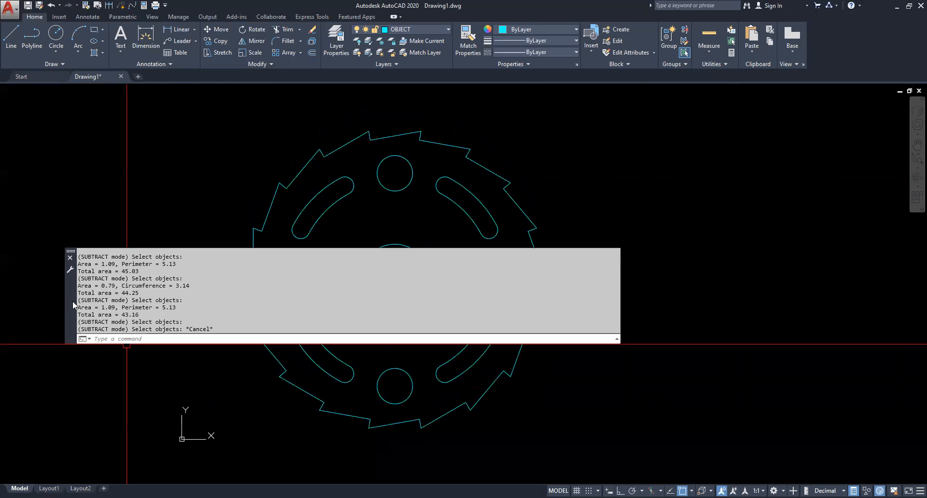
pyautogui.moveTo(71, 306); pyautogui.dragTo(30, 370)
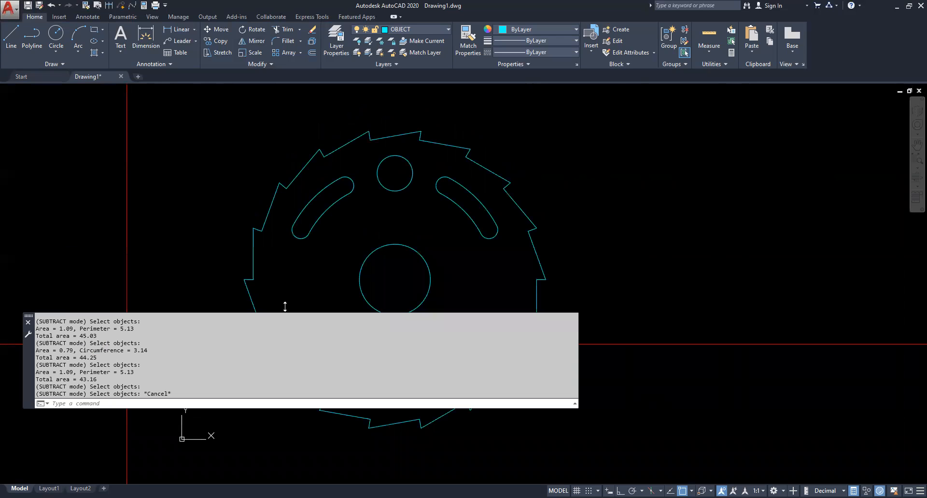
pyautogui.moveTo(603, 261)
pyautogui.mouseDown(button='middle')
pyautogui.moveTo(627, 213)
pyautogui.moveTo(704, 202)
pyautogui.moveTo(850, 223)
pyautogui.mouseUp(button='middle')
pyautogui.moveTo(678, 300); pyautogui.dragTo(739, 310, button='middle')
pyautogui.press('Escape')
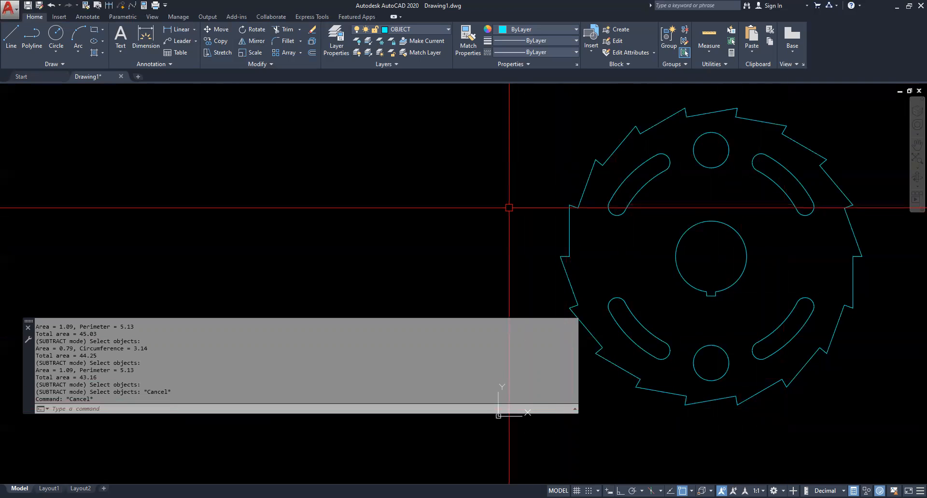
# Step: Query the coordinates of the tooth tip at the wheel's upper left edge with the ID command
pyautogui.write('ID')
pyautogui.press('Return')
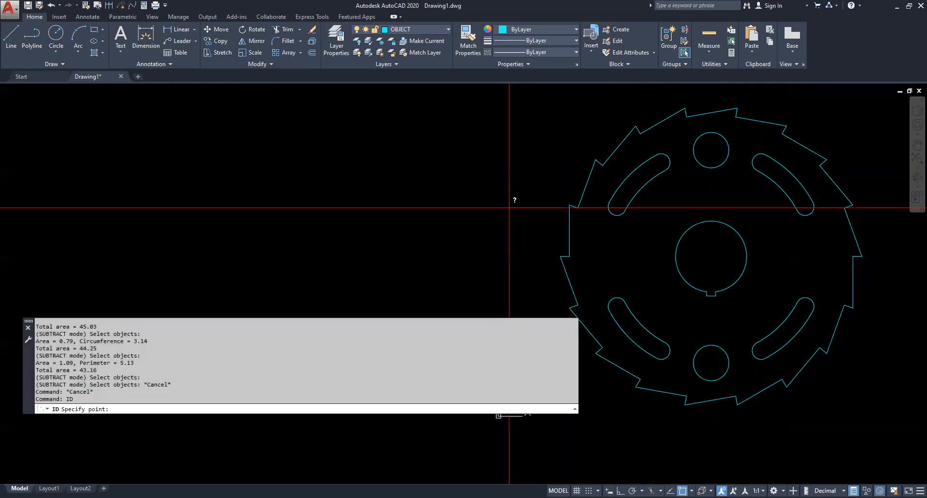
pyautogui.click(567, 204)
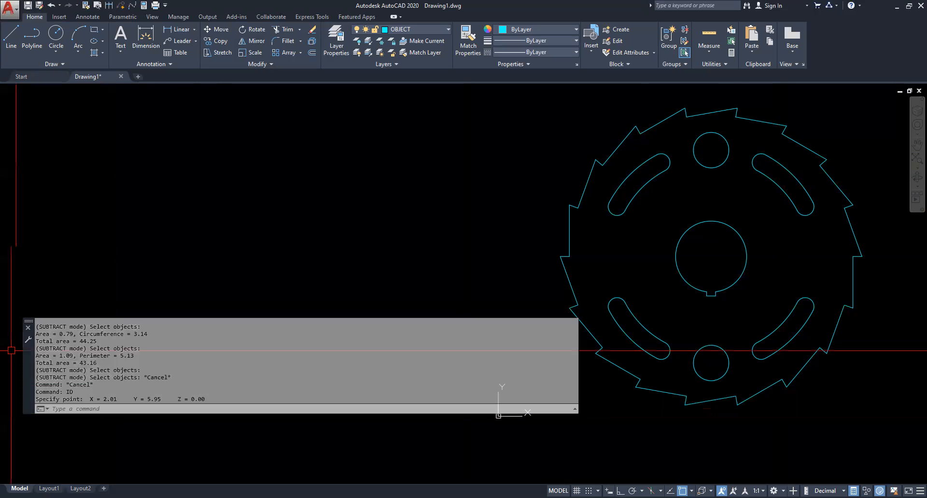
# Step: Make DIMS the current layer and draw a line from the upper-left tooth tip to the lower small circle's center
pyautogui.click(420, 28)
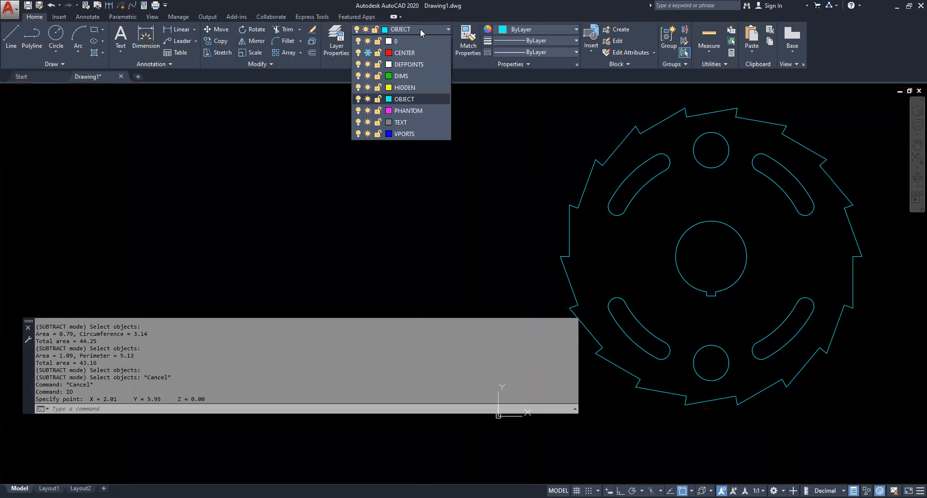
pyautogui.click(401, 76)
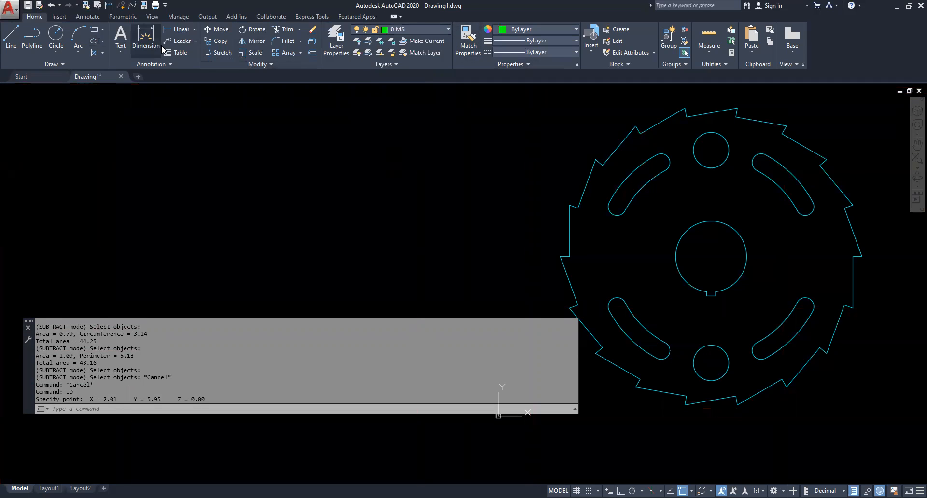
pyautogui.click(12, 37)
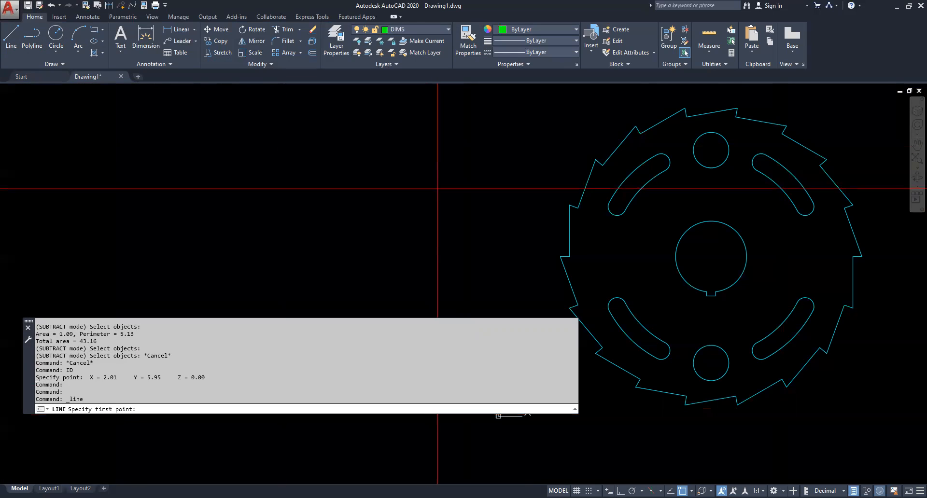
pyautogui.click(570, 205)
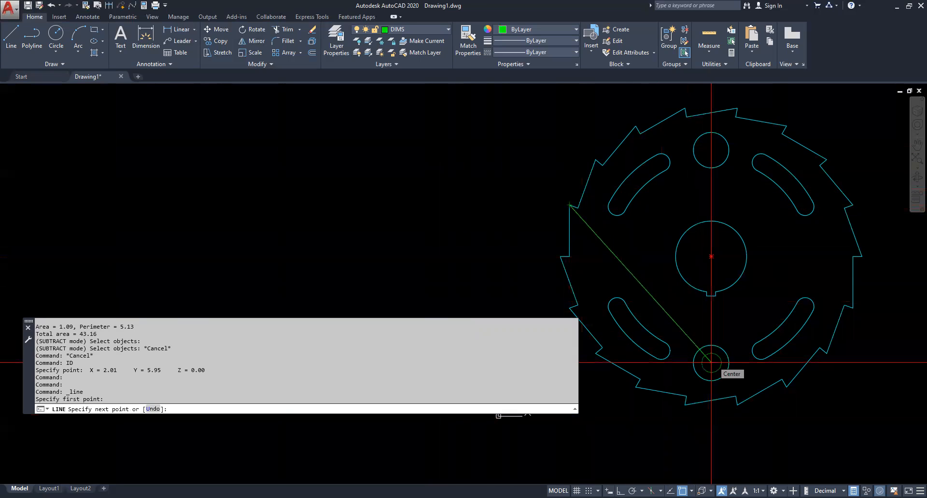
pyautogui.click(711, 362)
pyautogui.press('Escape')
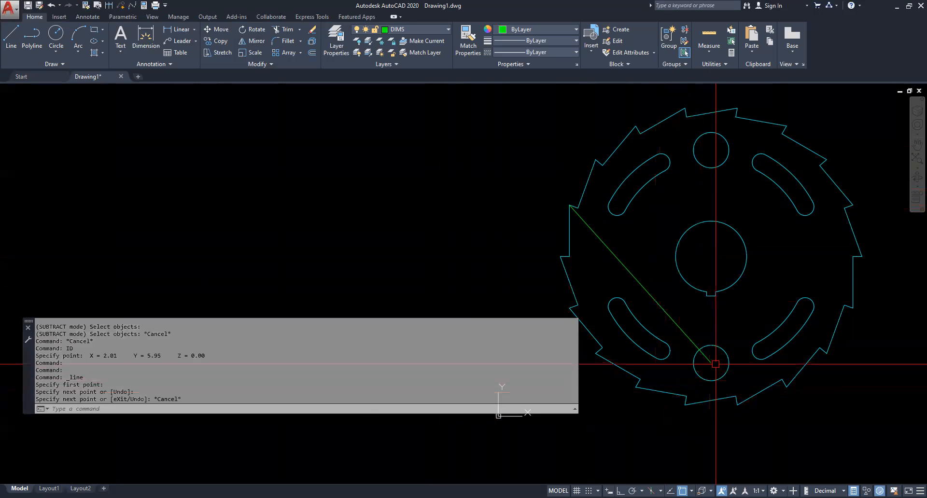
# Step: Check the diagonal line's delta X, delta Y, length and angle in its quick properties
pyautogui.scroll(2, 716, 364)
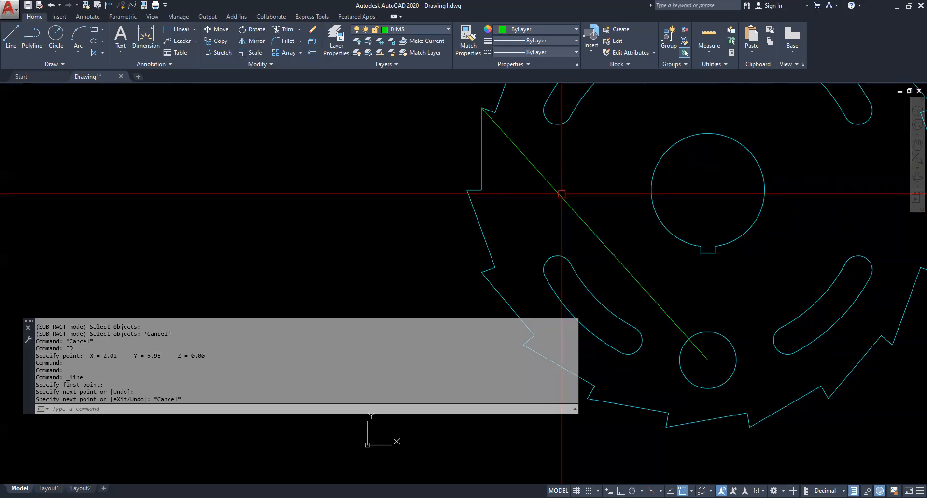
pyautogui.scroll(-2, 564, 201)
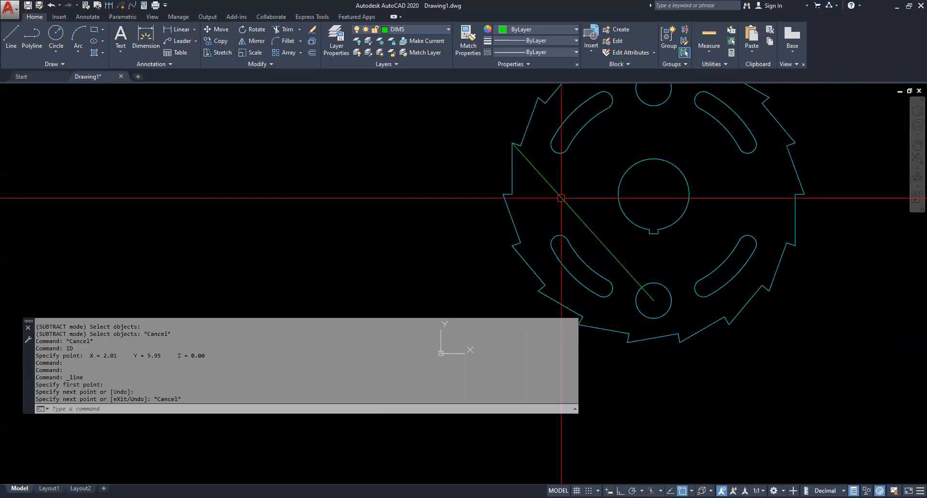
pyautogui.moveTo(490, 206); pyautogui.dragTo(463, 221, button='middle')
pyautogui.click(535, 214)
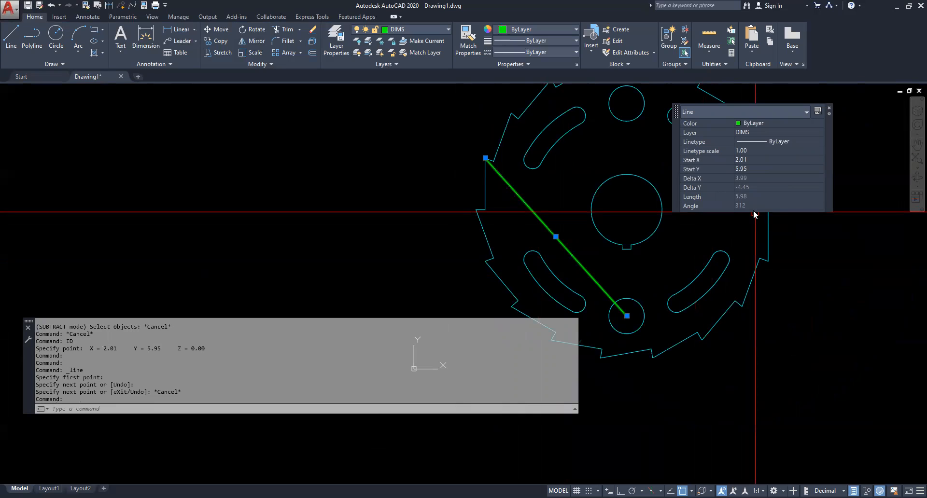
# Step: Review which General and Geometry properties are enabled for Line in the Quick Properties customization, then deselect the diagonal line
pyautogui.rightClick(677, 169)
pyautogui.click(698, 224)
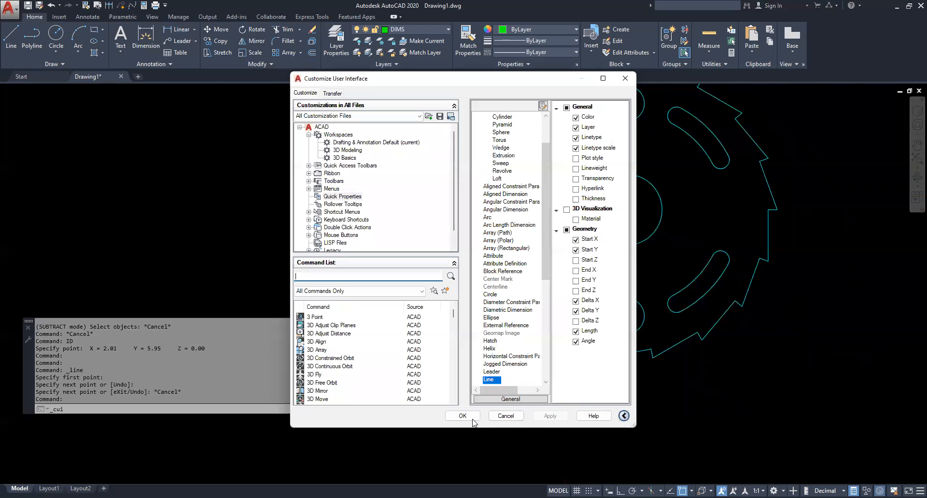
pyautogui.click(453, 418)
pyautogui.click(490, 238)
pyautogui.press('Escape')
pyautogui.press('Escape')
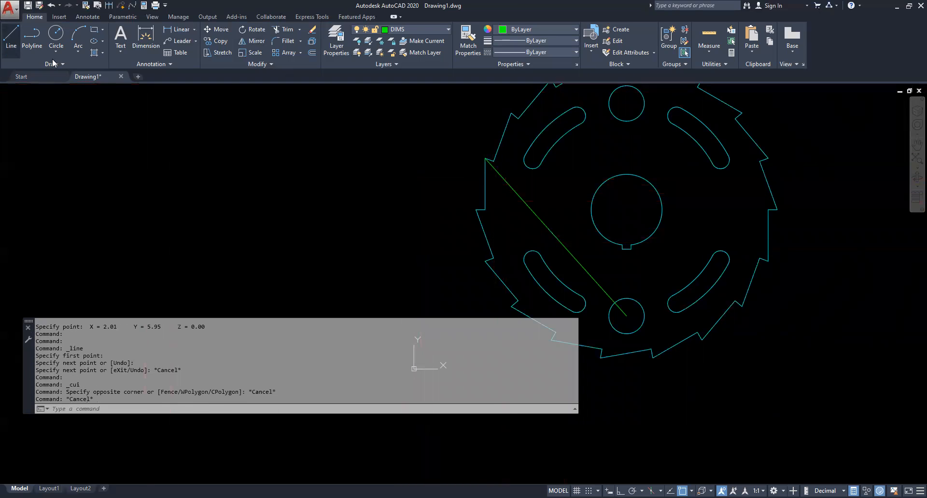
# Step: Draw a horizontal line with Ortho on from the upper-left tooth tip to beyond the wheel's right side
pyautogui.click(11, 34)
pyautogui.click(485, 158)
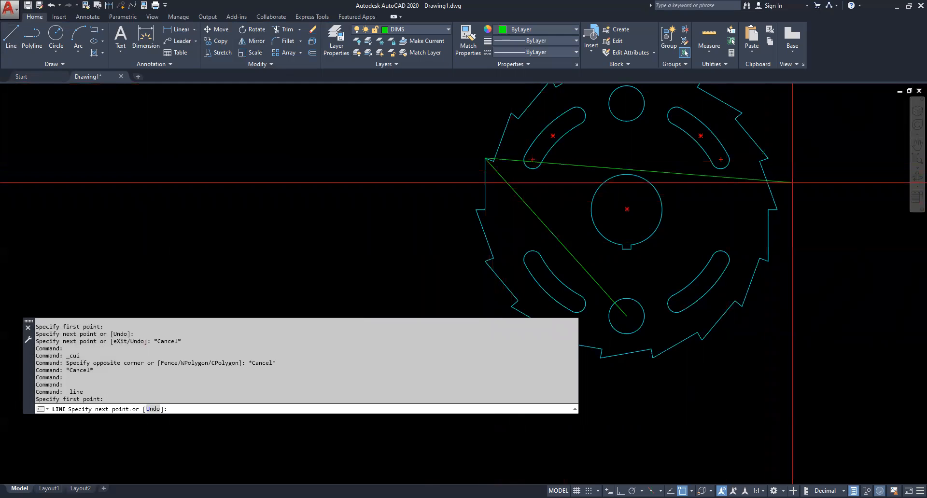
pyautogui.press('F8')
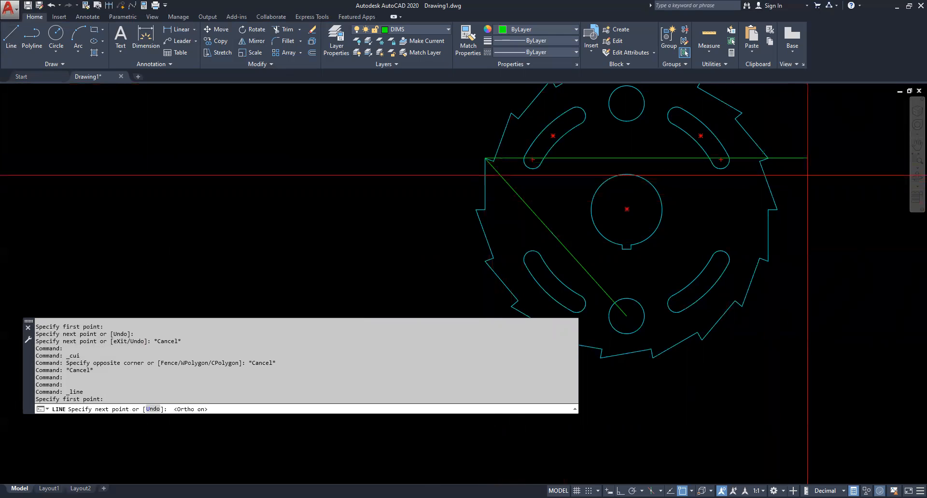
pyautogui.click(819, 175)
pyautogui.press('Escape')
pyautogui.press('Escape')
# Step: Stretch the horizontal line's start point from the upper-left tooth tip horizontally outward to well beyond the wheel's left side
pyautogui.click(669, 157)
pyautogui.click(485, 157)
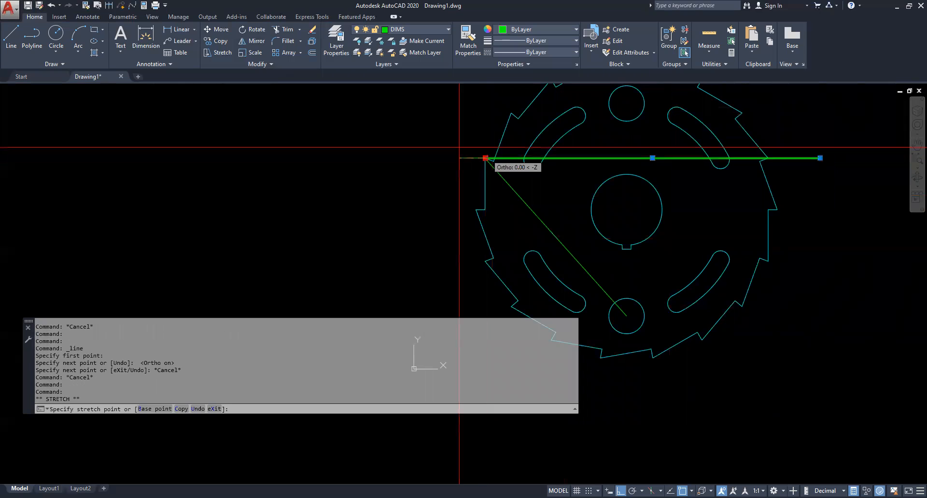
pyautogui.click(346, 158)
pyautogui.press('Escape')
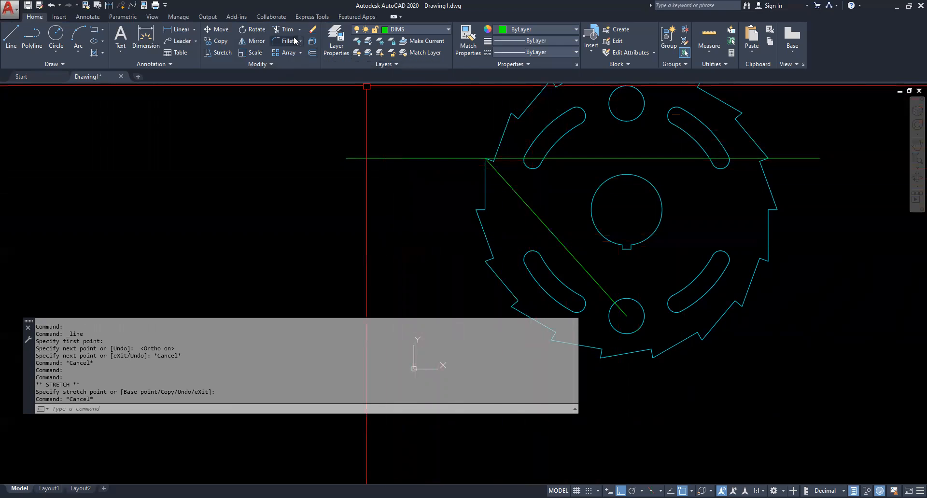
# Step: Add an angular dimension between the horizontal line's left extension and the diagonal line, placing its arc below the horizontal line
pyautogui.click(194, 30)
pyautogui.click(193, 84)
pyautogui.click(428, 158)
pyautogui.click(502, 185)
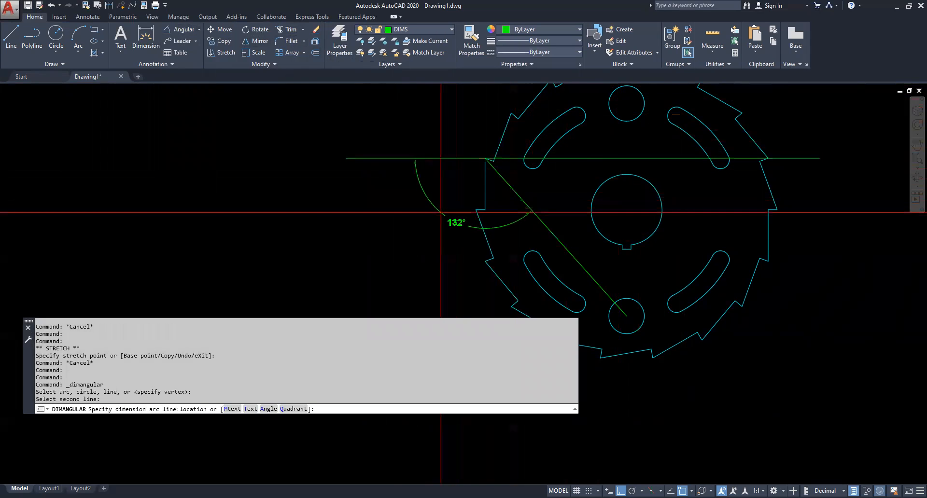
pyautogui.click(453, 249)
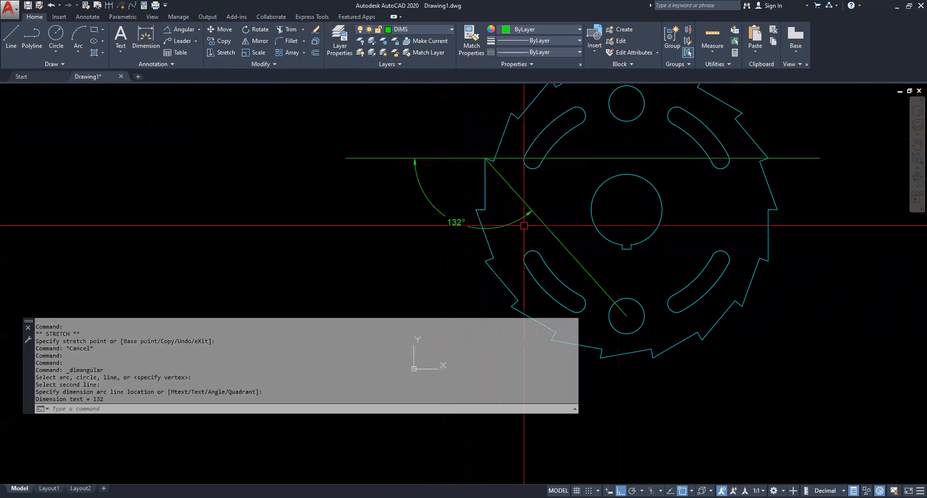
# Step: Check the diagonal line's angle in its quick properties to compare with the angular dimension, then deselect it
pyautogui.click(561, 243)
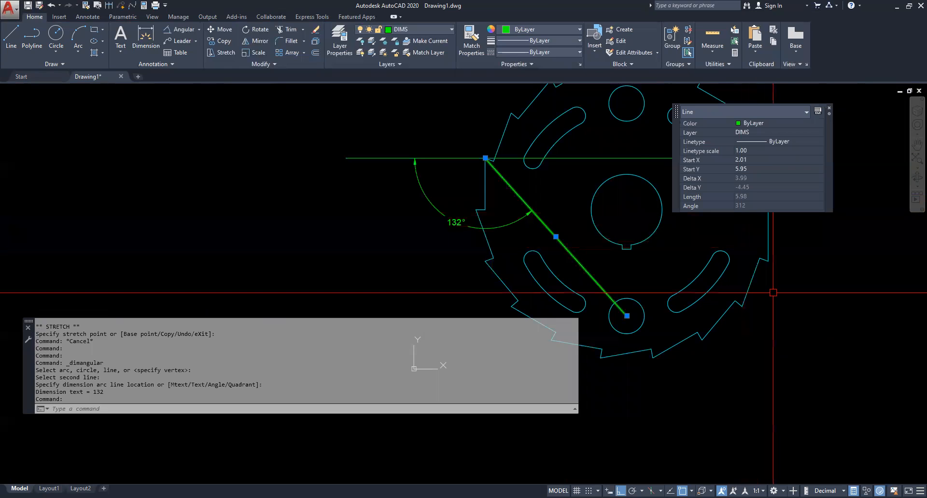
pyautogui.press('Escape')
pyautogui.press('Escape')
pyautogui.scroll(-2, 428, 270)
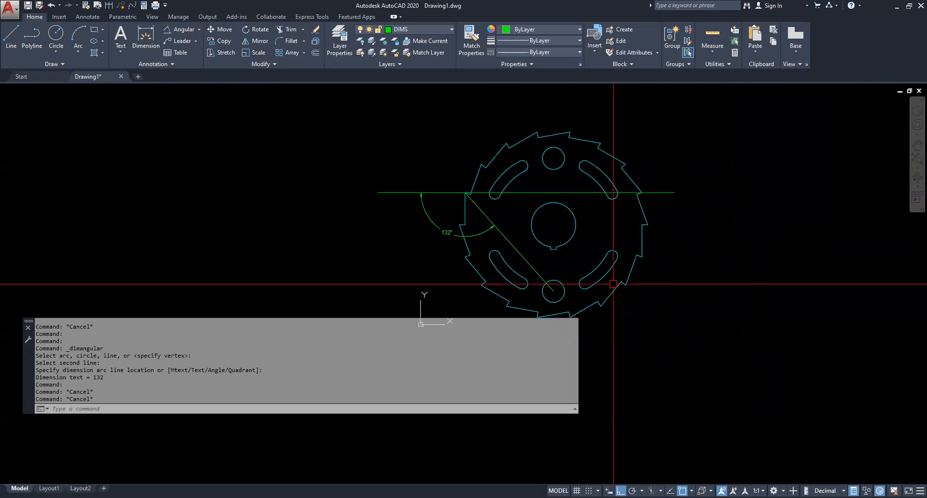
pyautogui.moveTo(559, 265); pyautogui.dragTo(469, 240, button='middle')
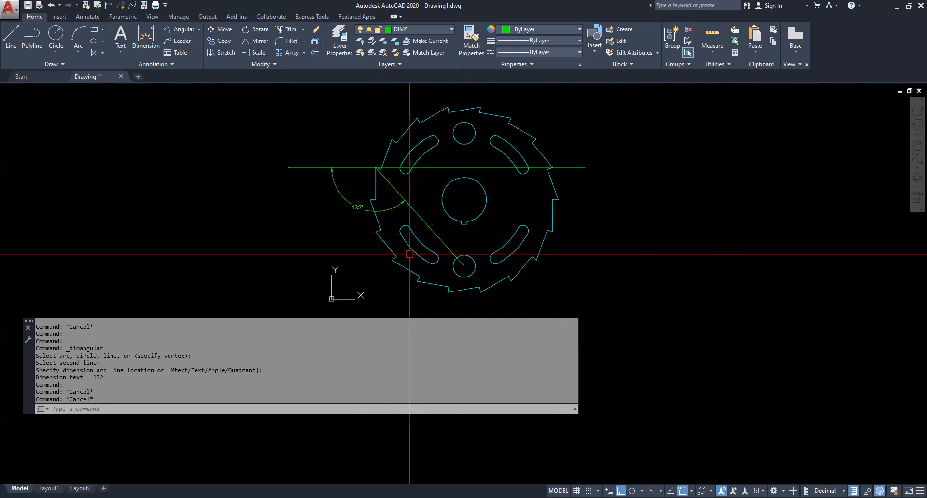